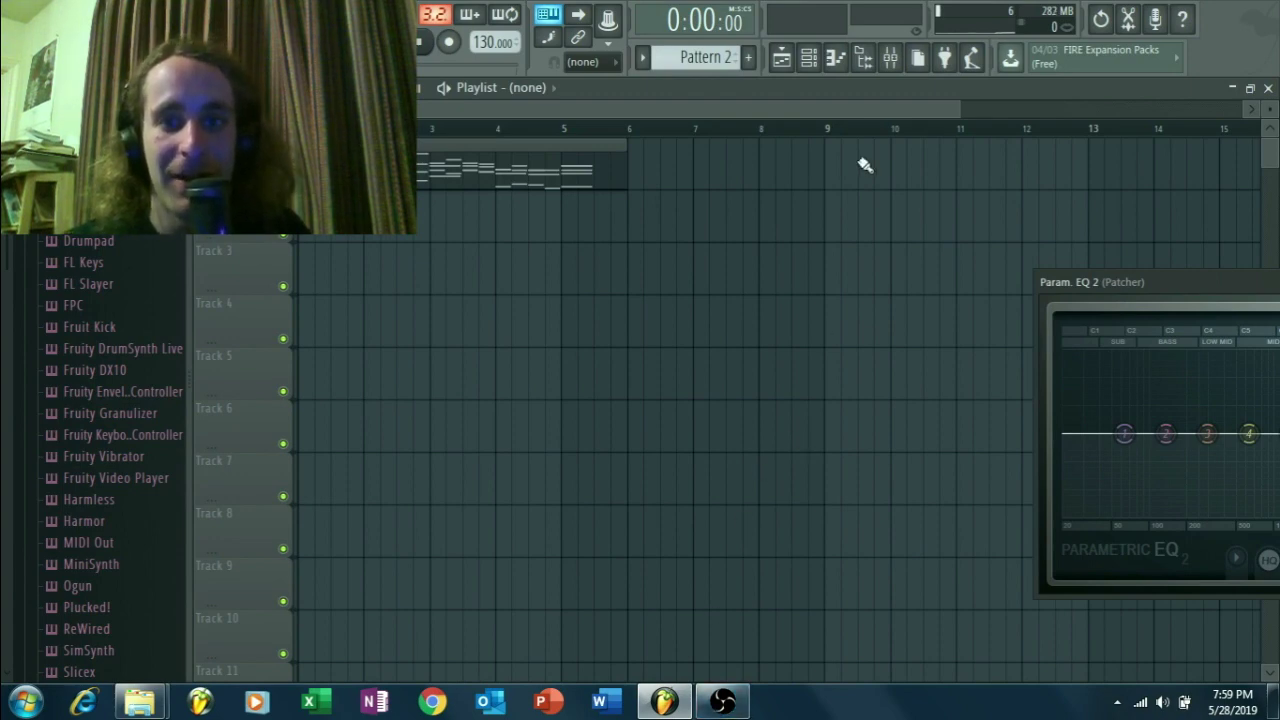
- Zoom in on the playlist timeline and play the arrangement to listen to it
drag(956, 107, 911, 108)
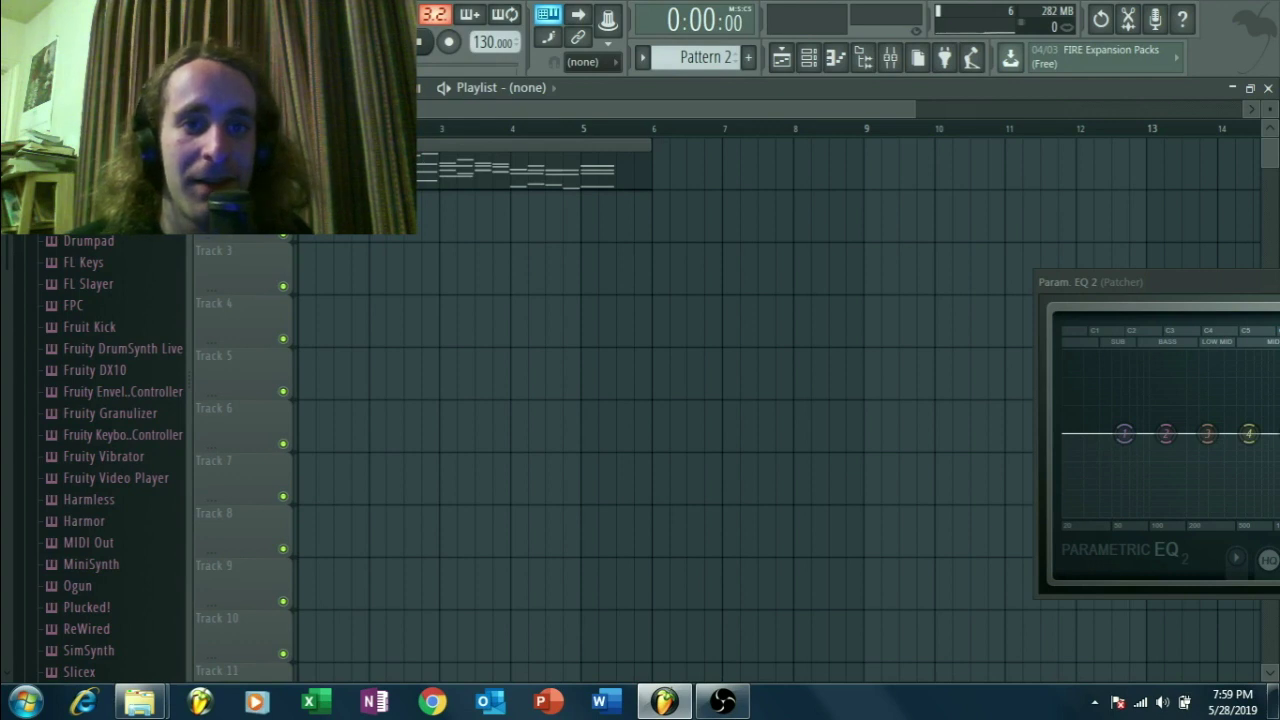
key(space)
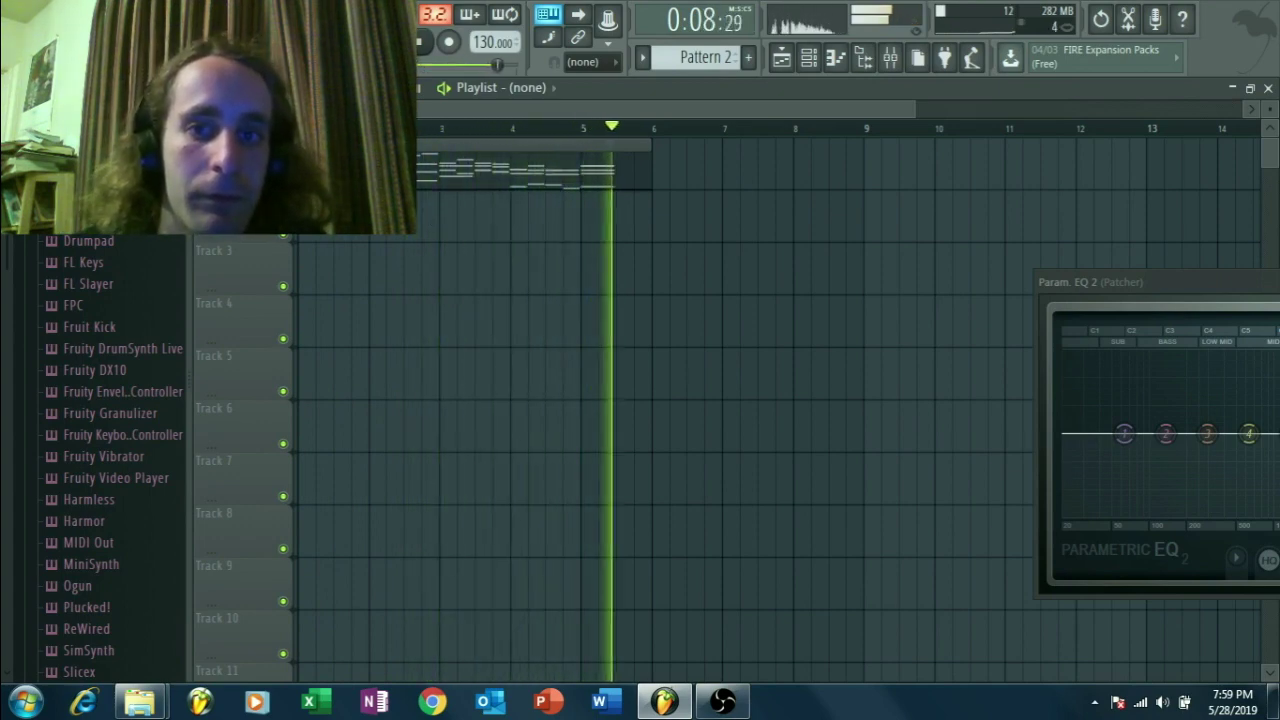
key(space)
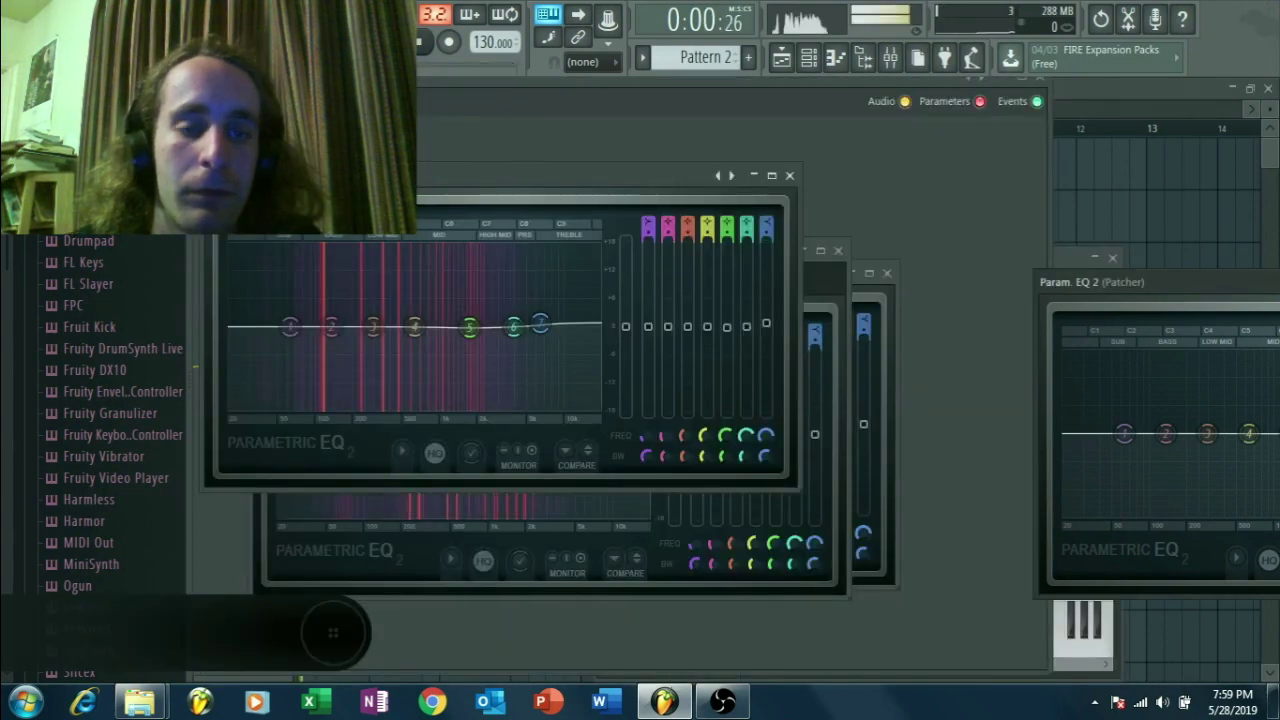
- Look through the mixer and the piano roll of Pattern 2, then show the channel rack
click(890, 57)
click(835, 57)
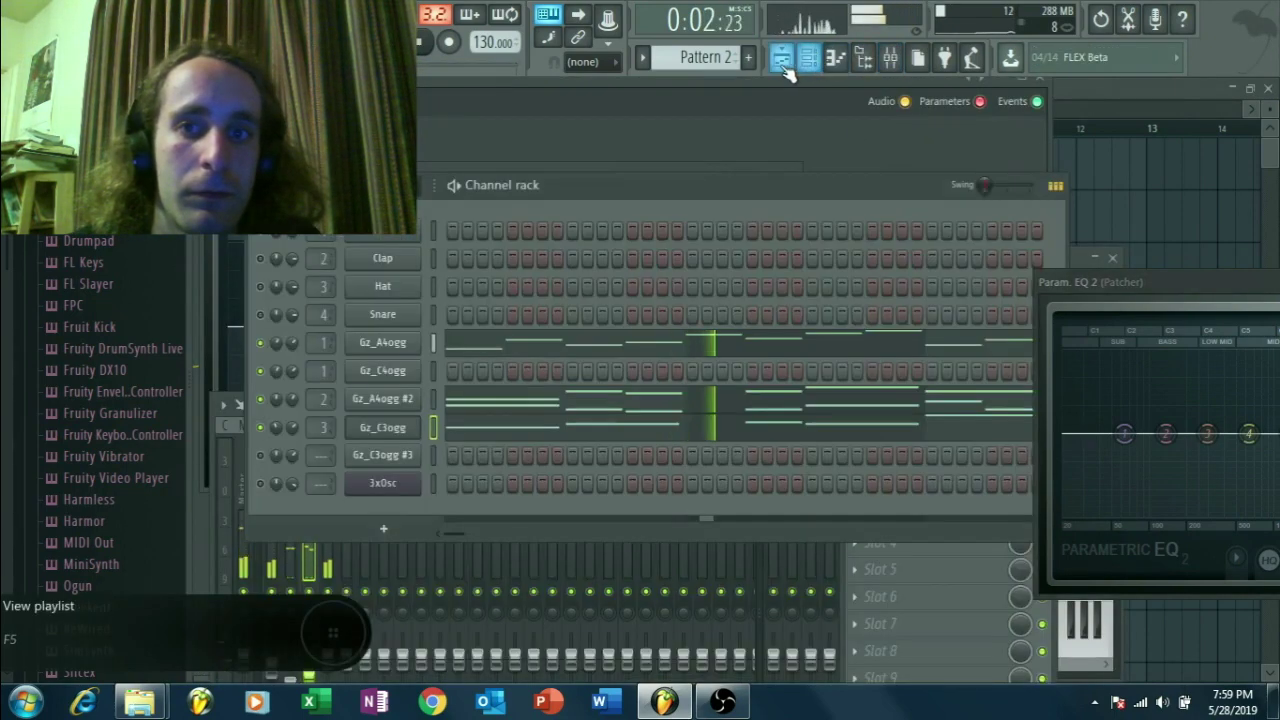
click(781, 57)
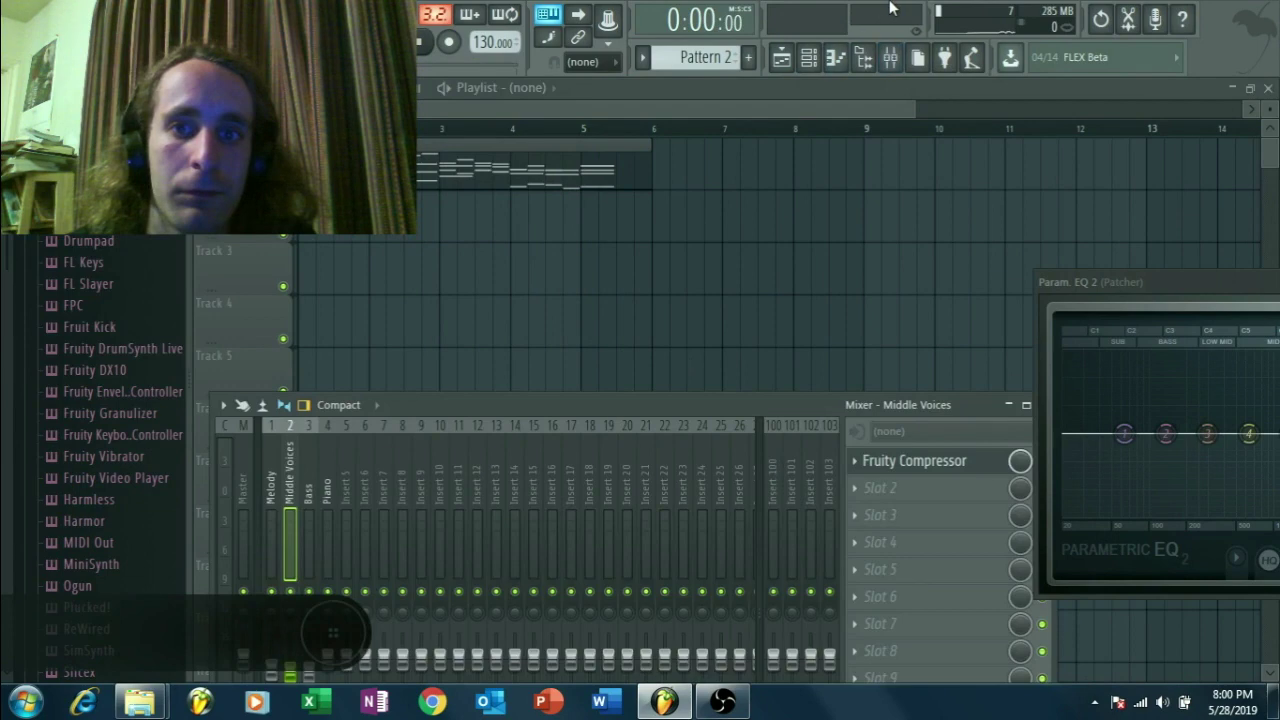
click(835, 57)
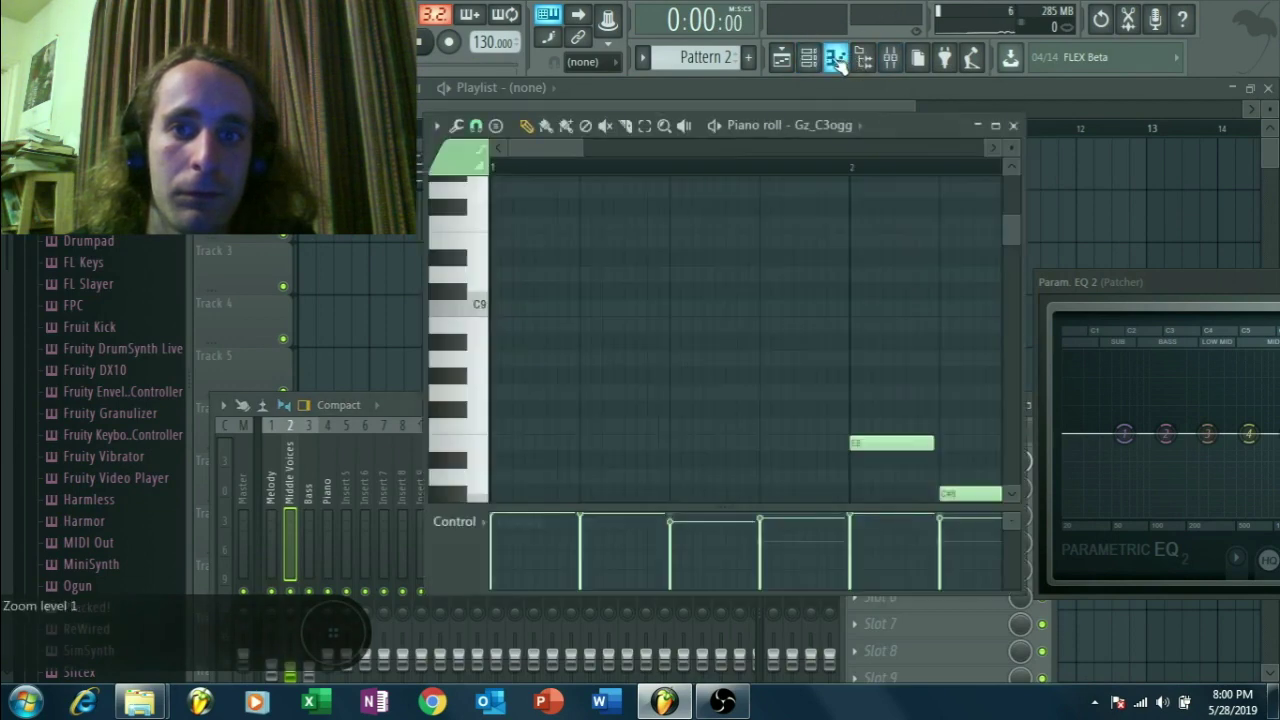
click(781, 57)
click(809, 57)
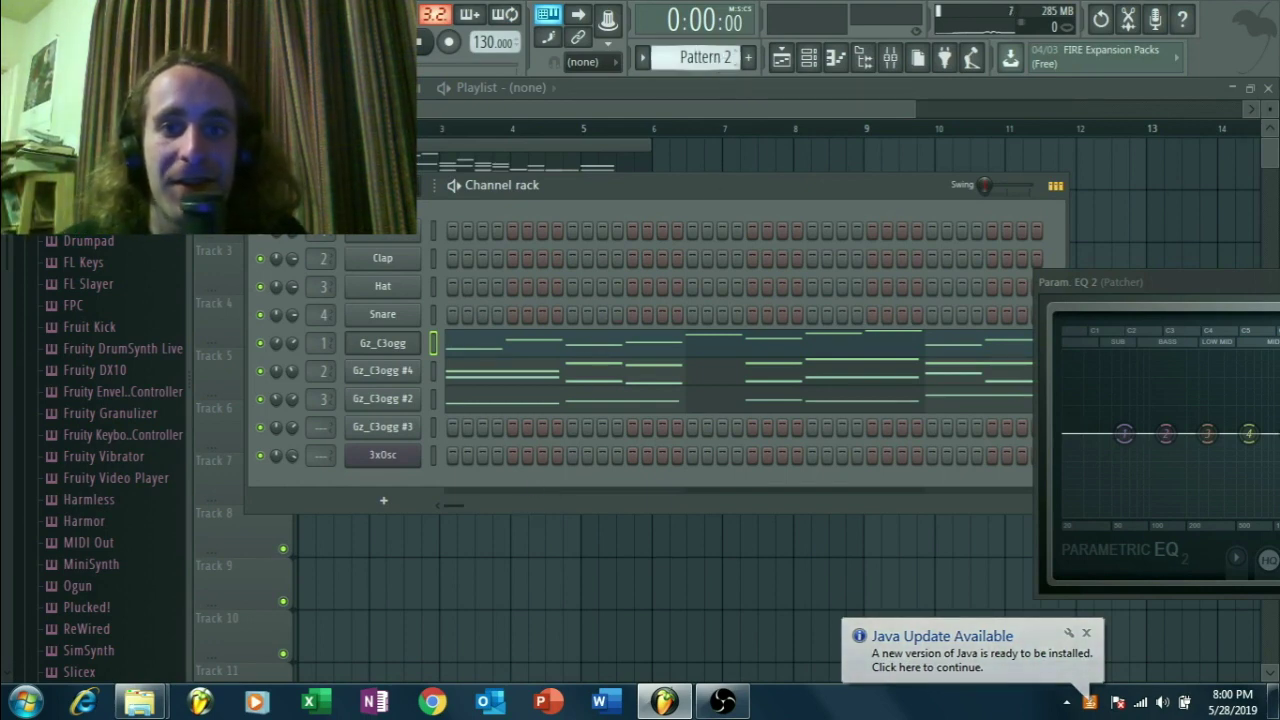
- Switch to Pattern 3 and listen to it, then play the playlist arrangement for comparison
scroll(700, 57, down, 1)
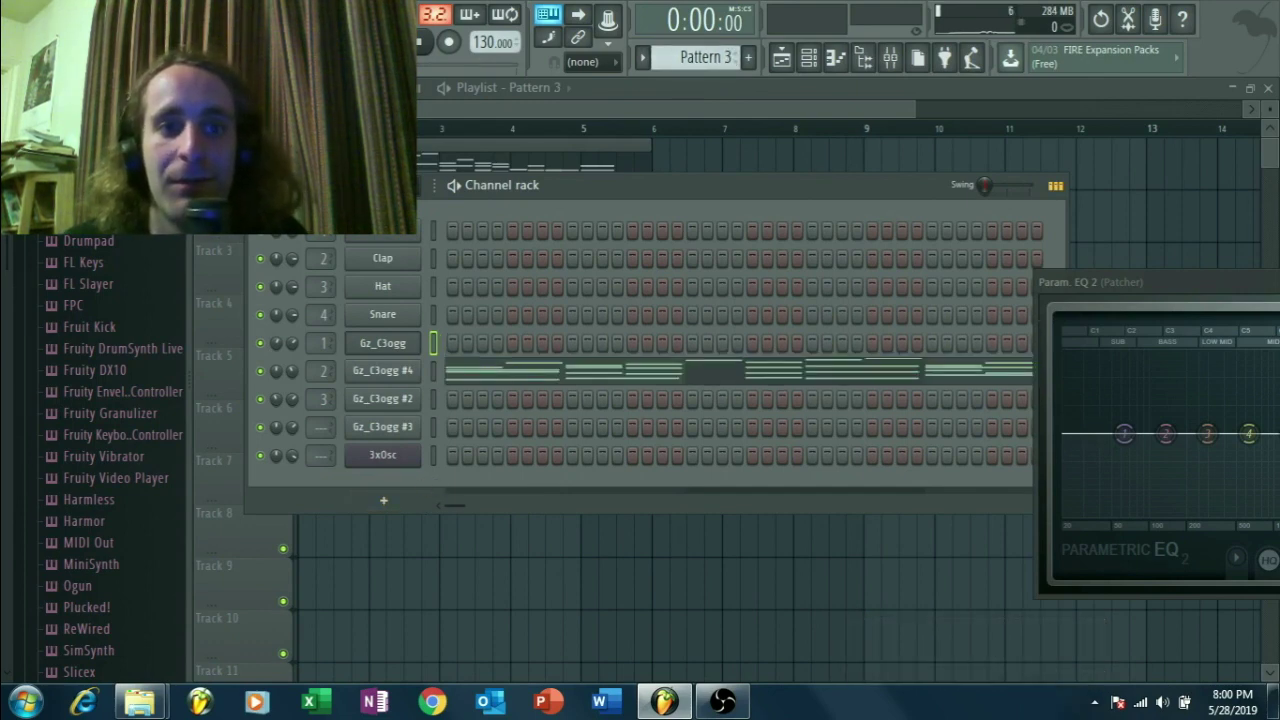
key(space)
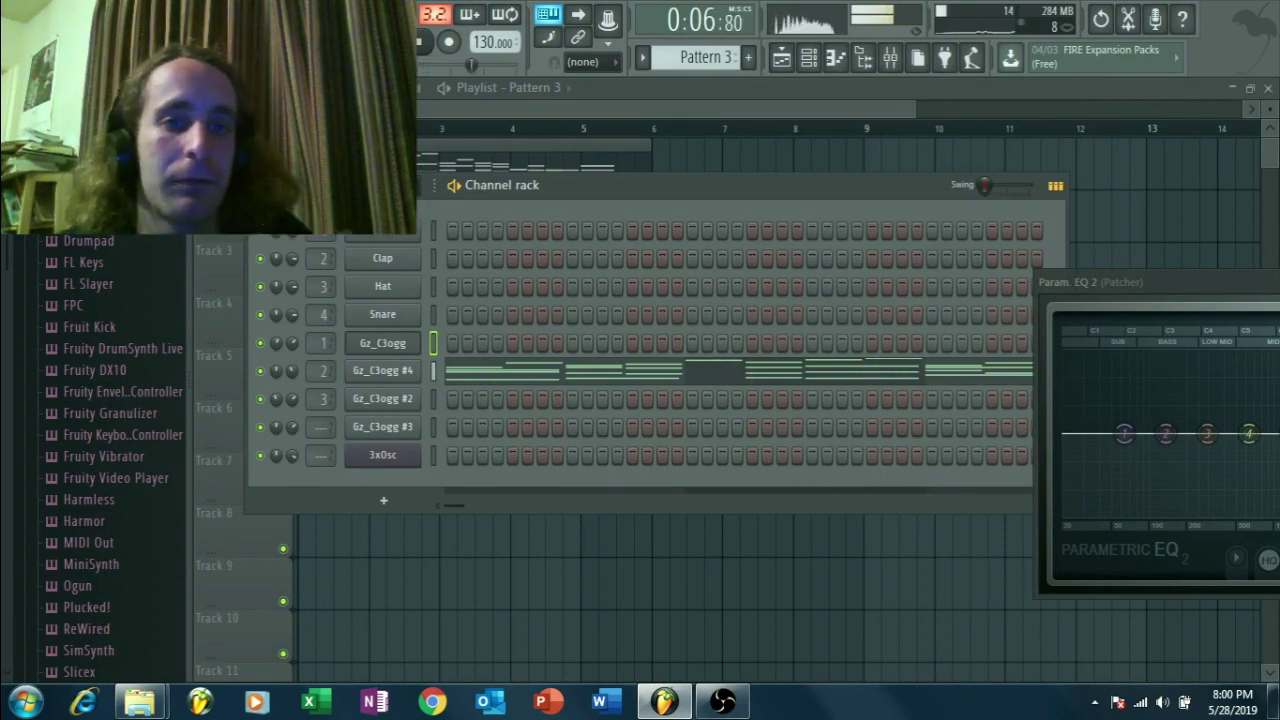
key(space)
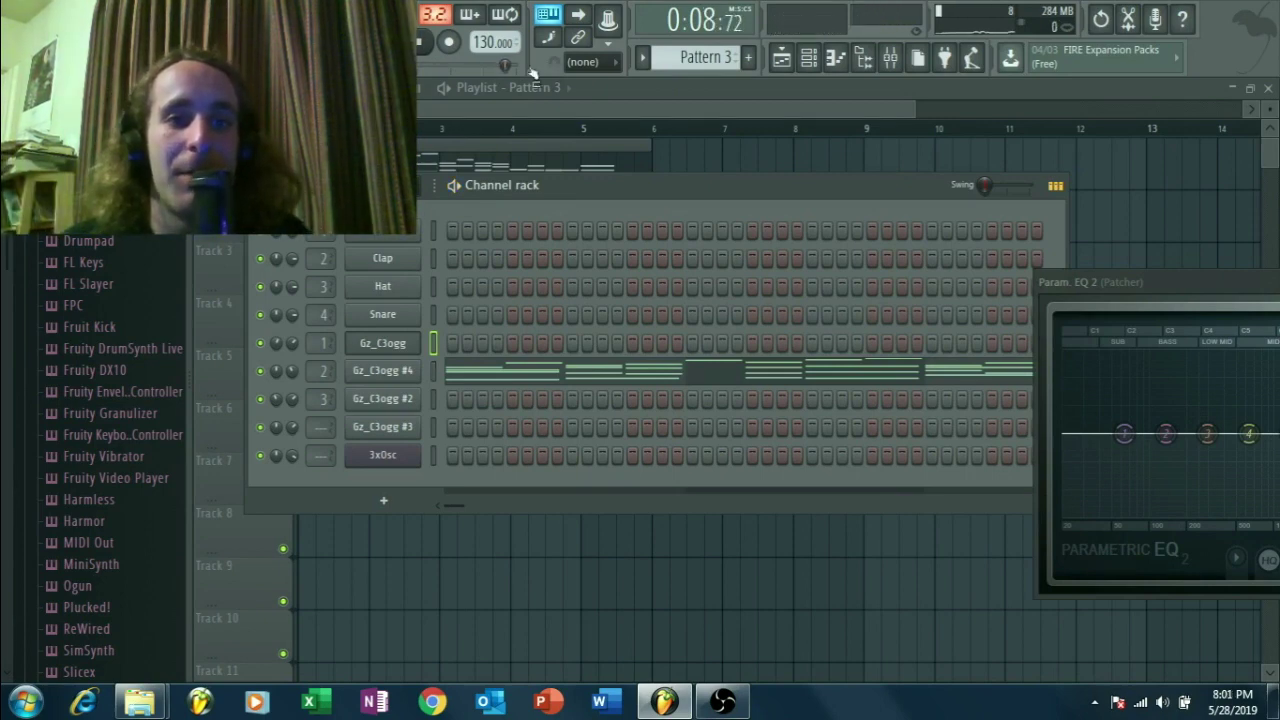
key(space)
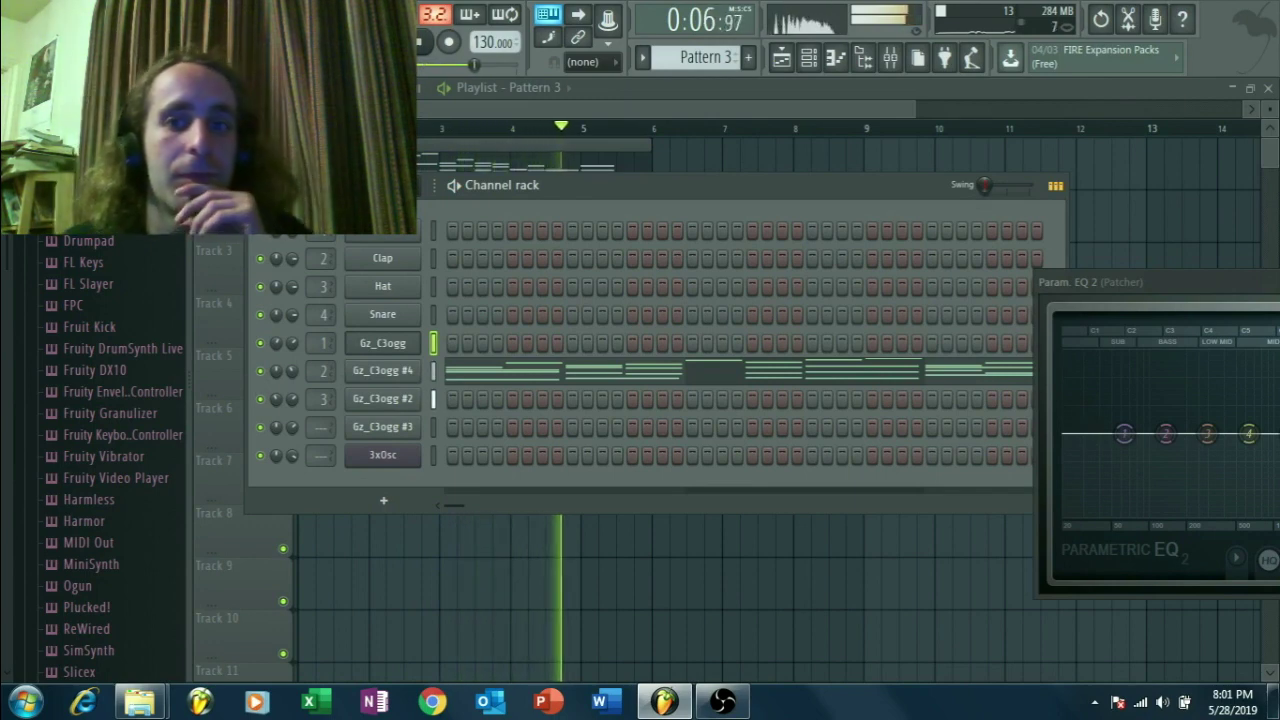
key(space)
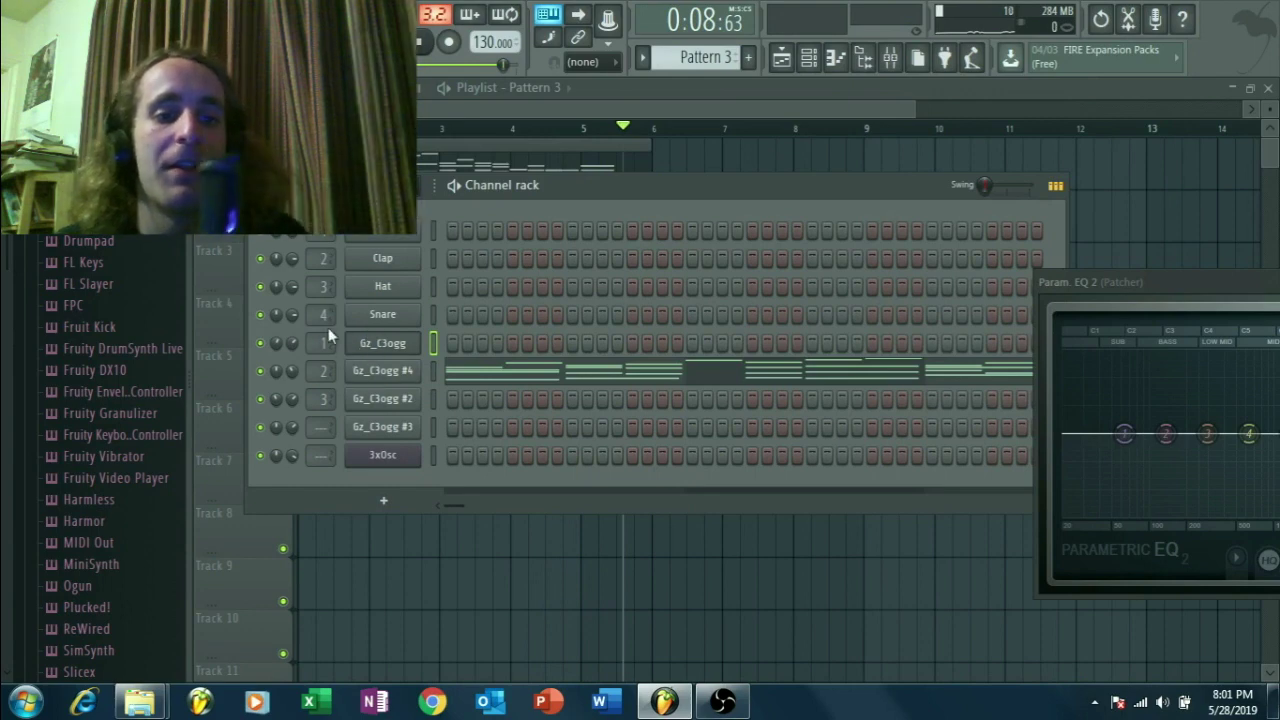
- Open the volume envelope settings of channels Gz_C3ogg, Gz_C3ogg #4 and Gz_C3ogg #2, placing each window where it can be read
click(379, 346)
drag(434, 146, 766, 180)
click(376, 372)
drag(370, 184, 679, 190)
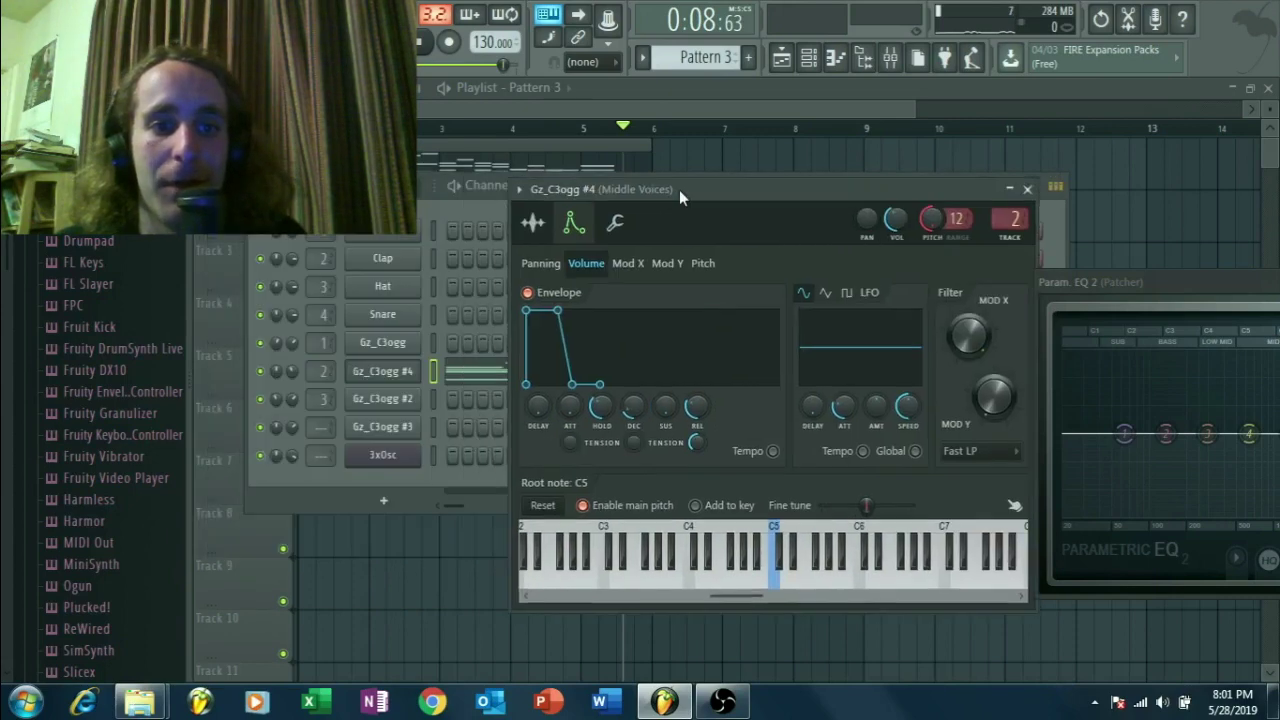
click(407, 400)
drag(552, 214, 721, 205)
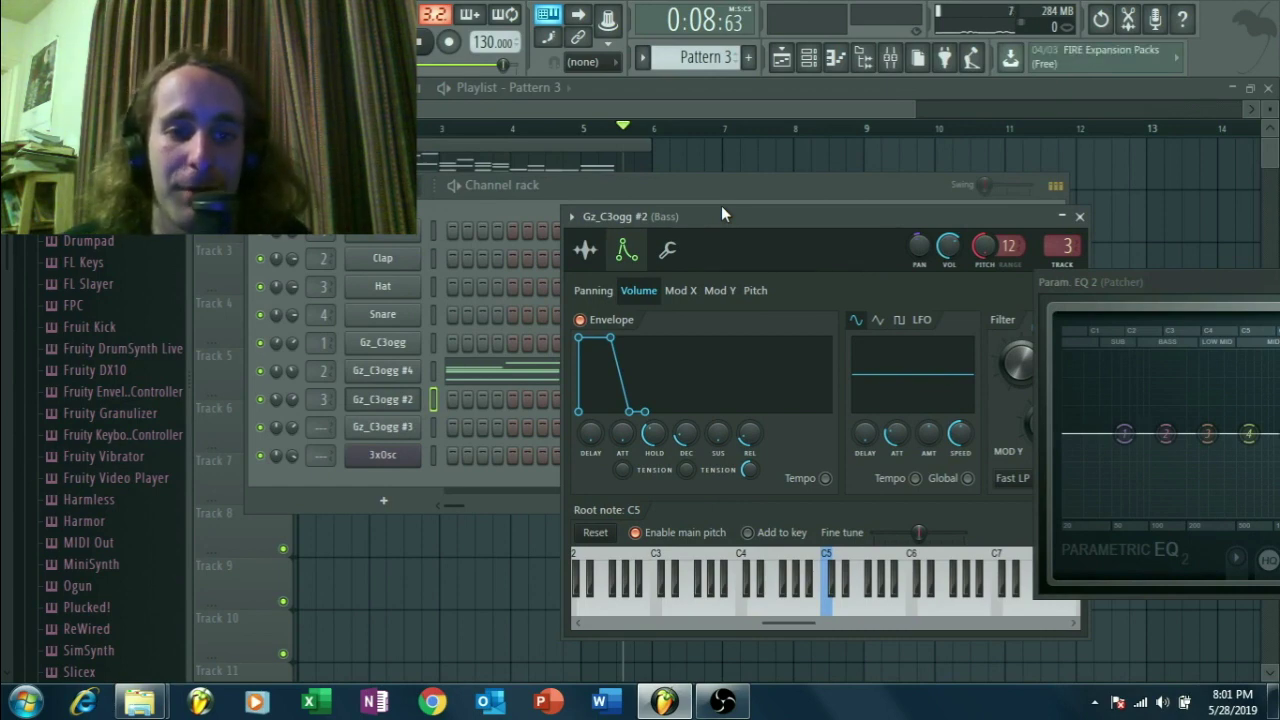
- Compare the volume envelope shape of the Melody channel with those of the Middle Voices and Bass channels
click(410, 344)
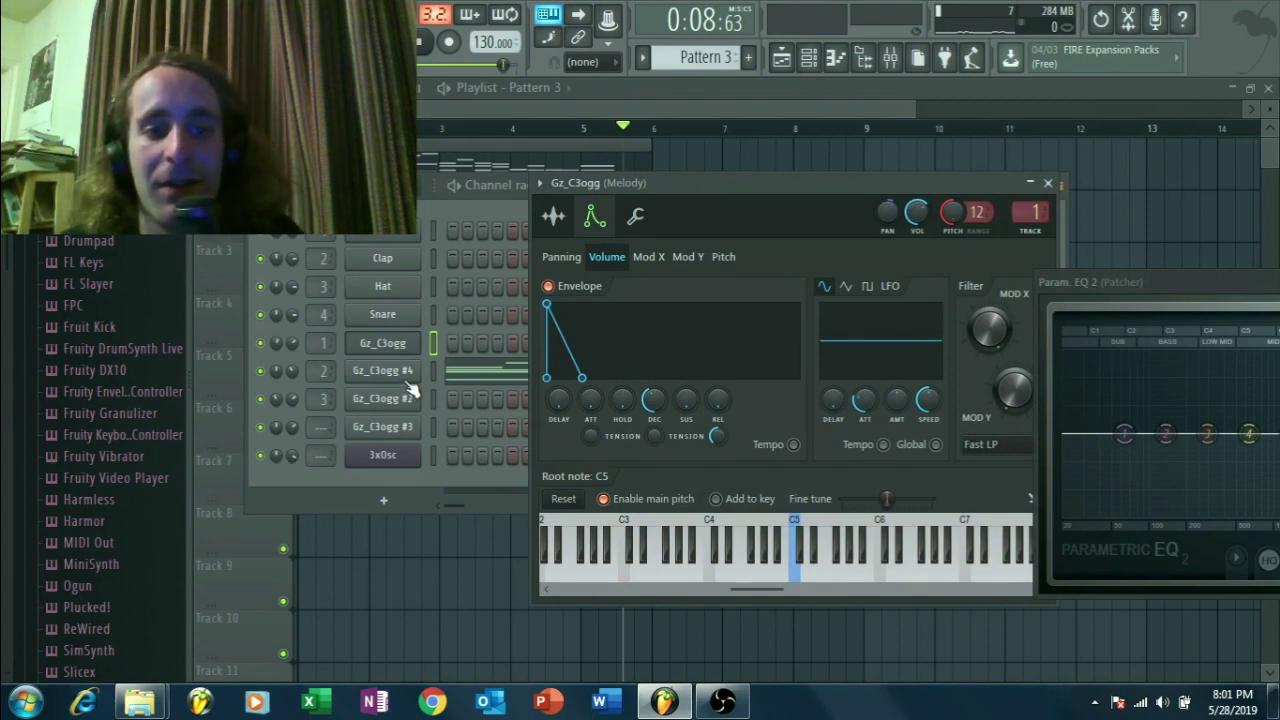
click(412, 399)
click(404, 373)
click(406, 401)
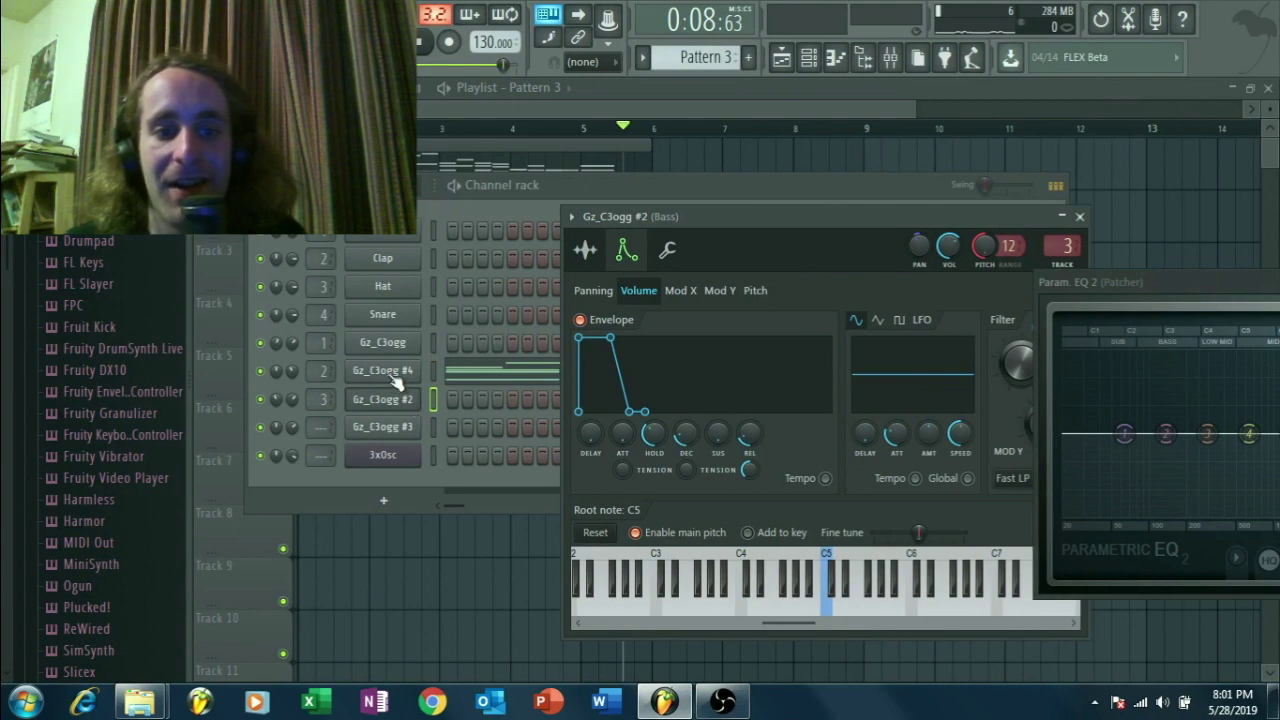
click(392, 372)
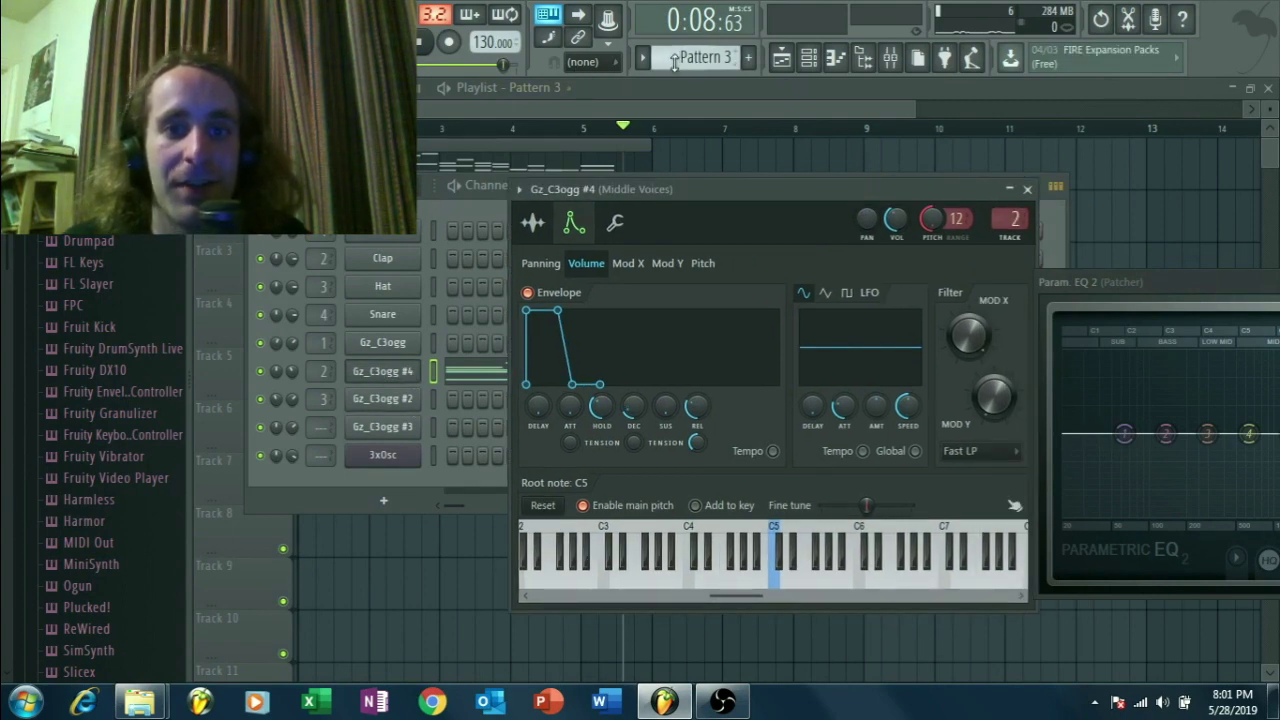
- Switch to Pattern 2 and solo the Gz_C3ogg #4 middle voices channel in the channel rack
drag(672, 59, 672, 69)
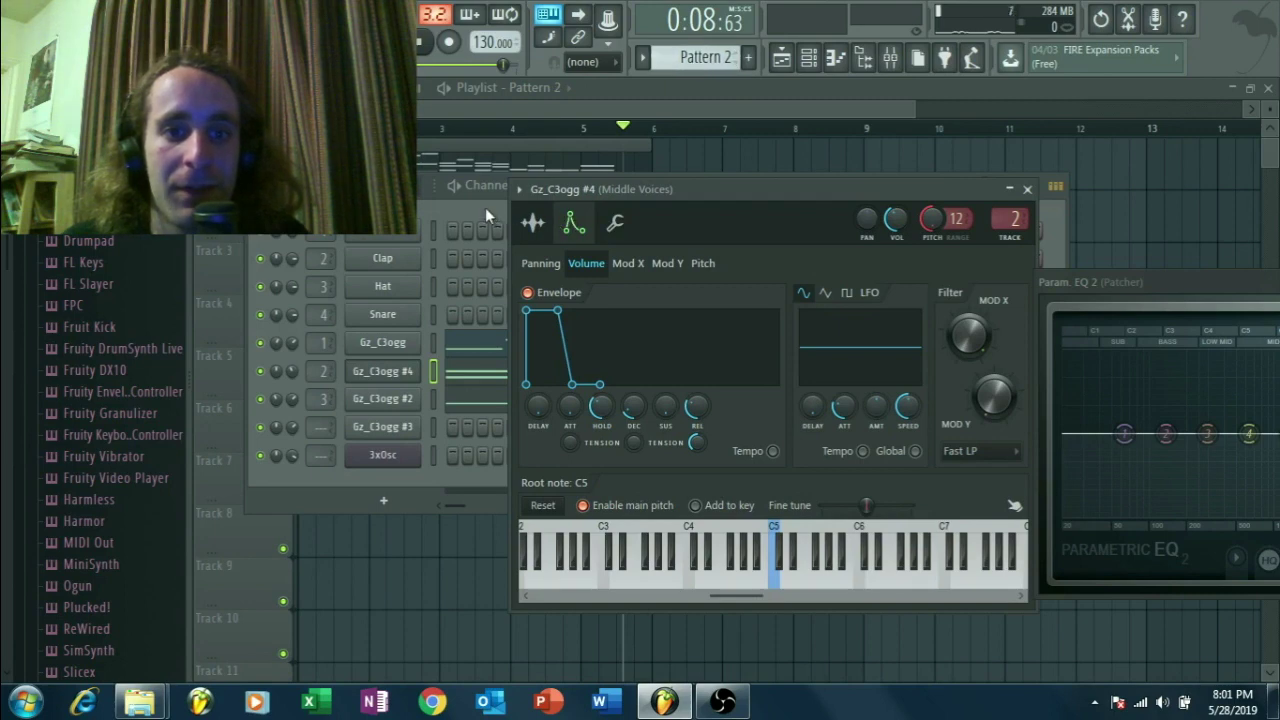
click(485, 207)
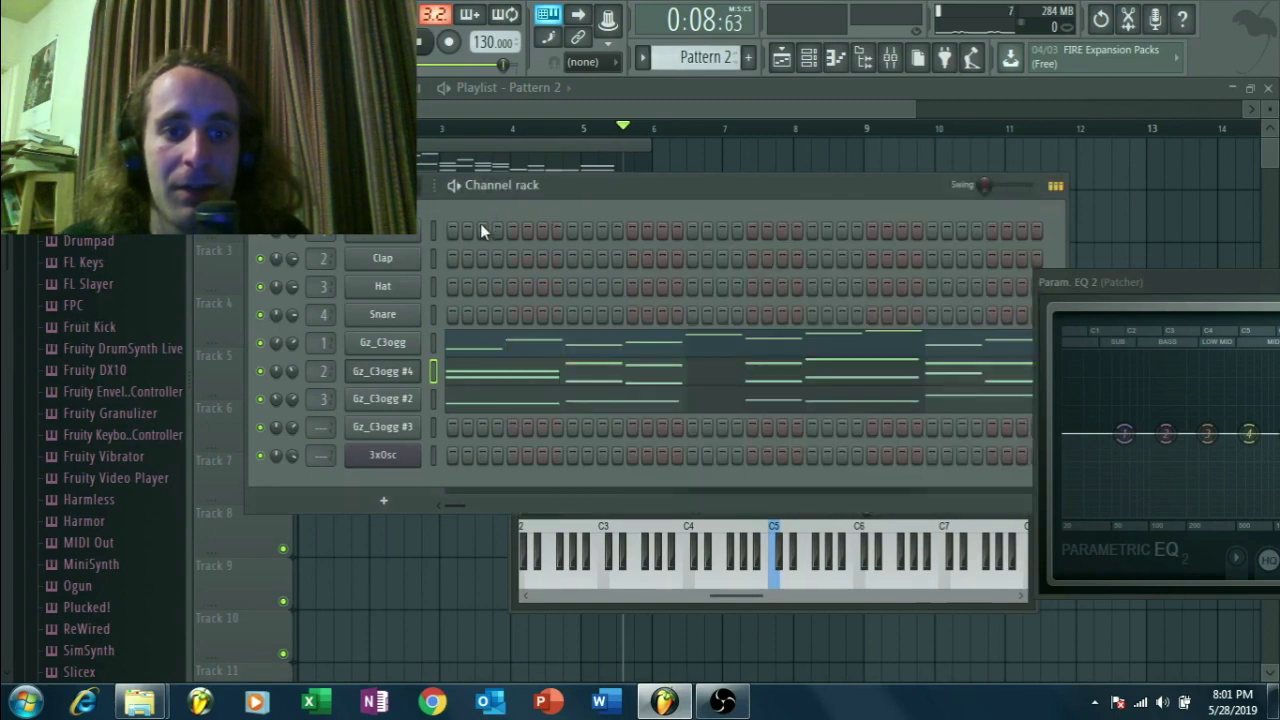
click(372, 377)
click(368, 380)
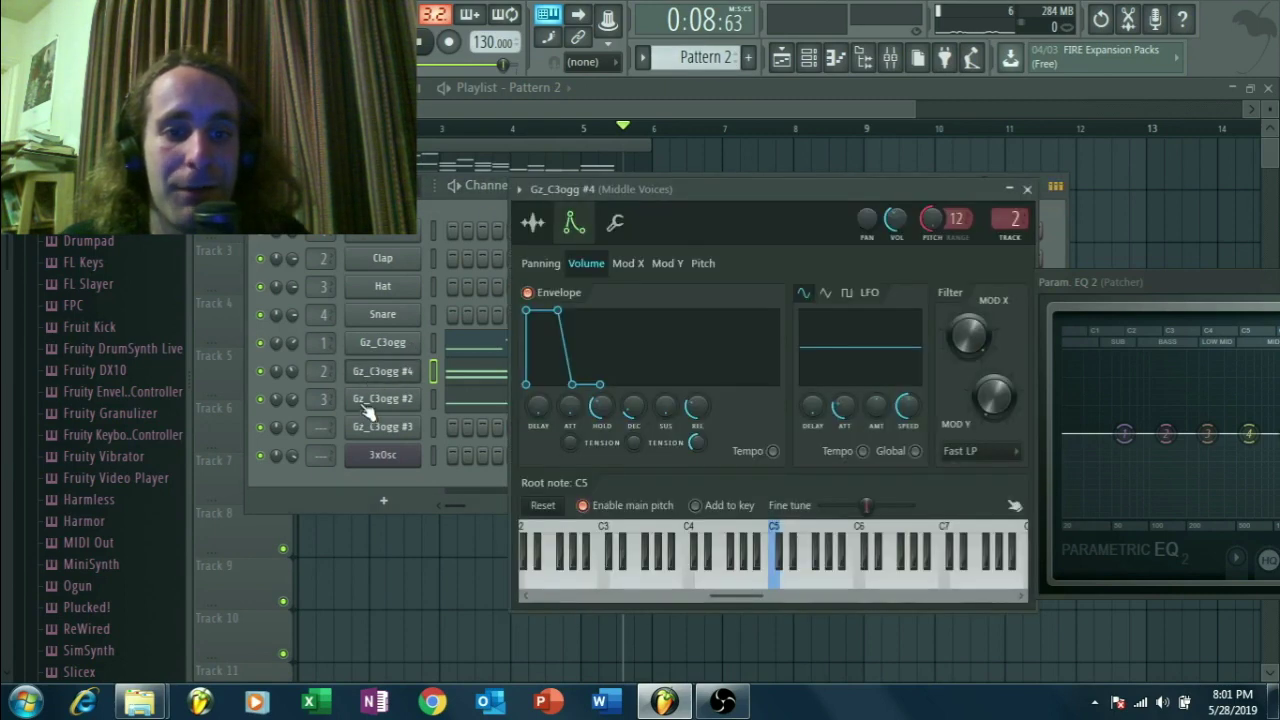
right_click(263, 377)
click(281, 388)
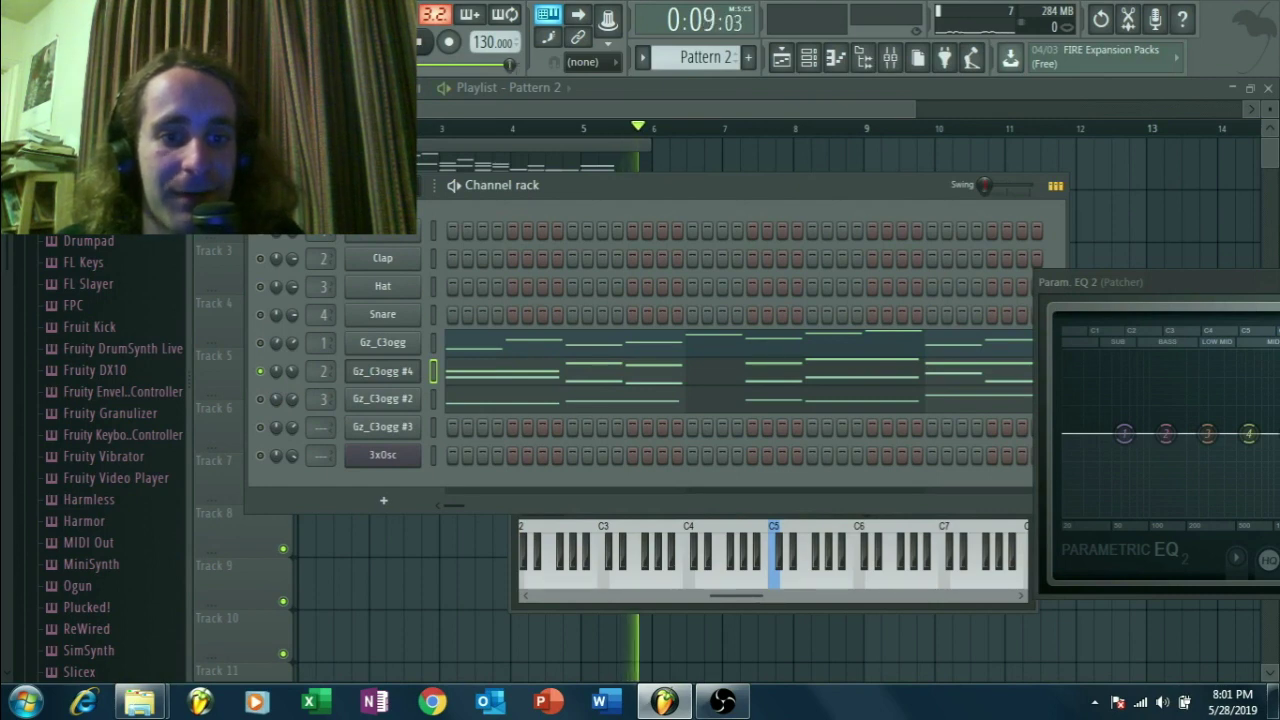
- Slightly lengthen the volume envelope release of Gz_C3ogg #4 during soloed playback, then unmute the Gz_C3ogg and Gz_C3ogg #2 channels
click(408, 372)
click(410, 374)
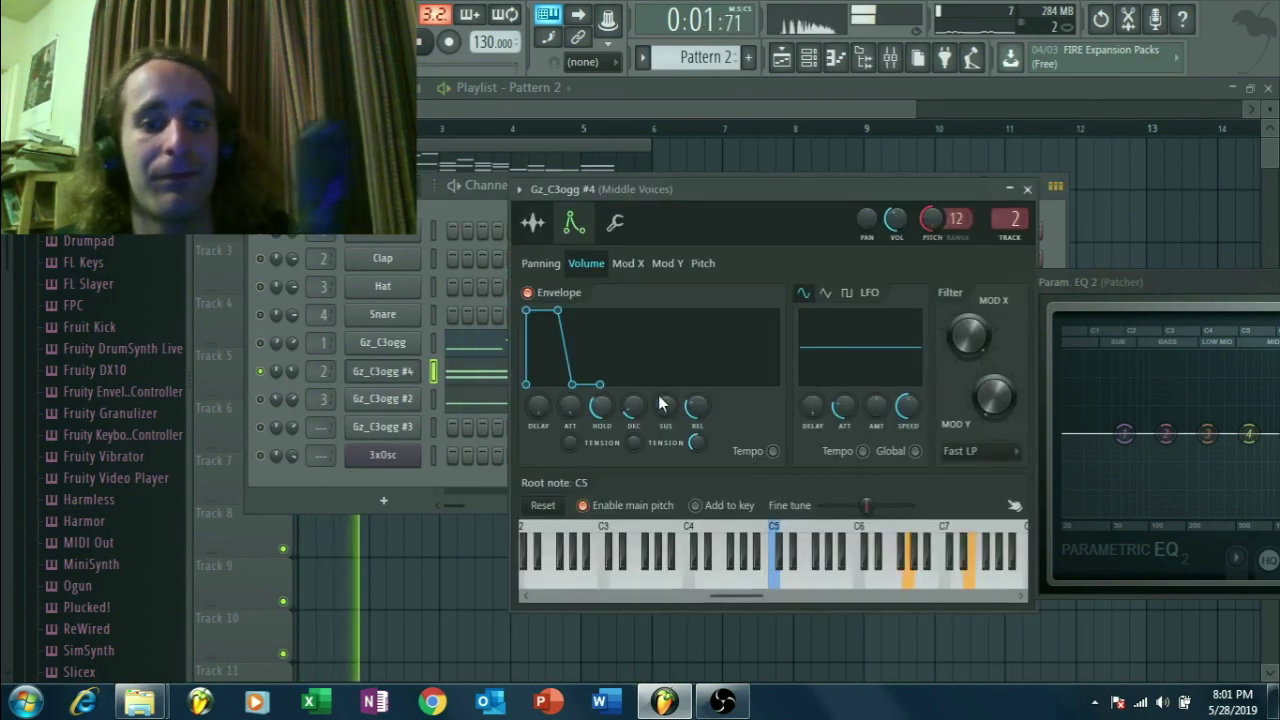
mouse_move(697, 410)
mouse_down()
mouse_move(697, 433)
mouse_move(697, 410)
mouse_up()
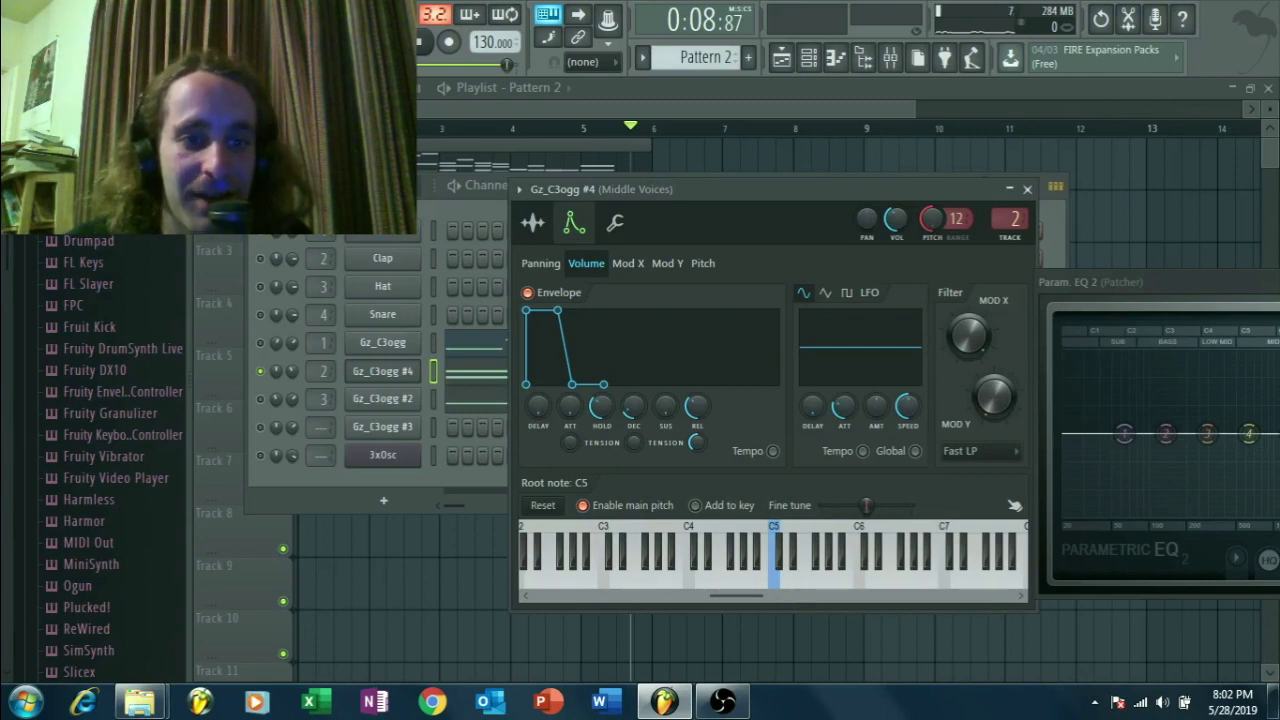
click(268, 360)
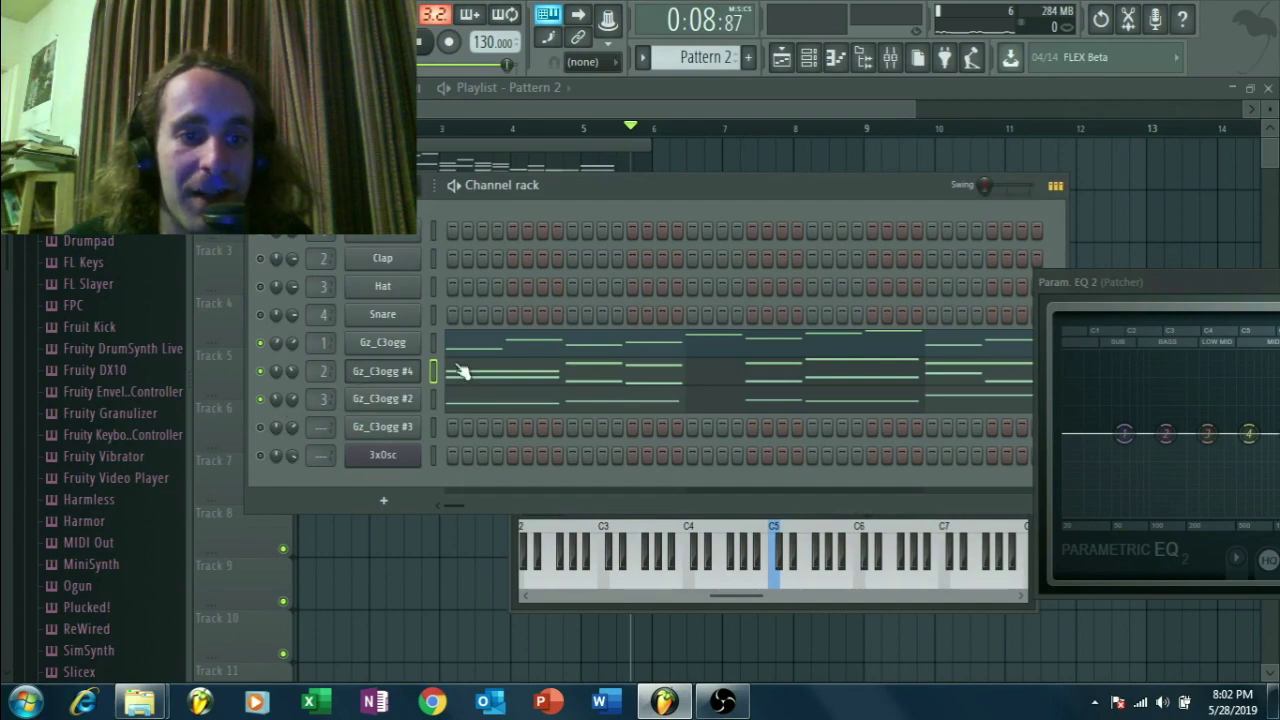
- Open the mixer, select the Melody track and reposition the mixer window so its faders are in view
click(892, 60)
click(892, 60)
click(846, 61)
click(846, 61)
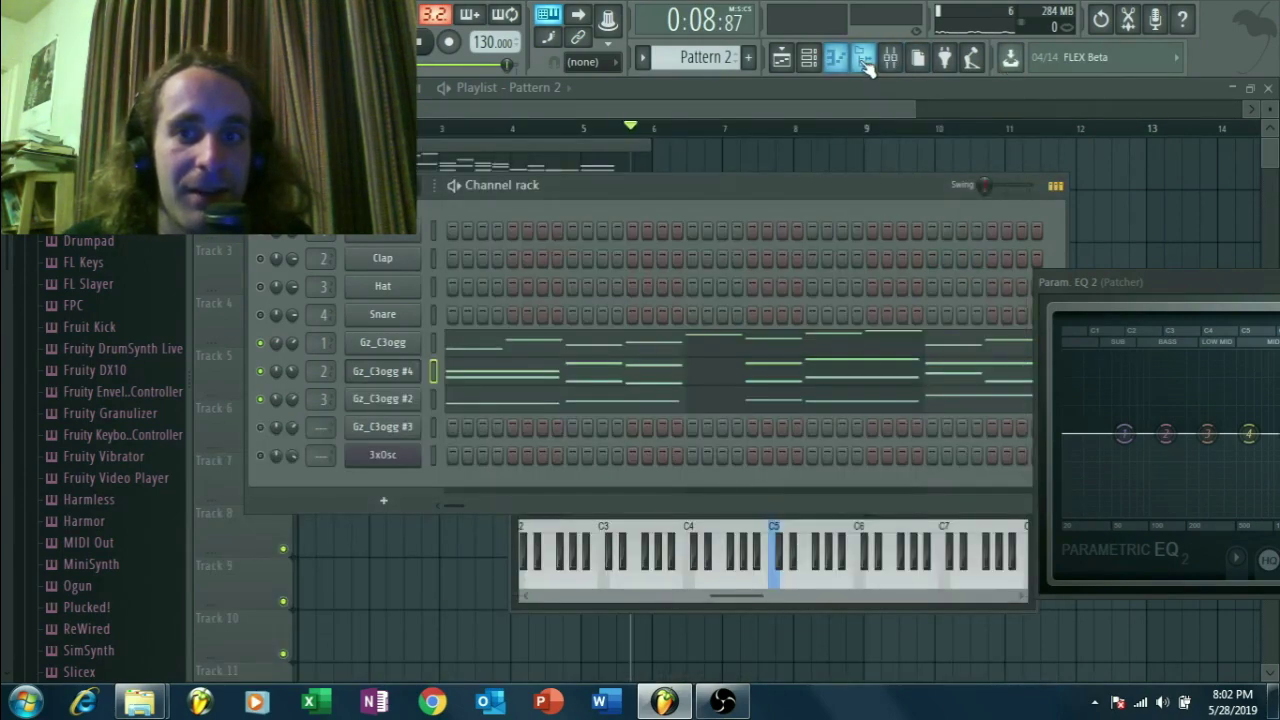
click(891, 60)
click(268, 495)
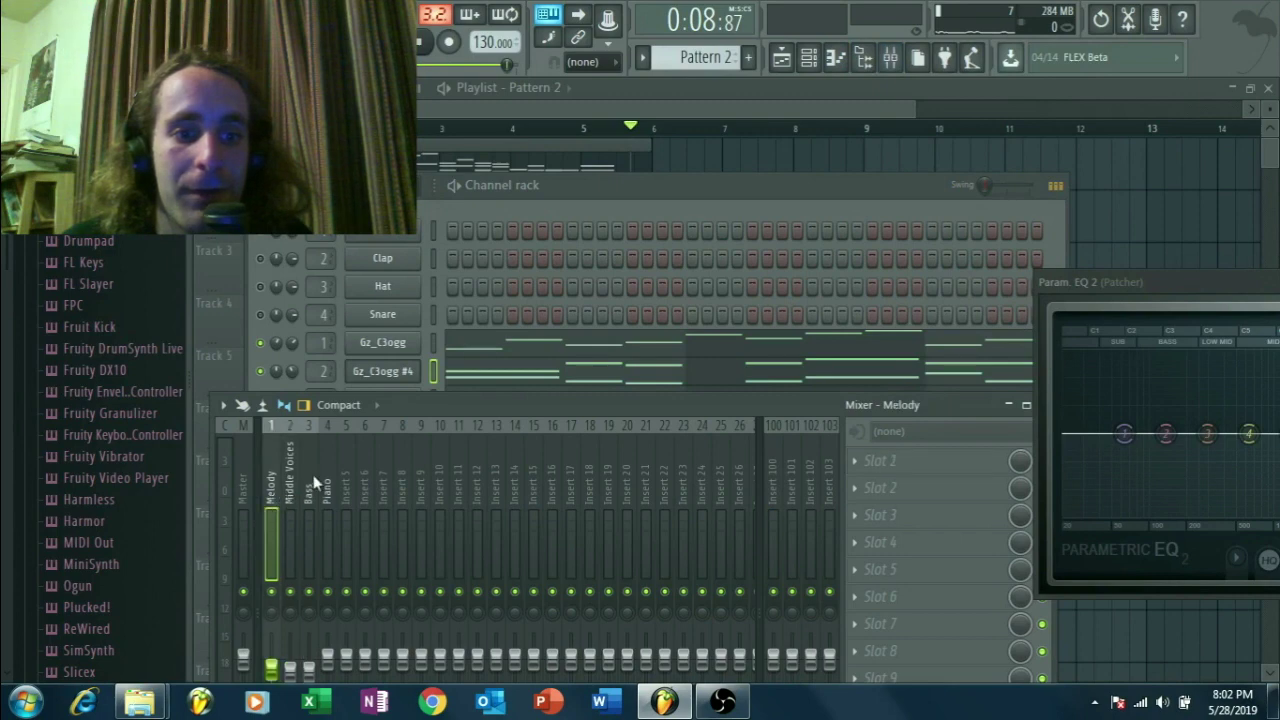
drag(453, 413, 489, 302)
- Select the Middle Voices mixer track and examine the settings of its Fruity Compressor
click(324, 385)
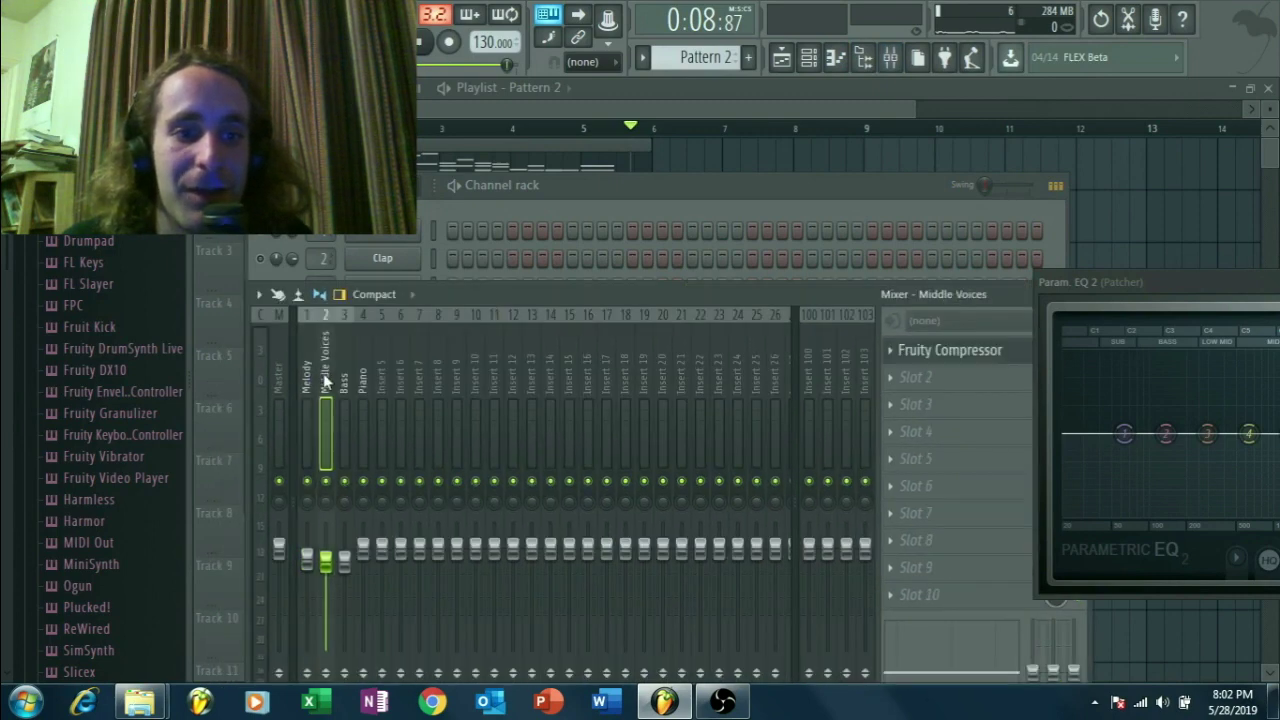
drag(473, 294, 473, 208)
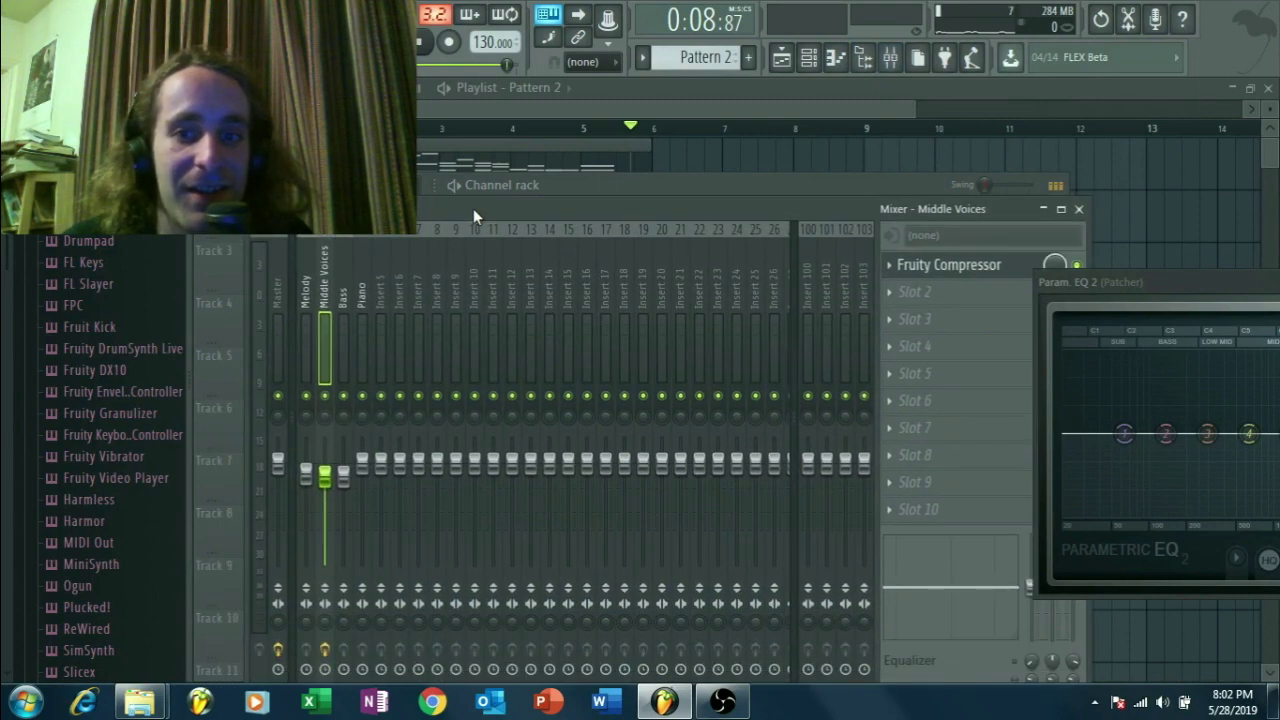
click(992, 272)
drag(825, 258, 652, 403)
- Check the effect slots of the Melody, Bass and Piano mixer tracks
click(307, 300)
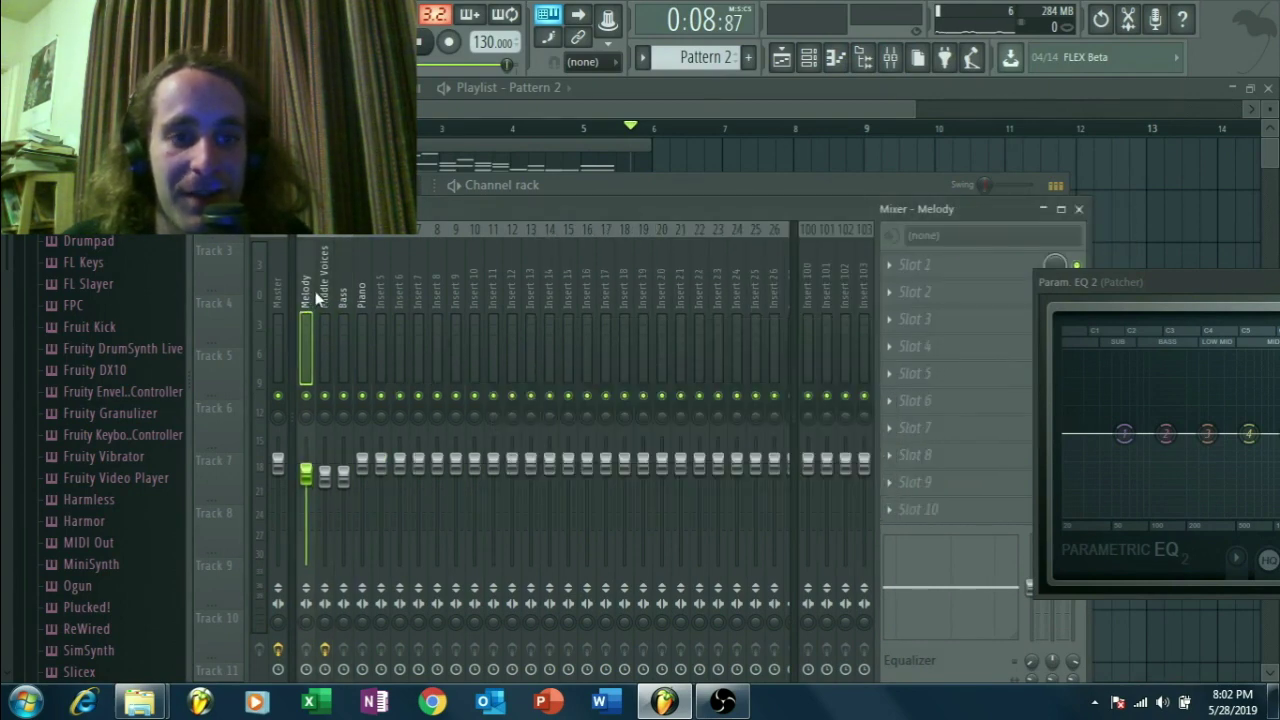
click(343, 300)
click(307, 300)
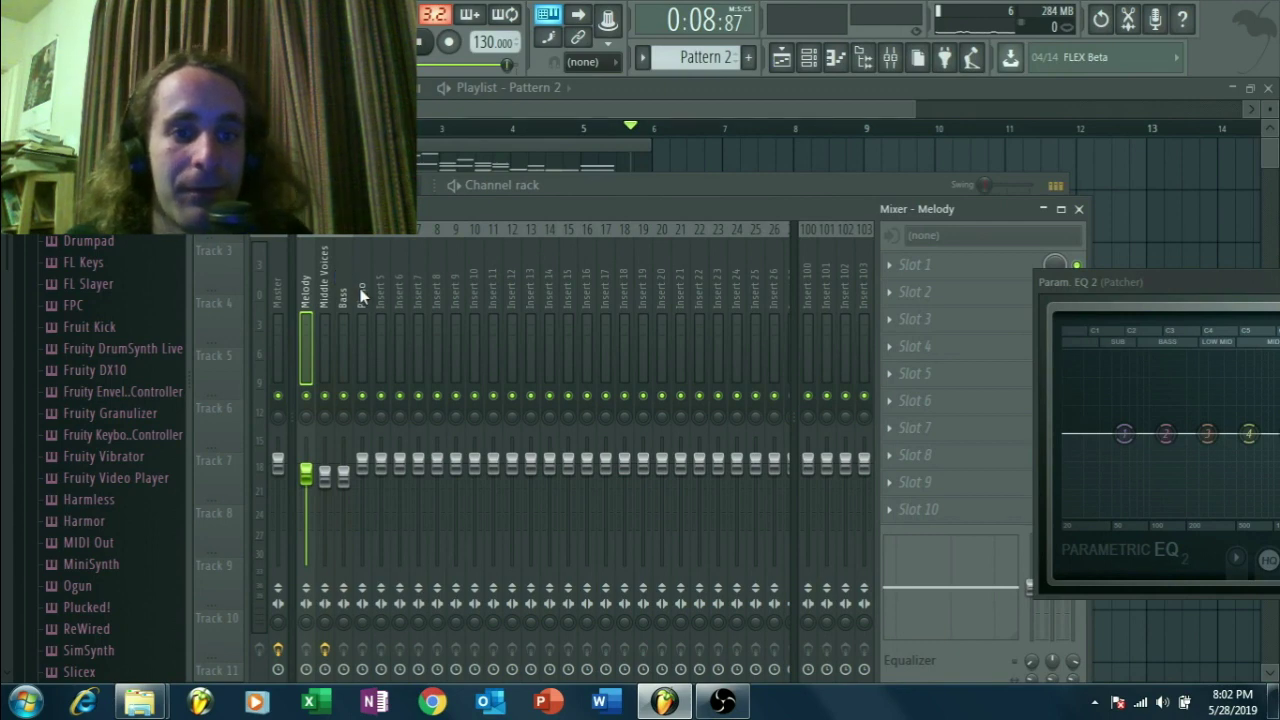
click(362, 295)
drag(497, 203, 507, 152)
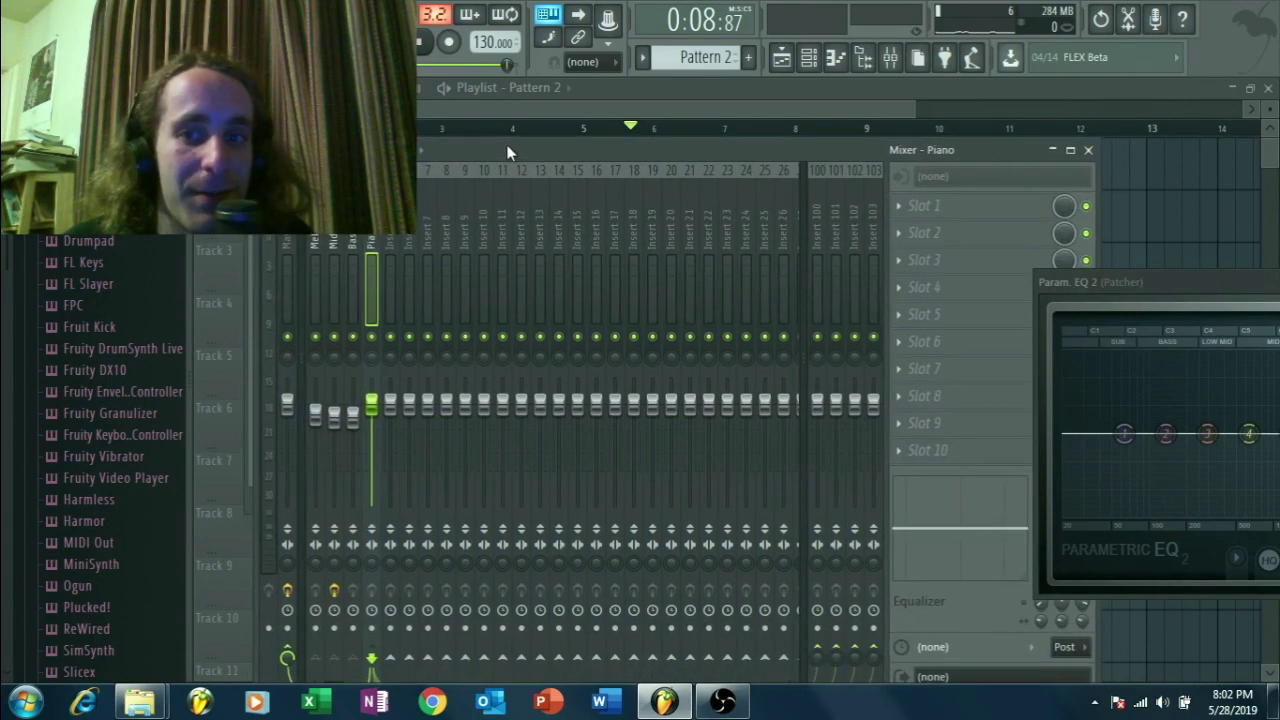
- Select the Master track and examine its two Fruity parametric EQ 2 effects and its Fruity Compressor
click(291, 234)
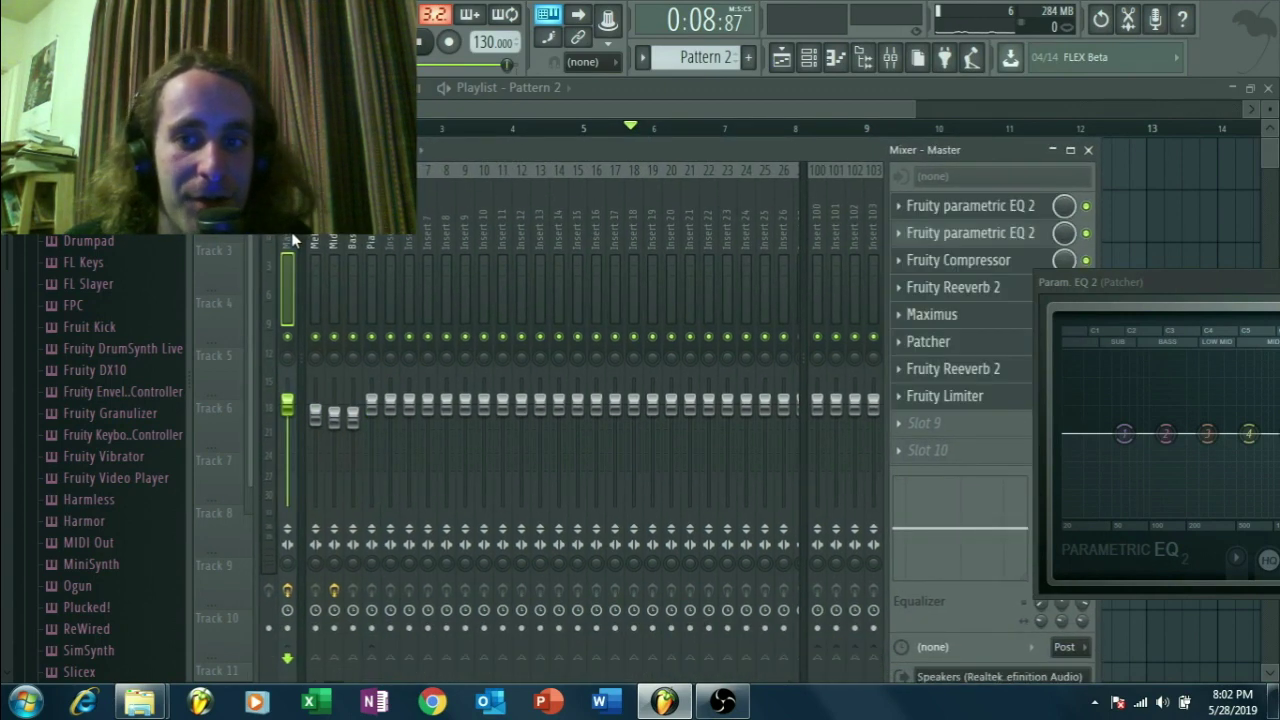
click(979, 217)
drag(950, 195, 666, 211)
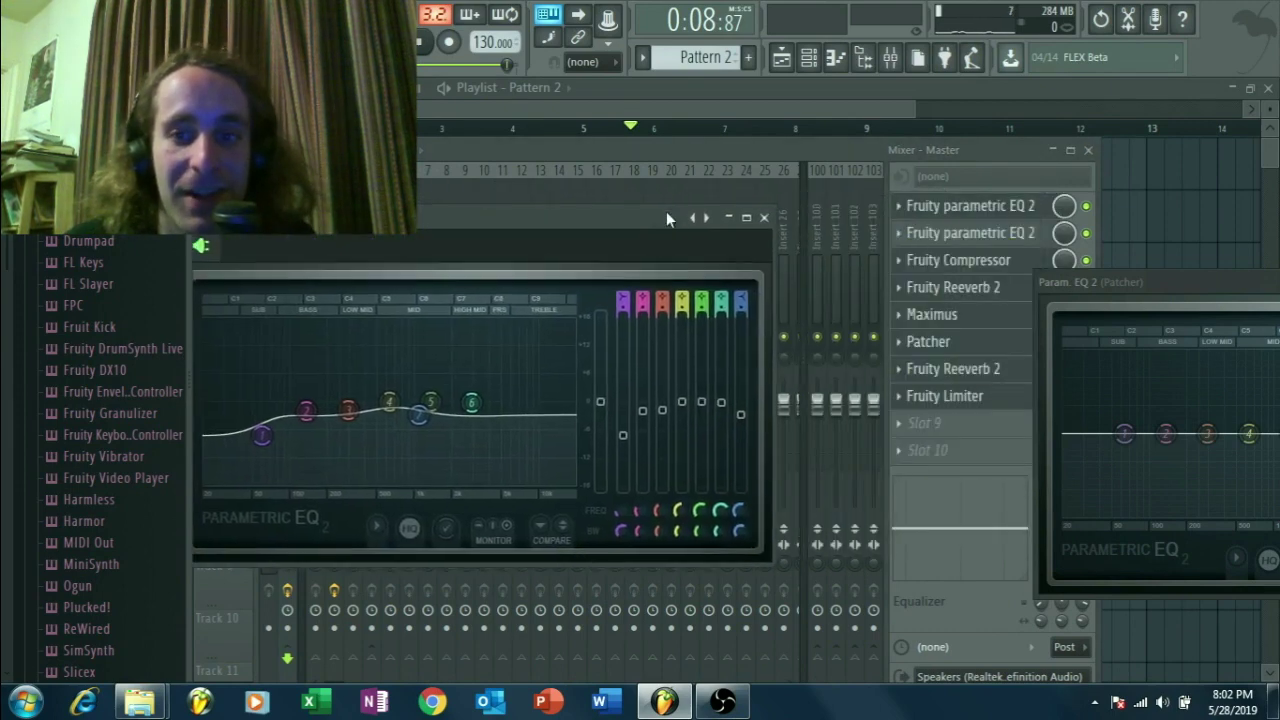
click(972, 233)
click(977, 210)
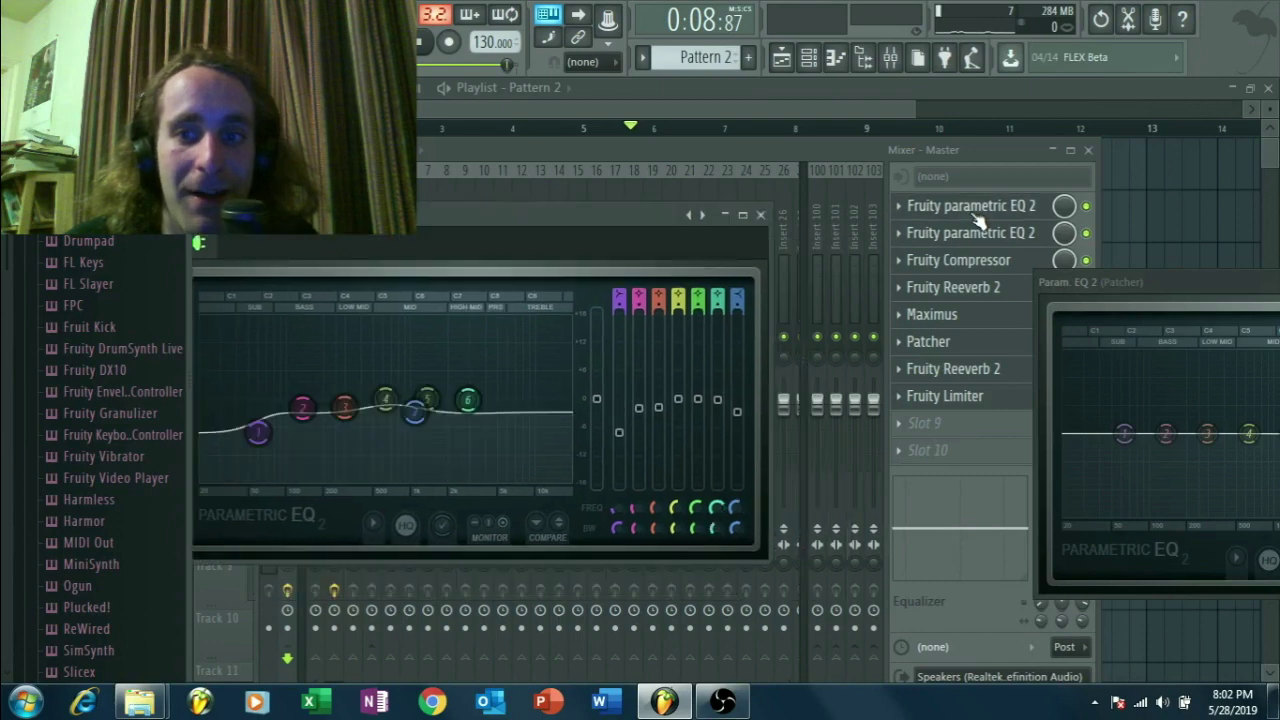
click(1040, 260)
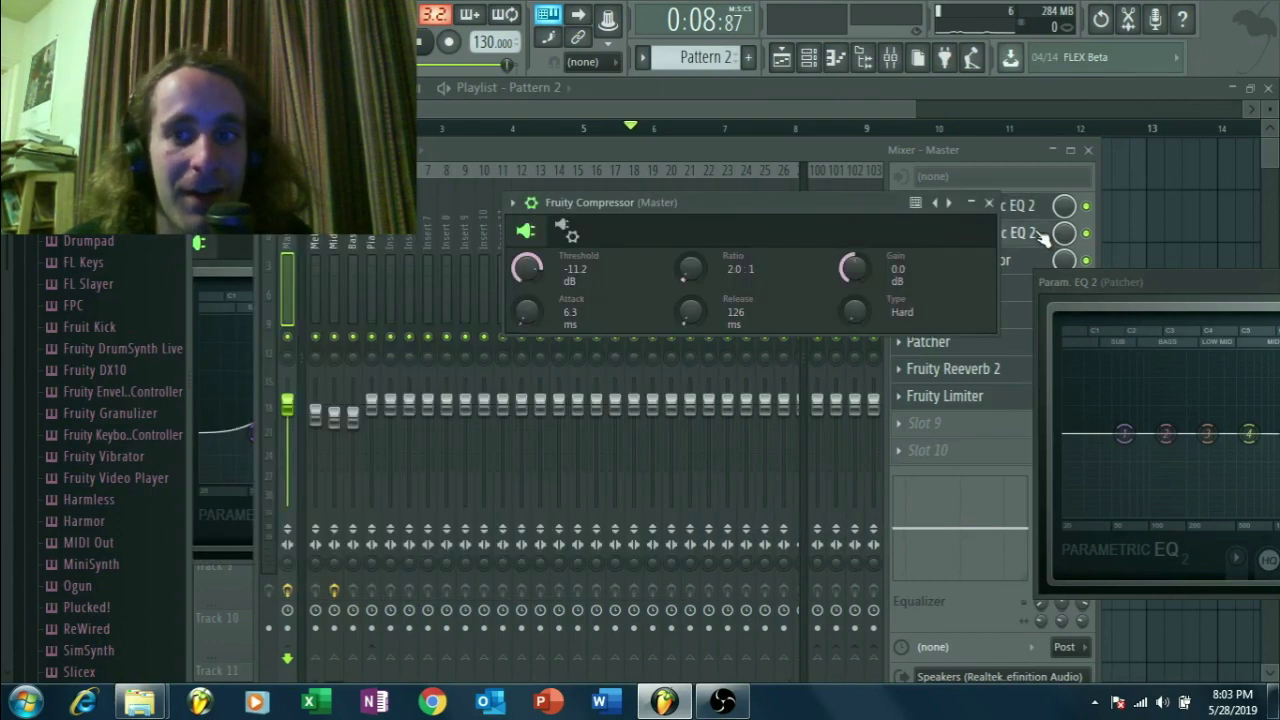
- Play Pattern 2 with the Master track's second Fruity parametric EQ 2 open and lower band 6 slightly
click(1038, 234)
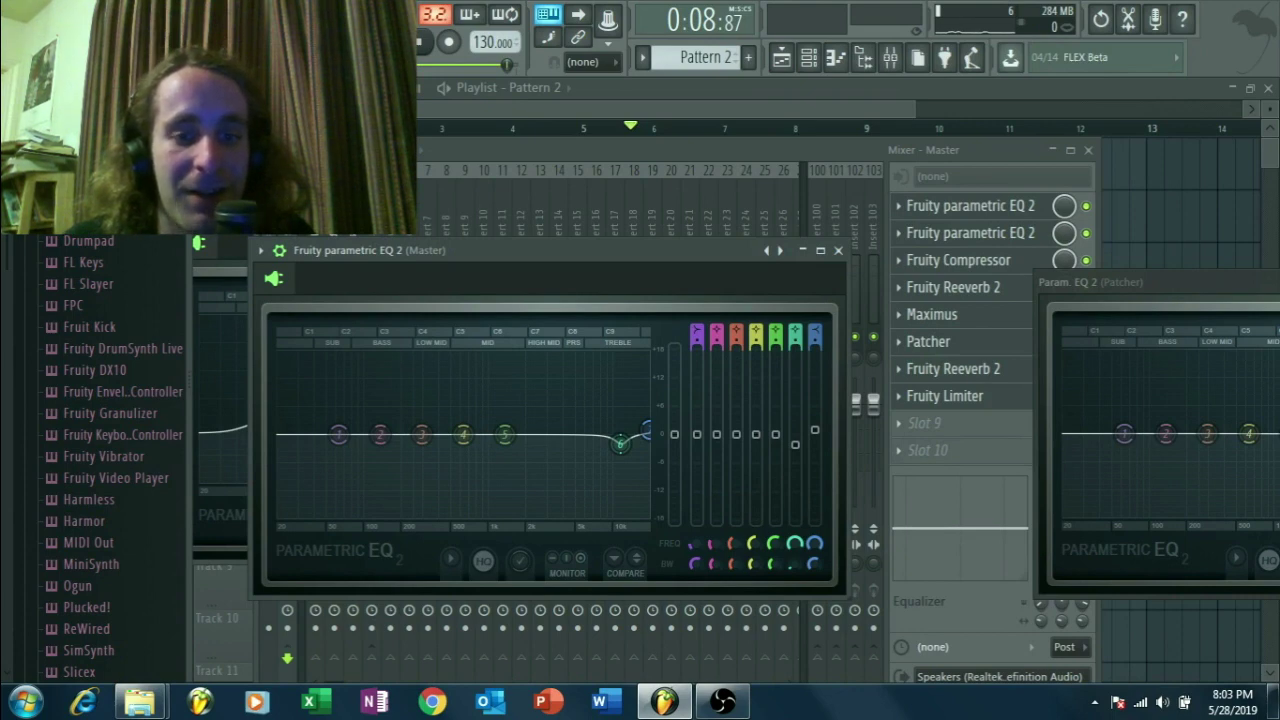
key(space)
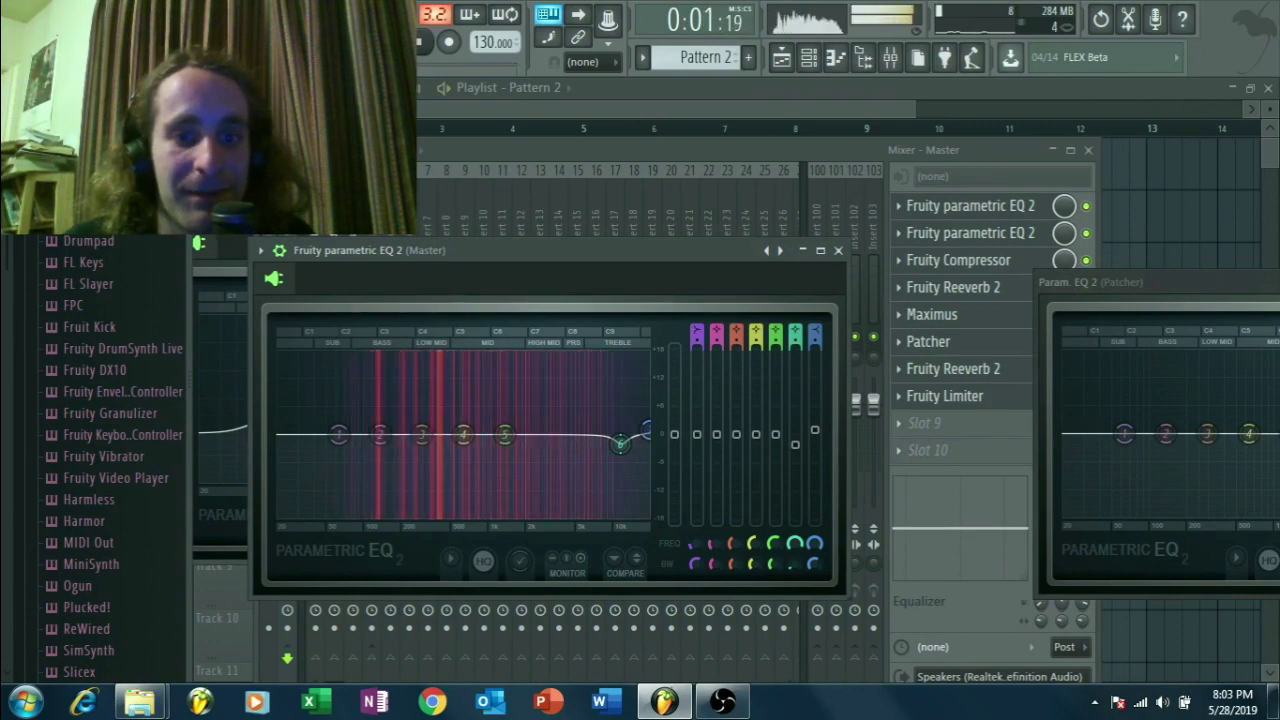
mouse_move(796, 443)
mouse_down()
mouse_move(796, 348)
mouse_move(796, 446)
mouse_up()
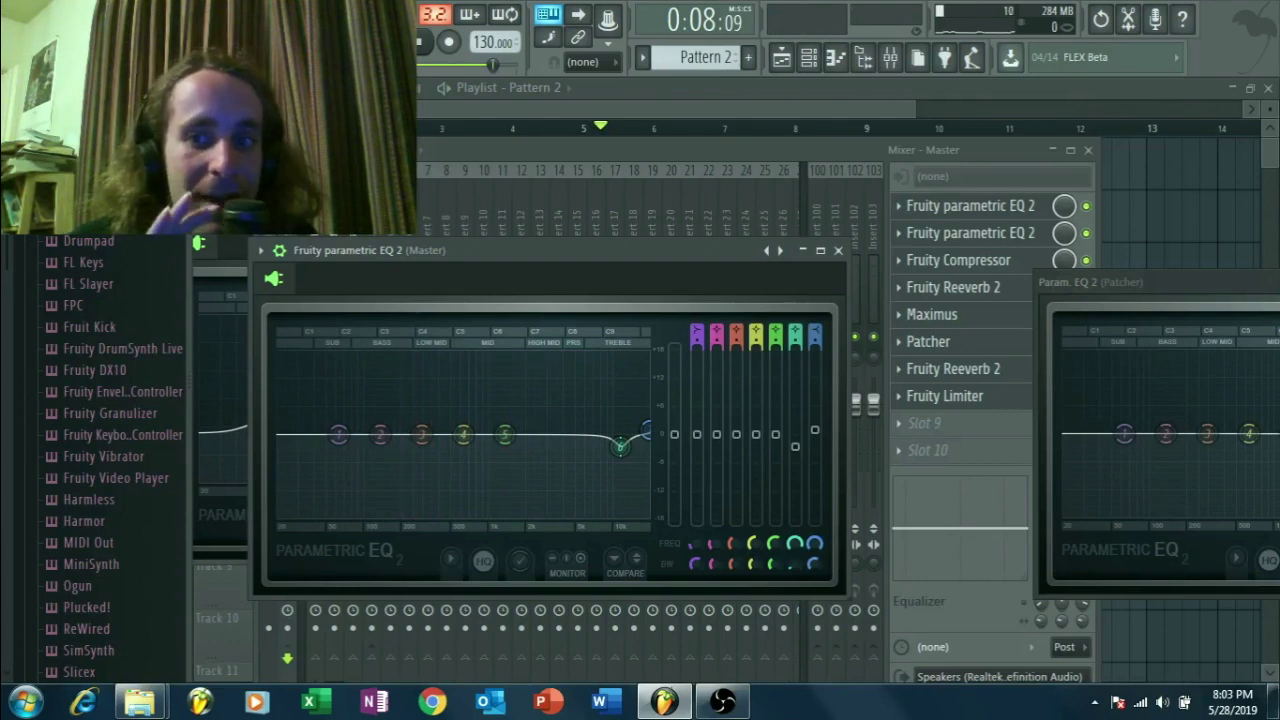
- Open the Master track's first Fruity Reeverb 2 and move its window clear of the effect slots to check its wet level
click(980, 262)
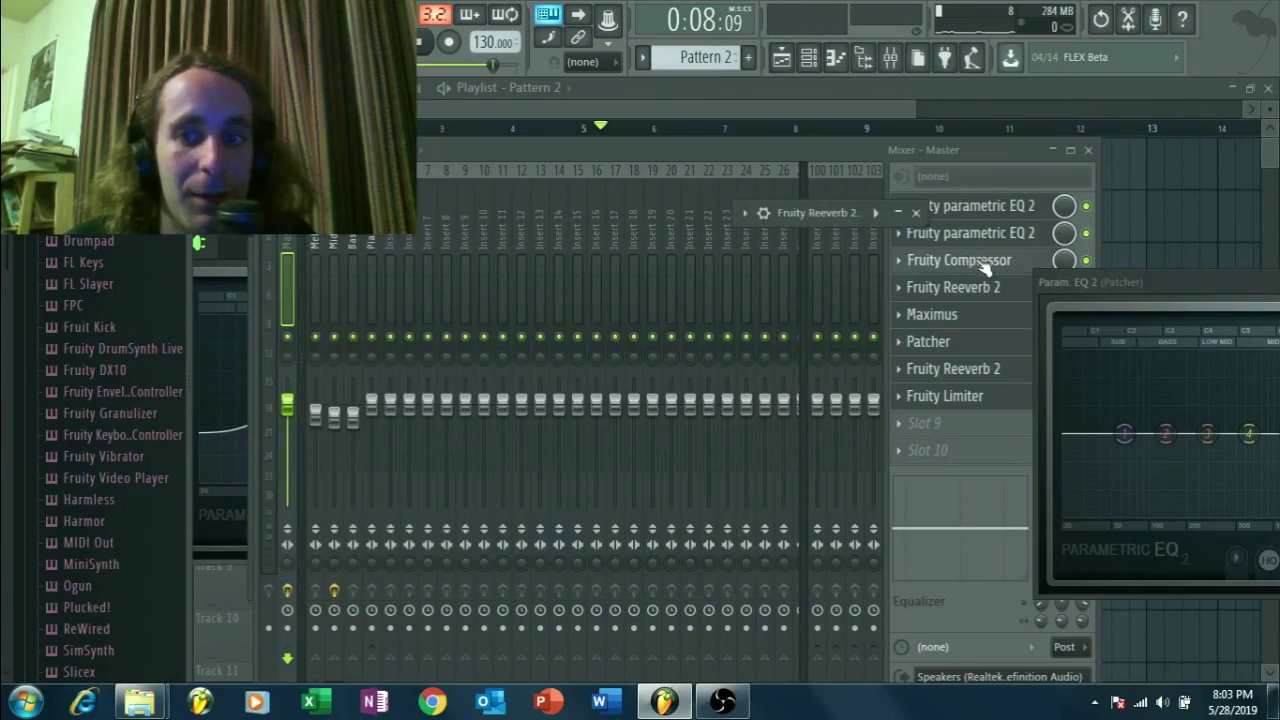
click(1018, 302)
click(1016, 303)
click(1002, 306)
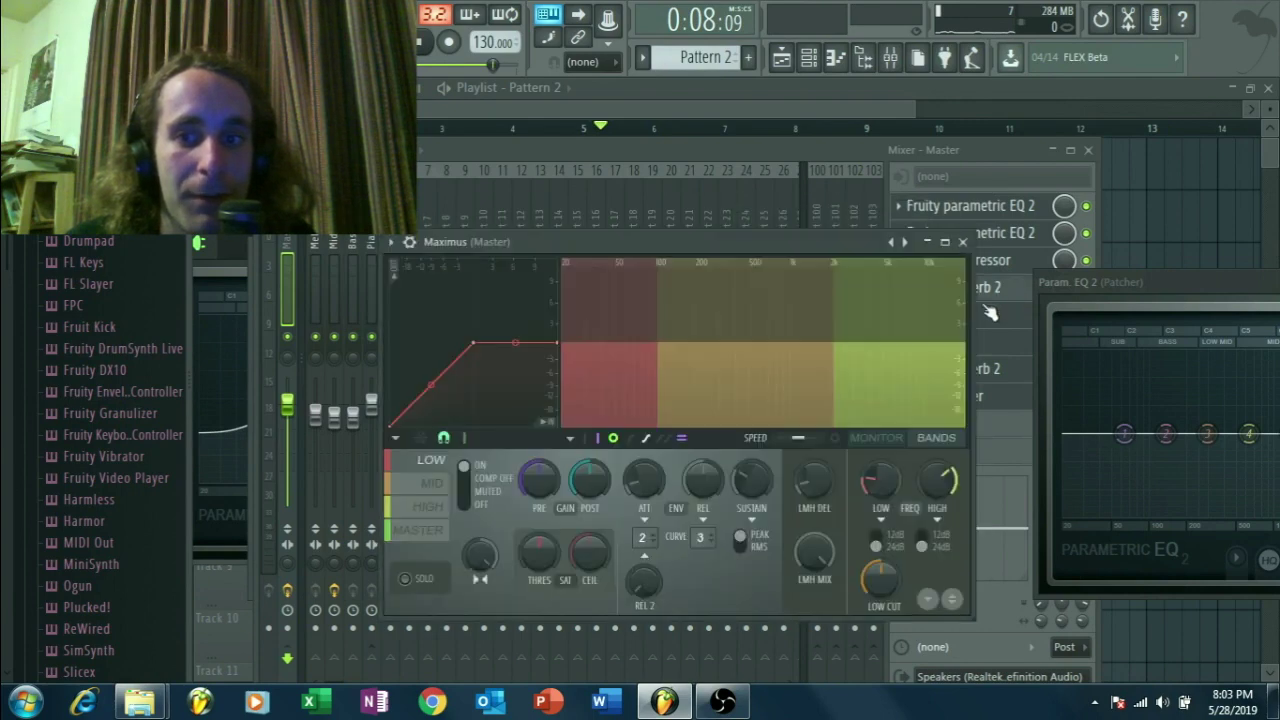
click(1000, 306)
click(998, 306)
click(993, 292)
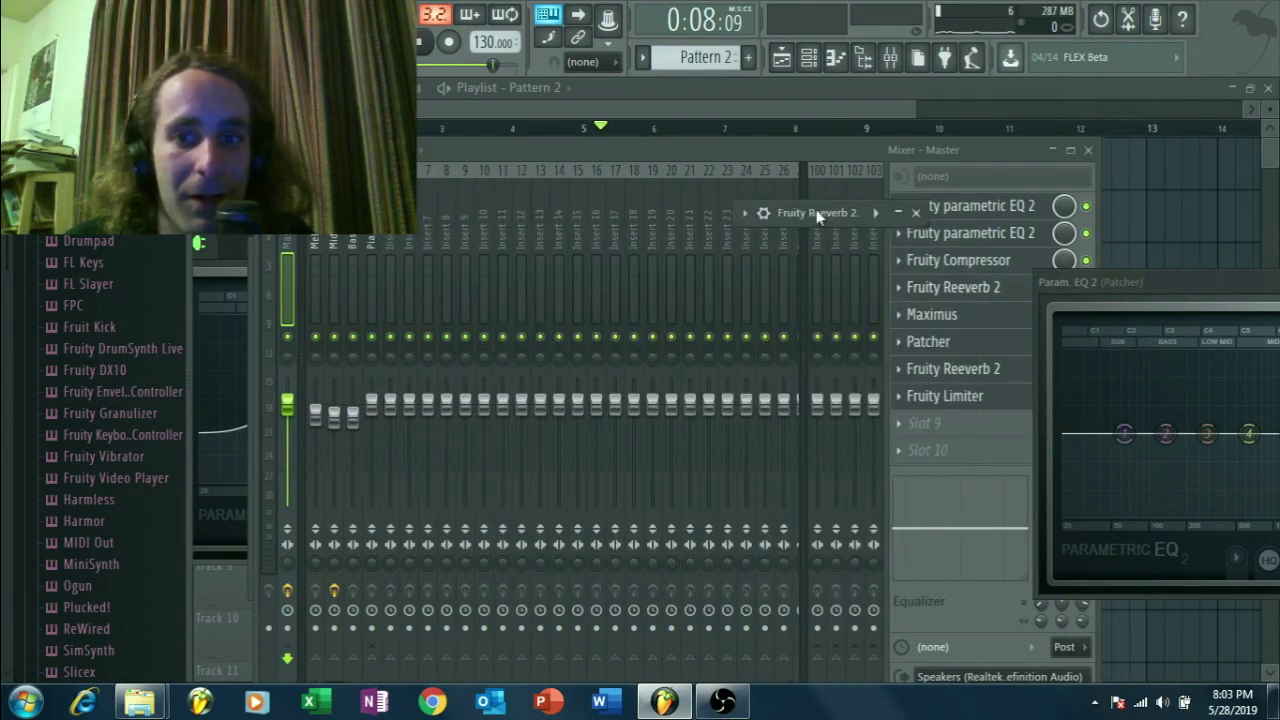
drag(828, 212, 626, 211)
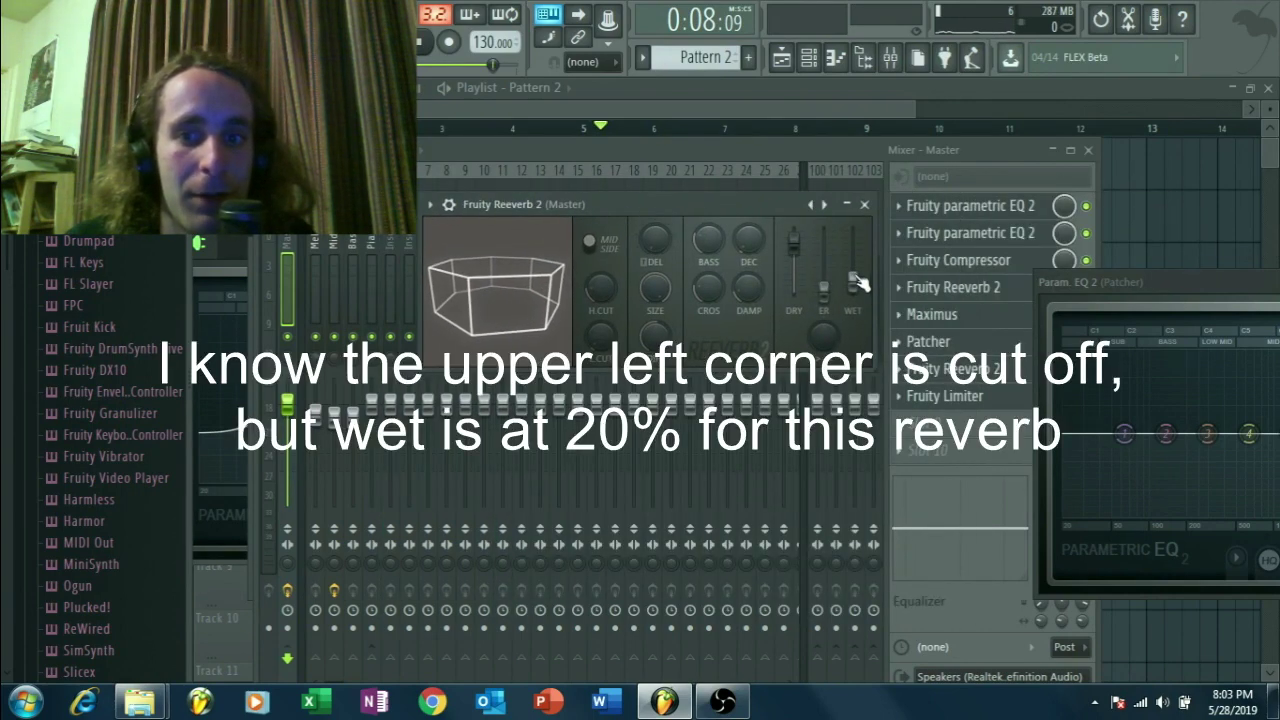
- Set the Patcher window aside, open Maximus on the Master track and reposition its window clear of the effect slots
click(975, 338)
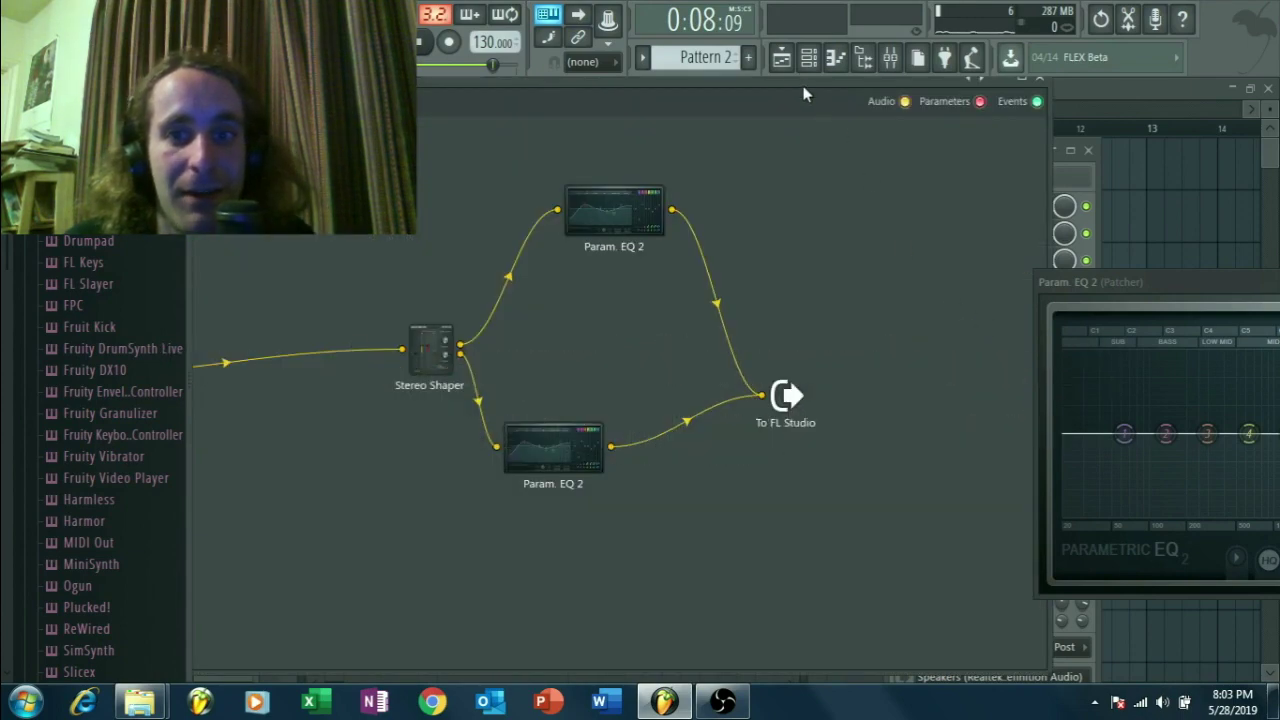
drag(804, 84, 530, 594)
click(943, 318)
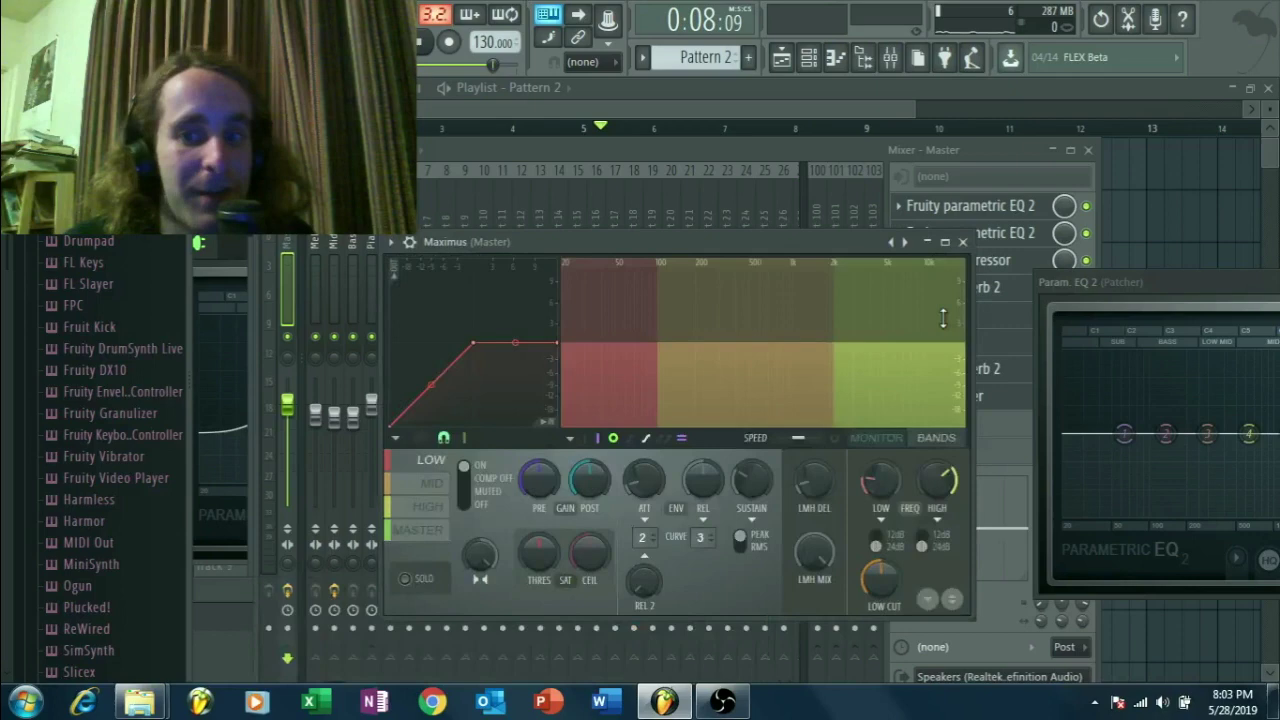
click(1005, 323)
click(1005, 323)
drag(795, 245, 608, 231)
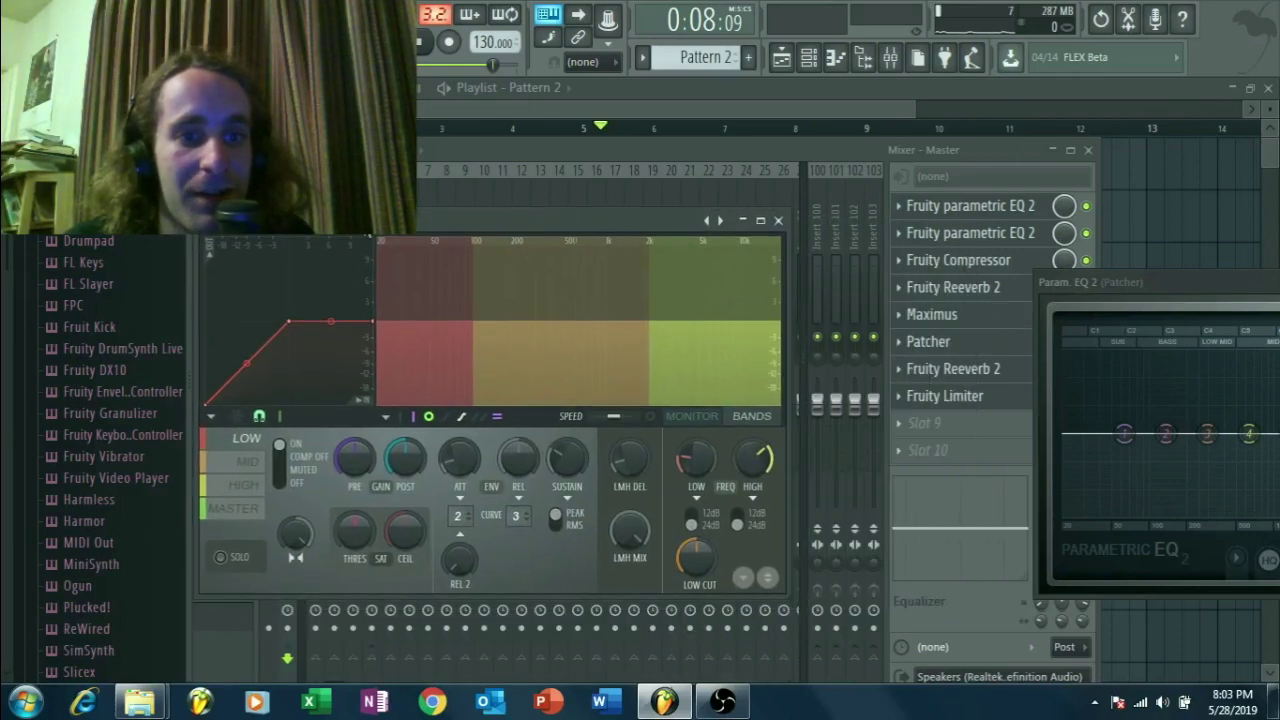
drag(295, 221, 391, 215)
- Load the Default preset in Maximus
click(306, 215)
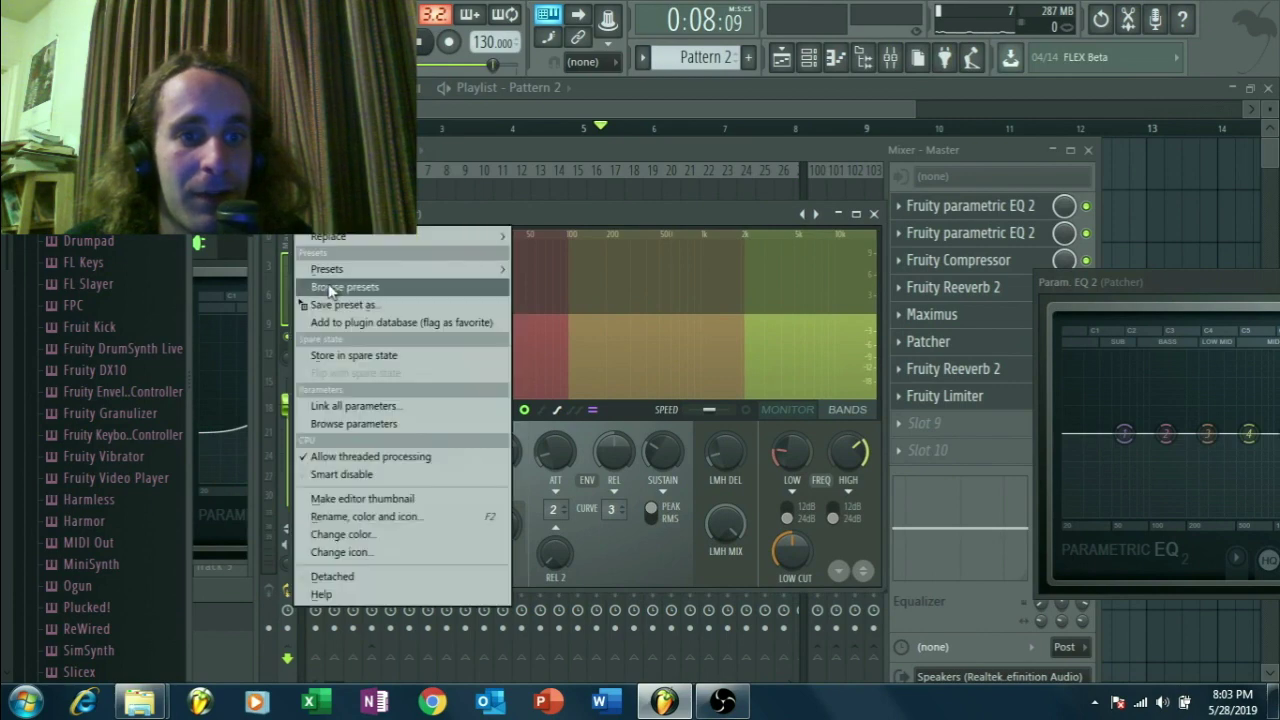
mouse_move(330, 272)
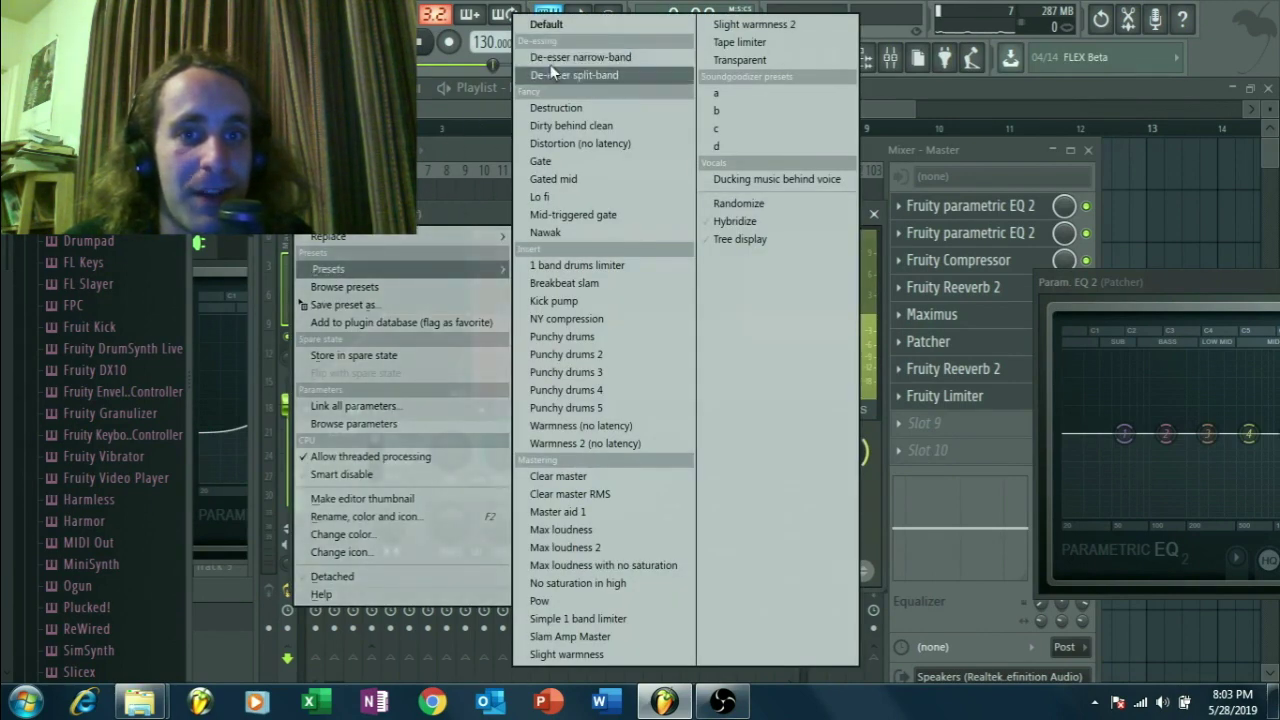
click(478, 209)
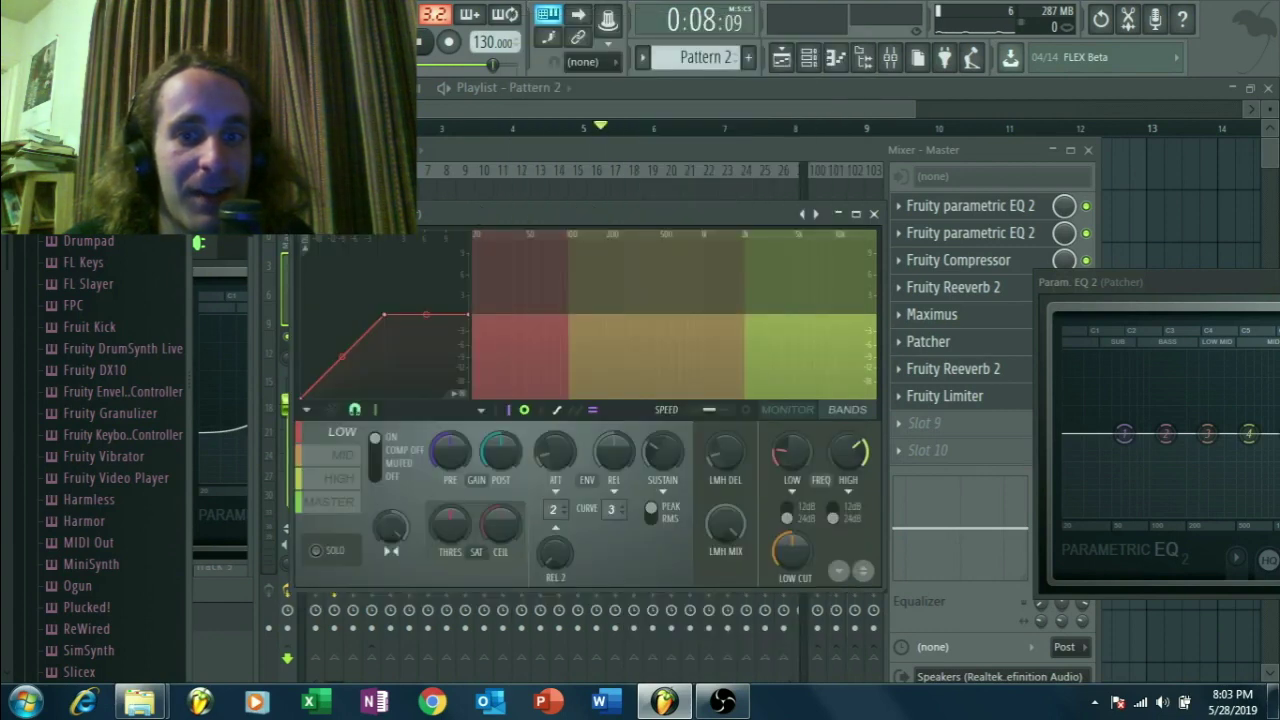
click(306, 214)
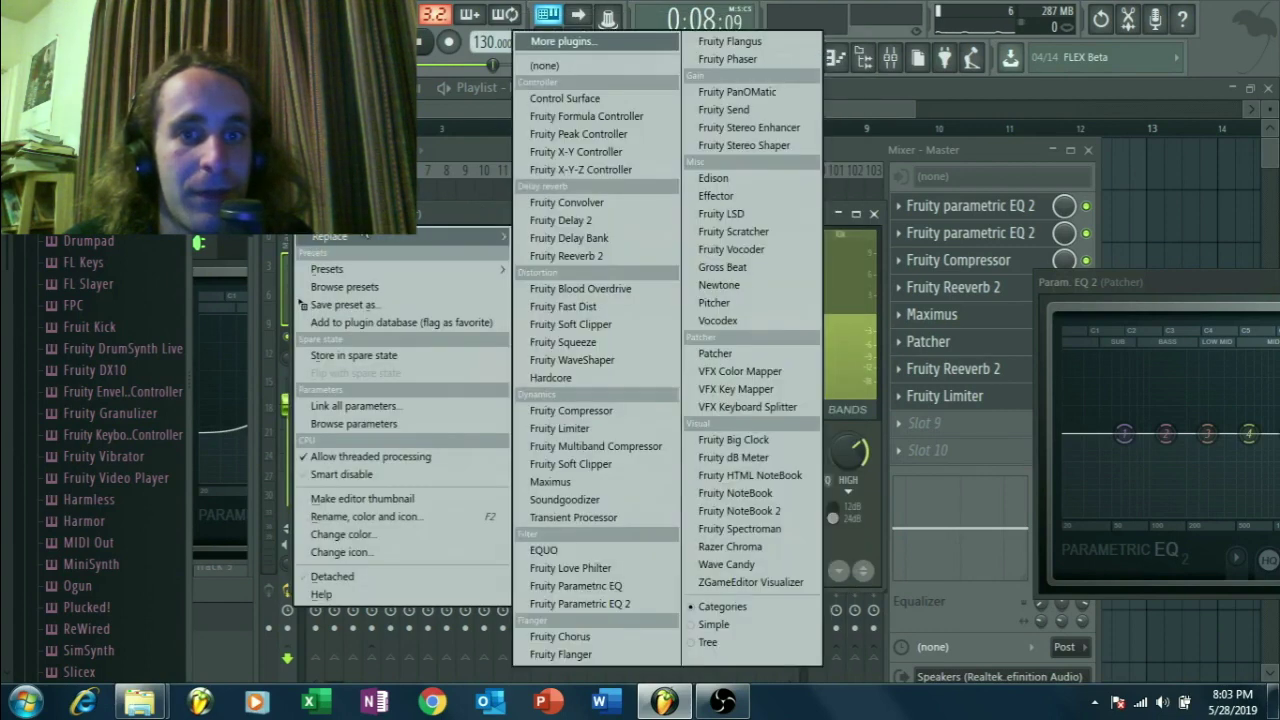
mouse_move(415, 262)
click(574, 45)
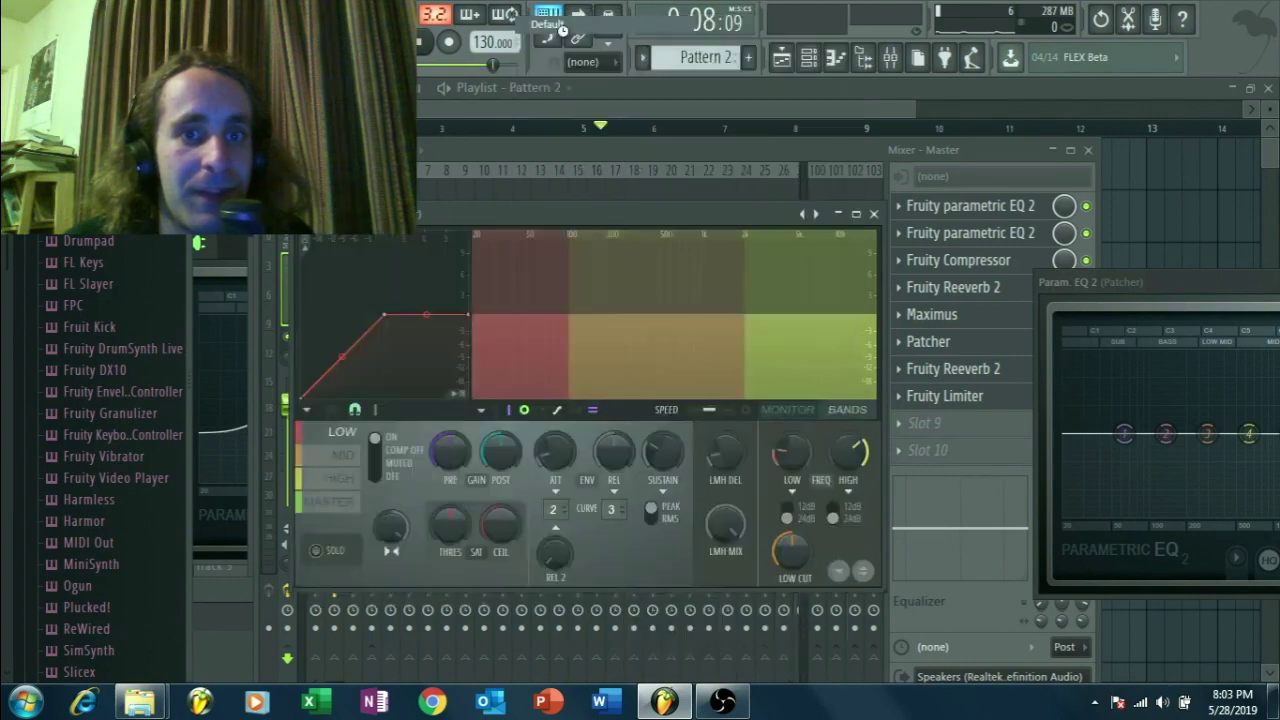
- Set the Maximus low band crossover to about 100 Hz and the high band crossover to about 2 kHz
click(847, 410)
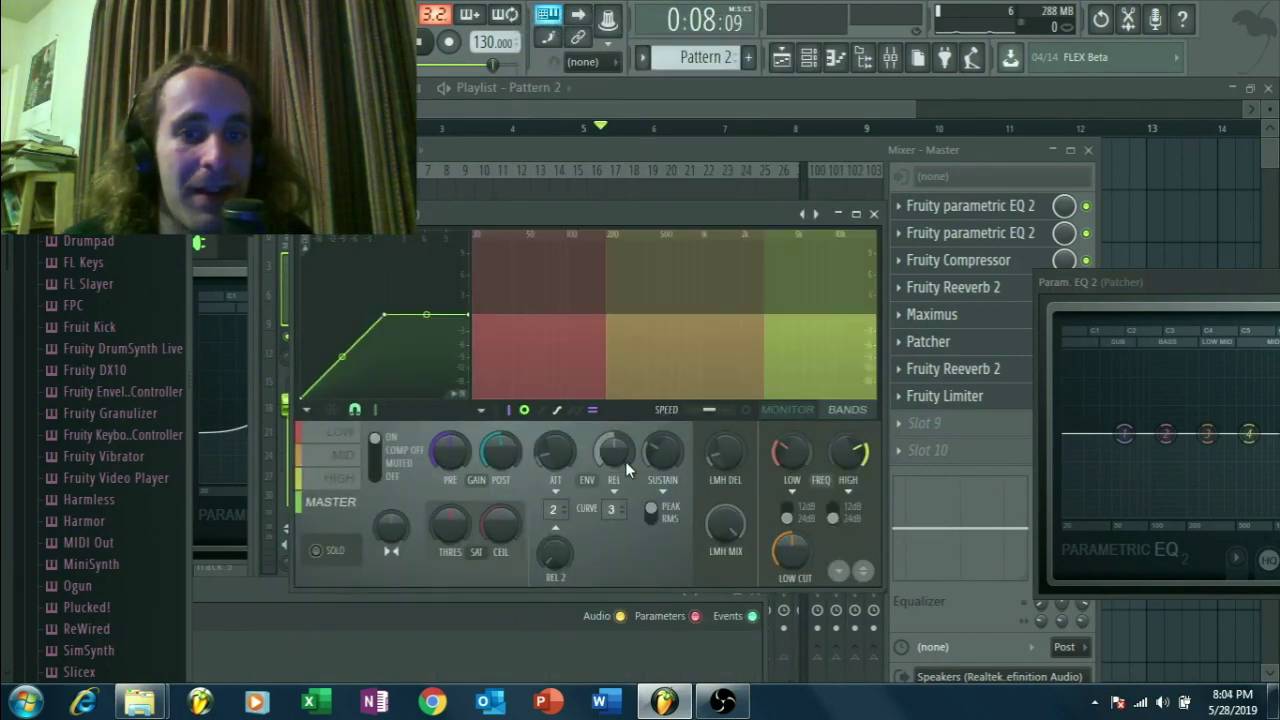
click(343, 432)
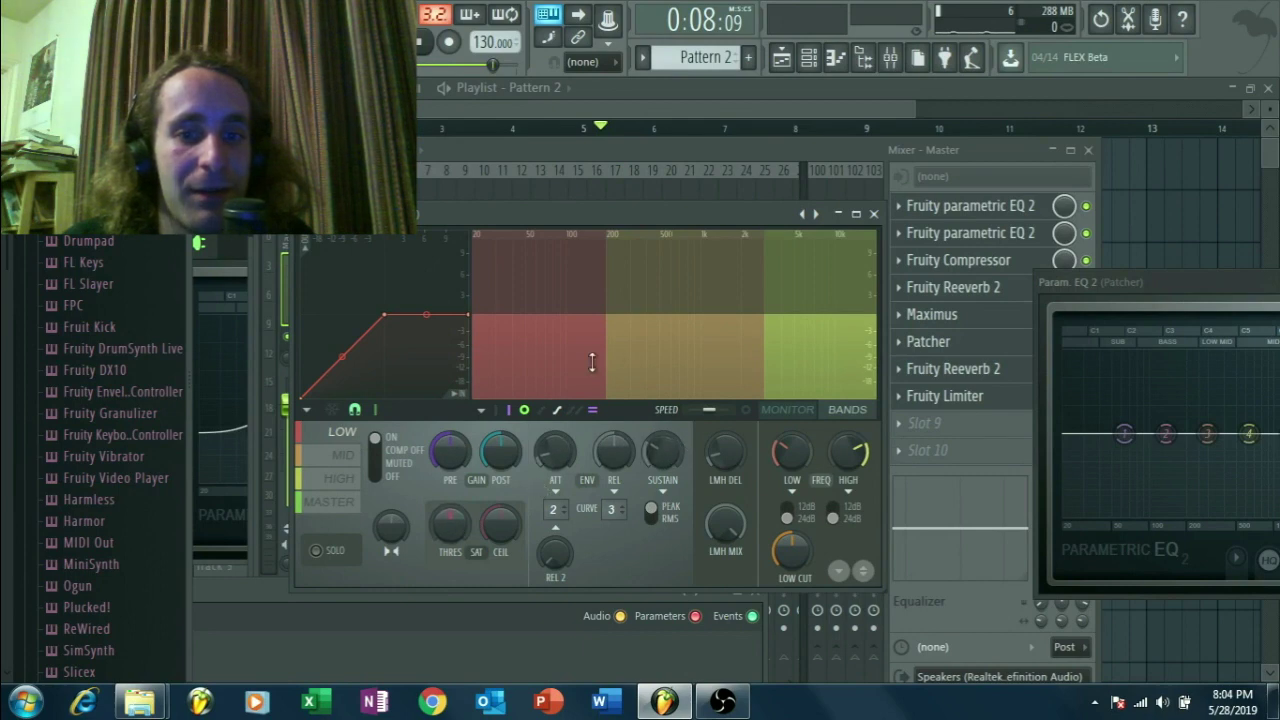
drag(601, 361, 567, 361)
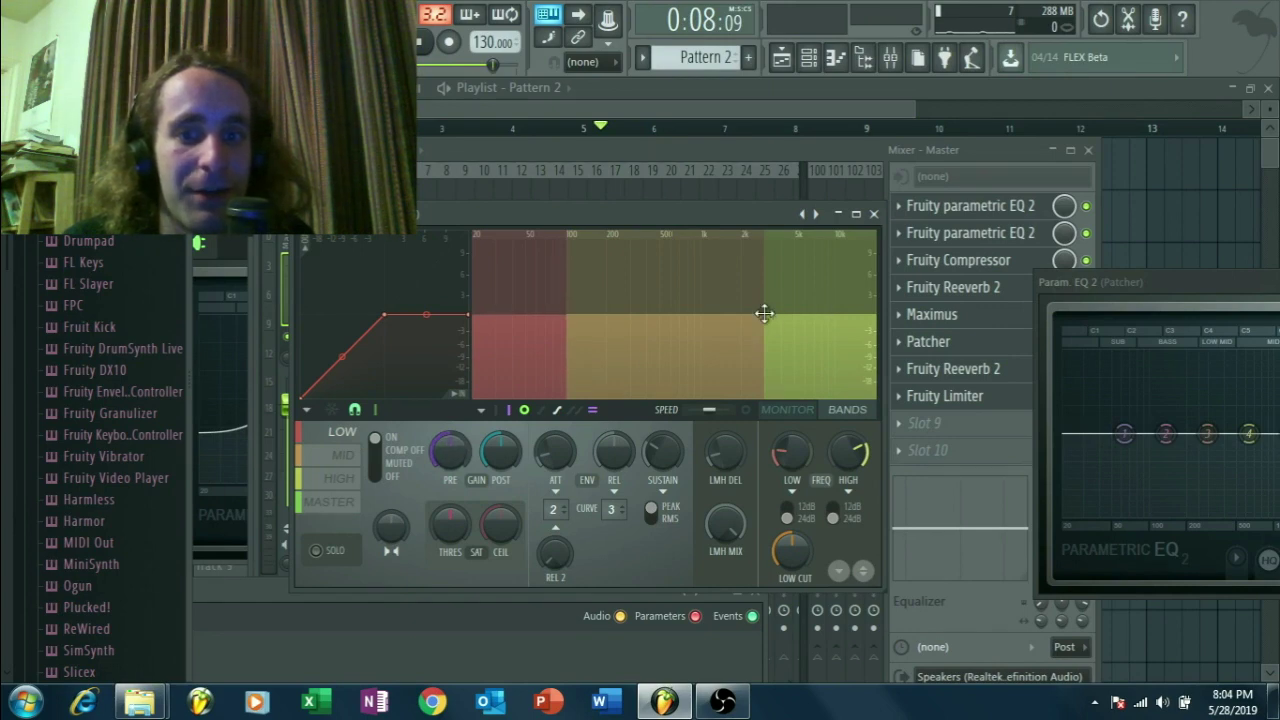
drag(766, 340, 745, 340)
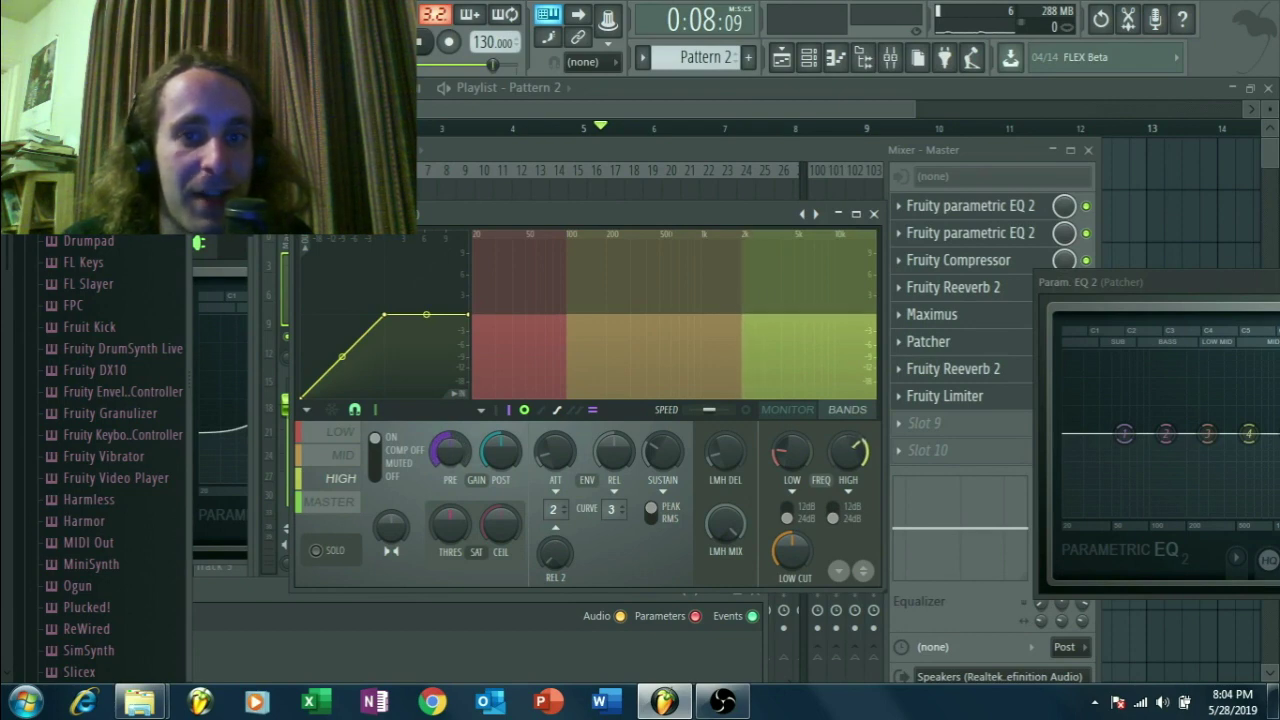
- Turn on solo in Maximus and play the pattern to listen to the low, mid and high bands in turn
click(334, 553)
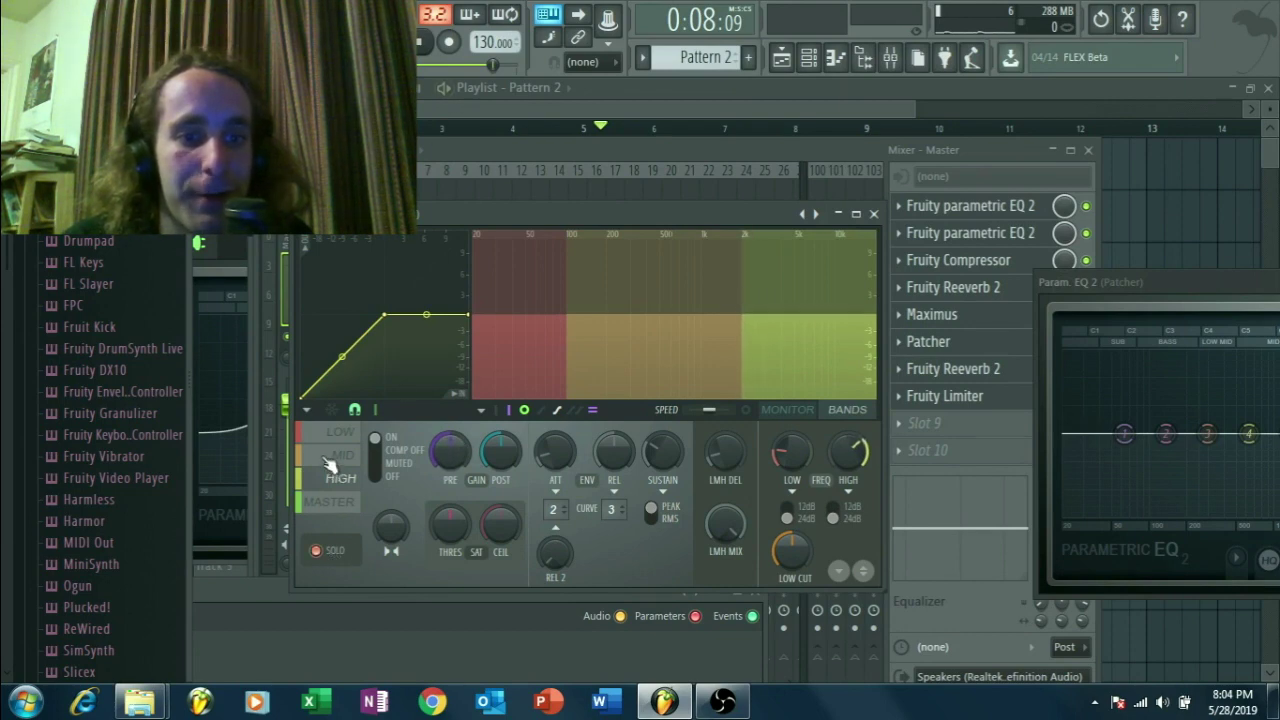
click(340, 440)
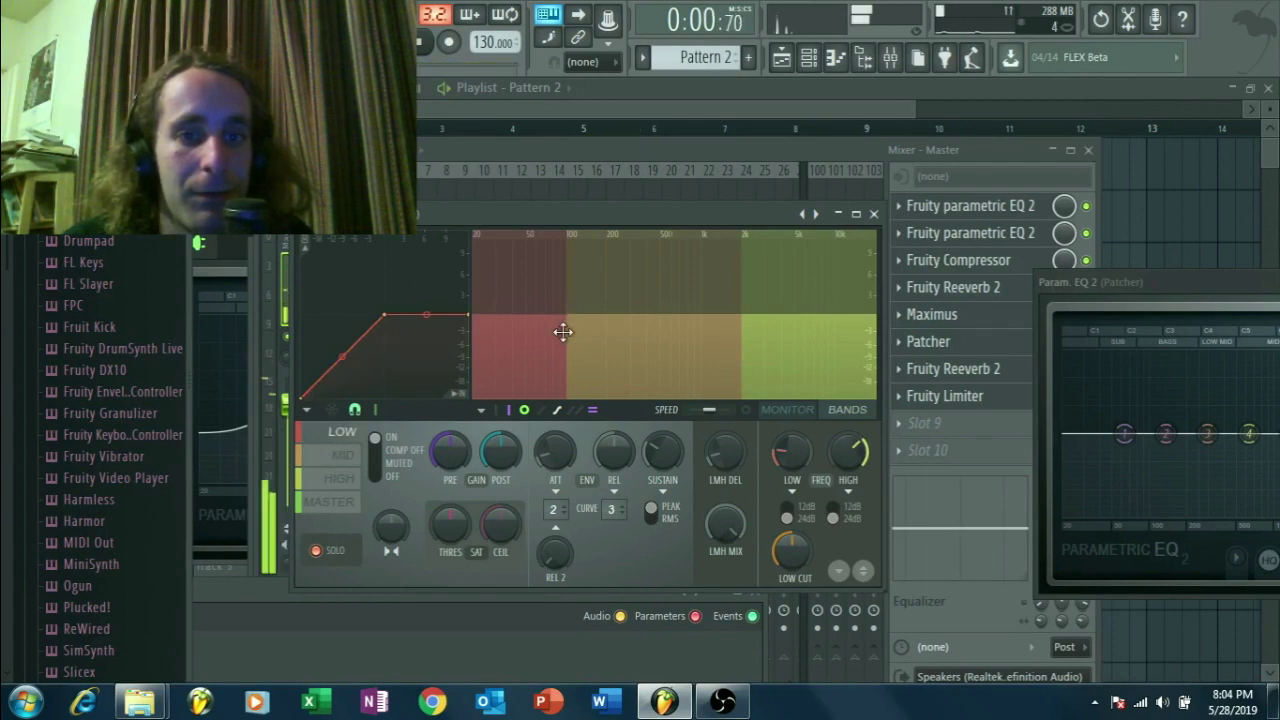
mouse_move(566, 300)
mouse_down()
mouse_move(602, 300)
mouse_move(567, 300)
mouse_up()
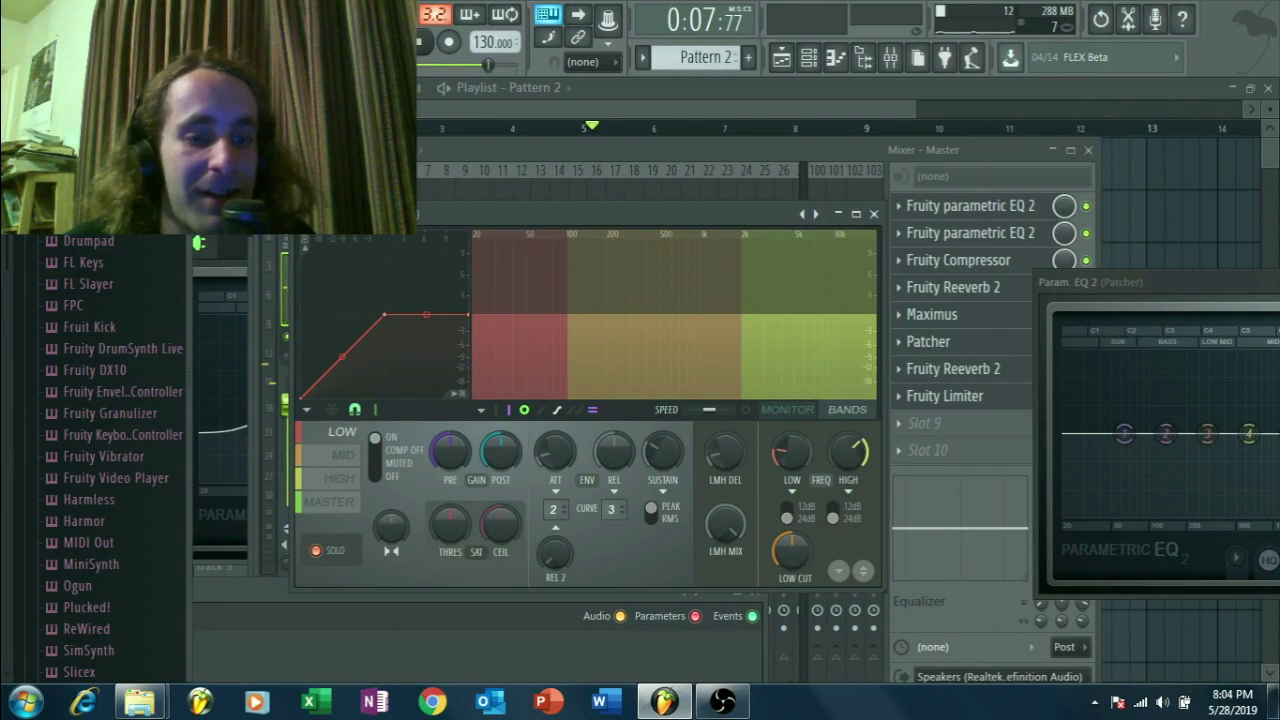
click(610, 261)
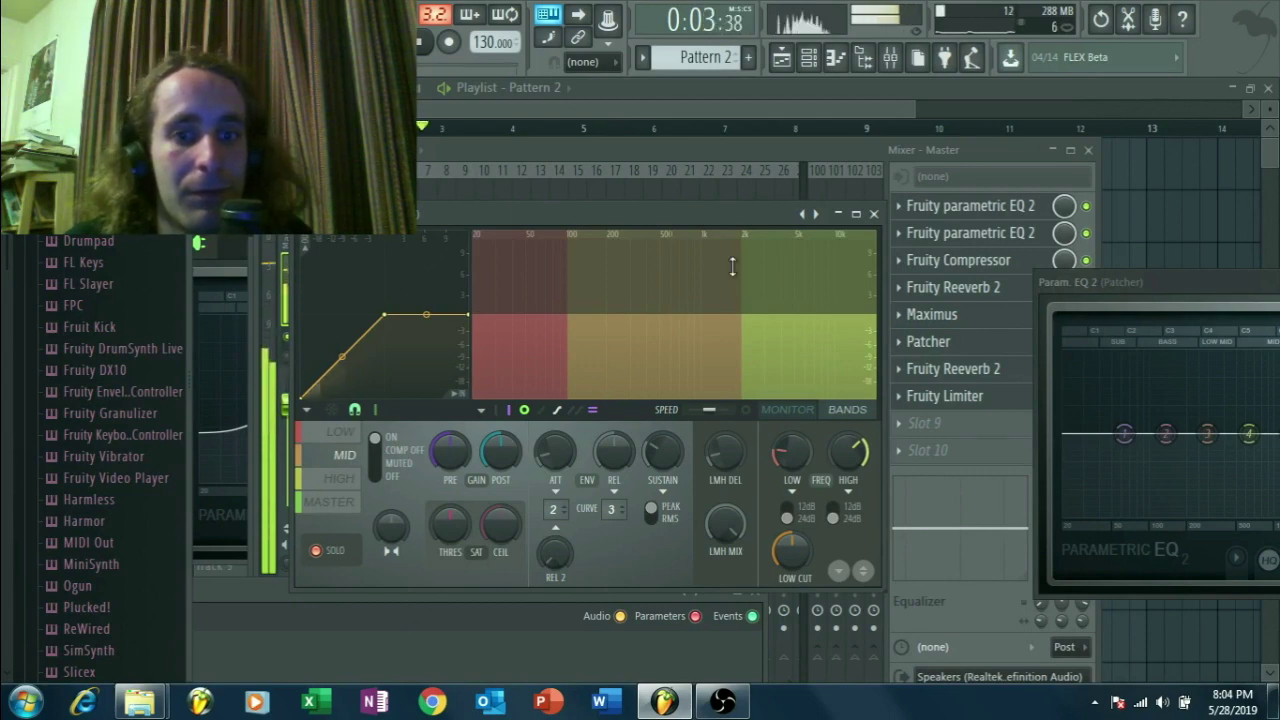
click(797, 266)
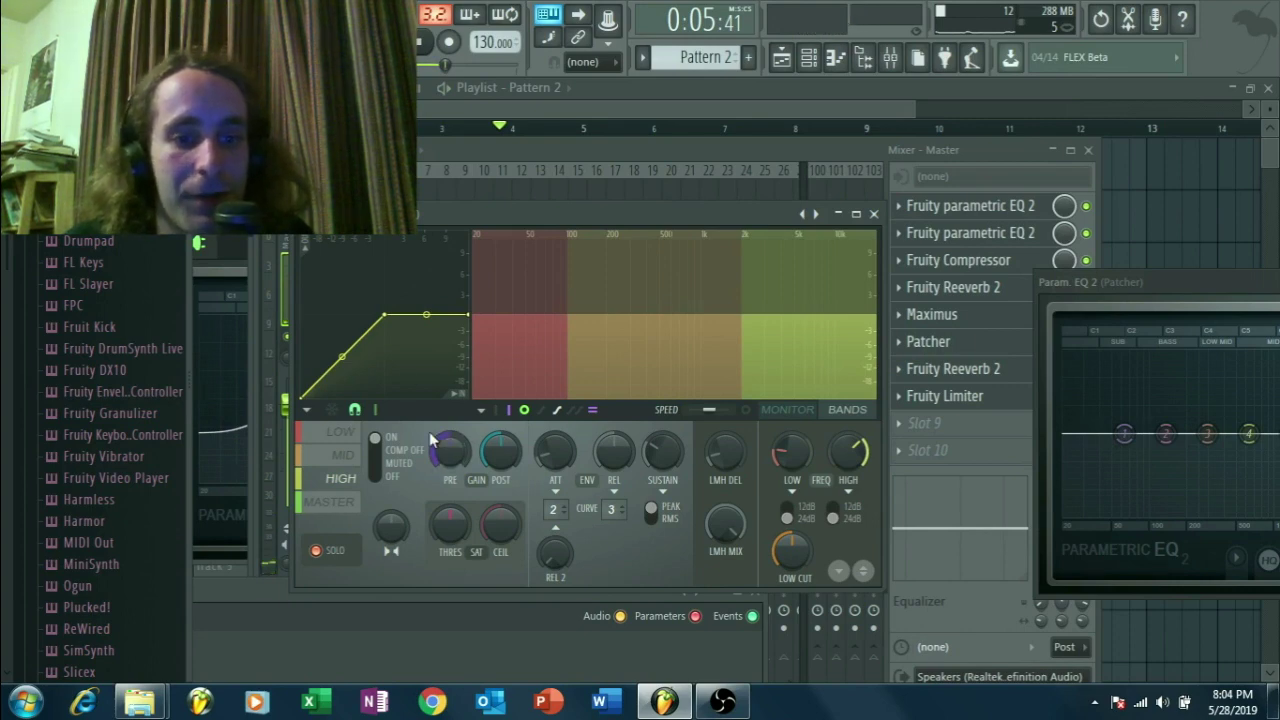
- Go through the mid, low and high bands of Maximus to compare their stereo separation settings
click(342, 455)
click(342, 432)
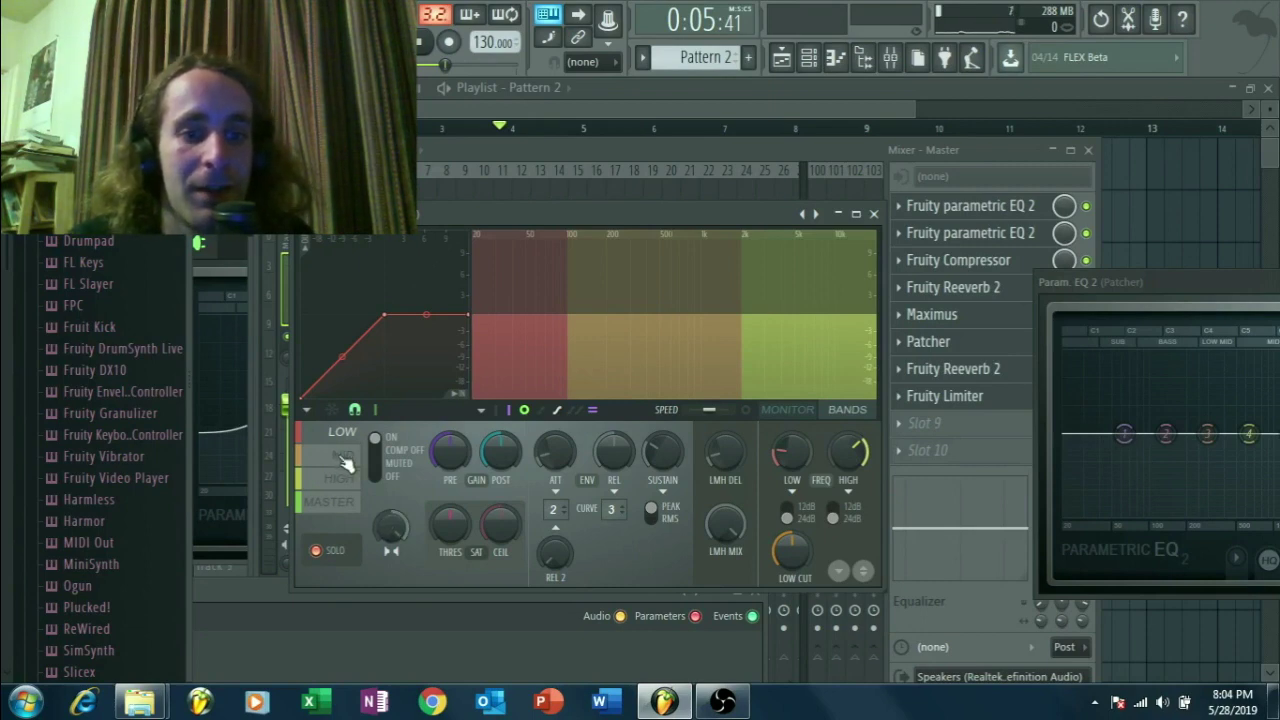
click(343, 455)
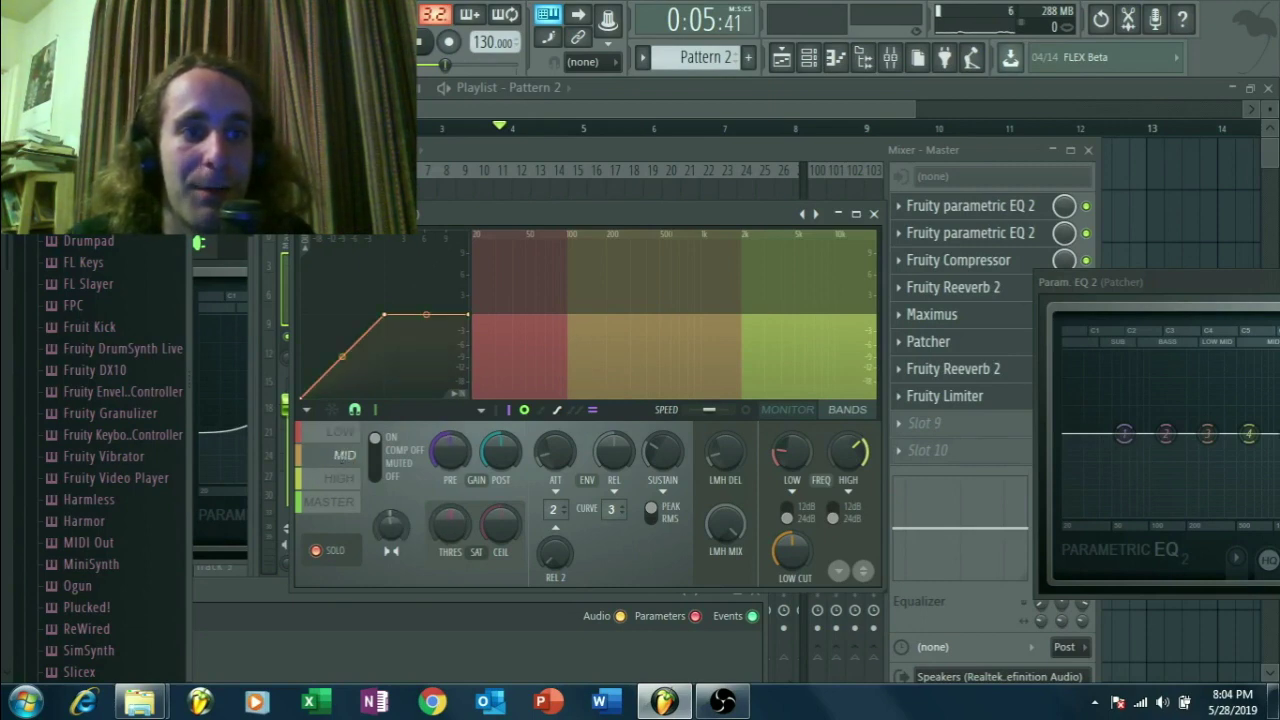
click(347, 479)
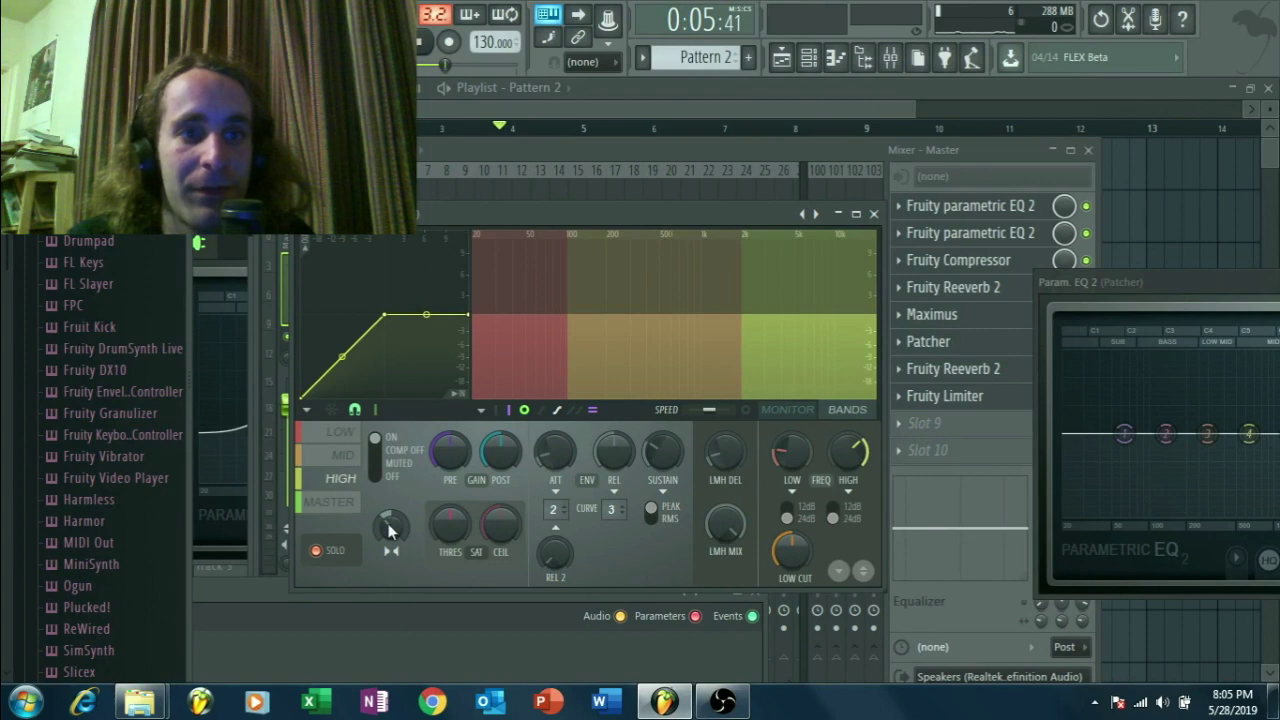
- Bring the Patcher routing map into view and open its Stereo Shaper to examine the mixer matrix
click(966, 349)
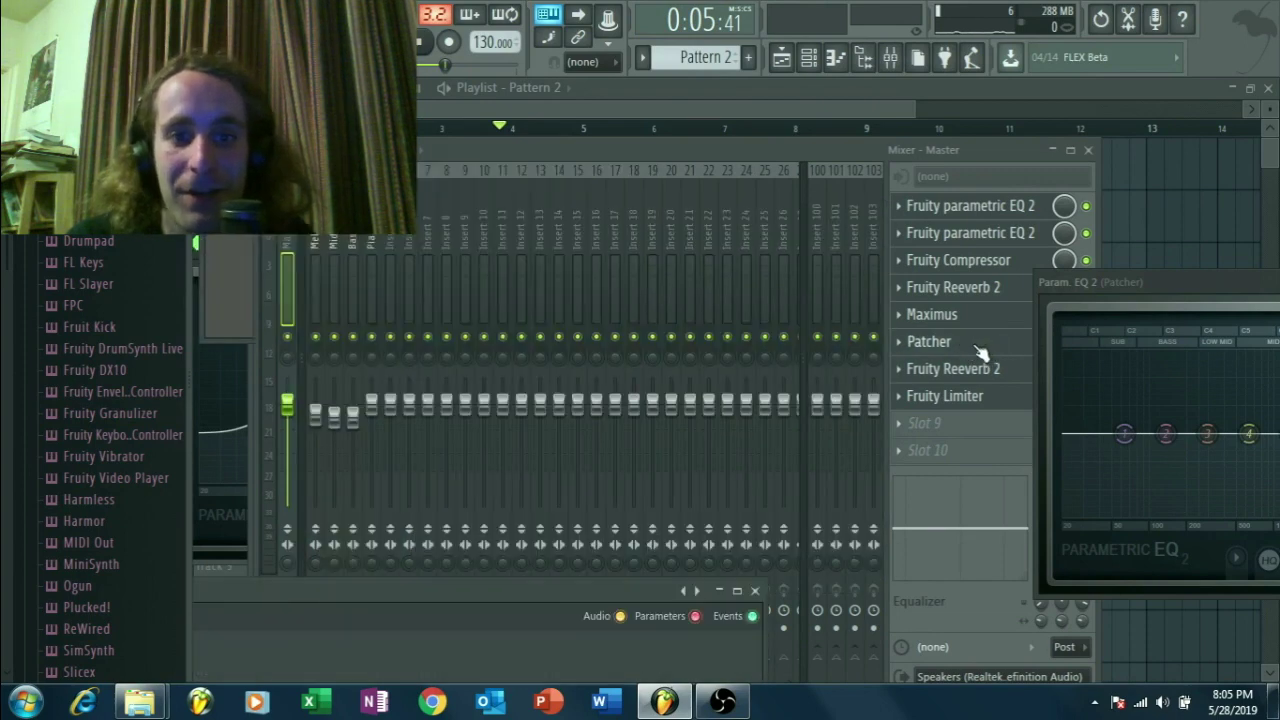
drag(604, 591, 954, 91)
drag(508, 104, 597, 113)
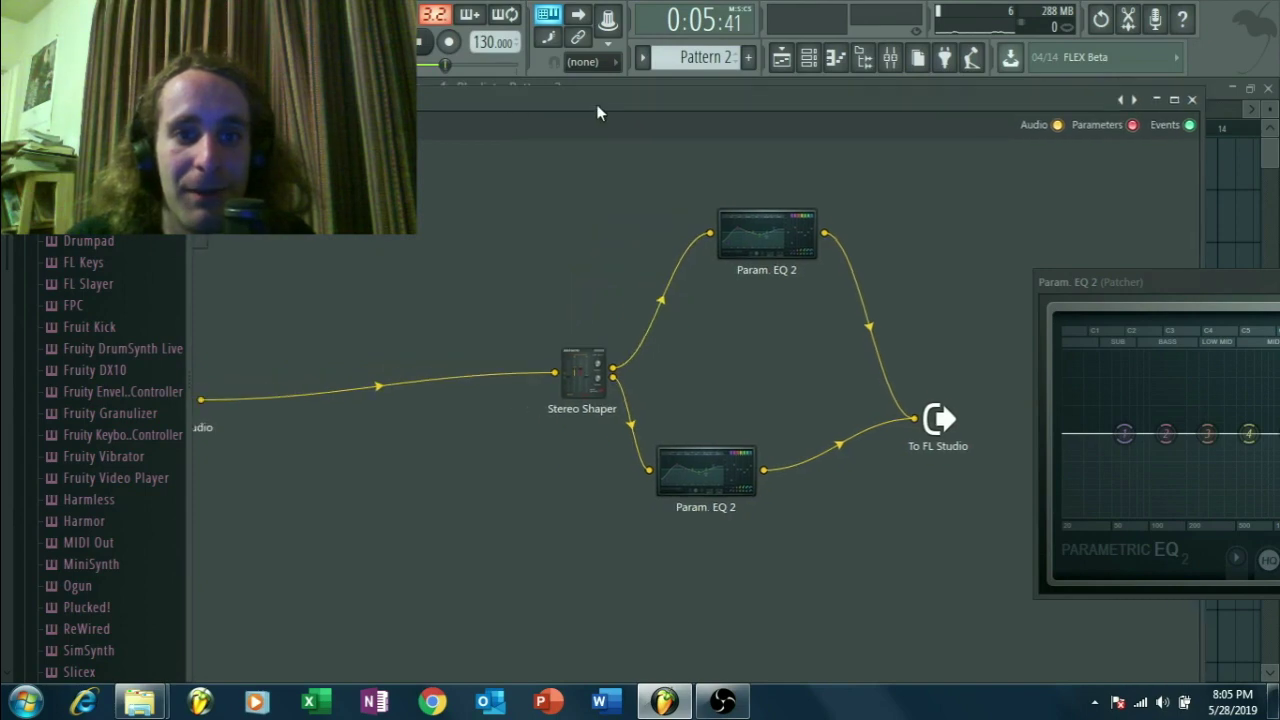
click(590, 375)
drag(436, 436, 580, 404)
drag(481, 97, 599, 97)
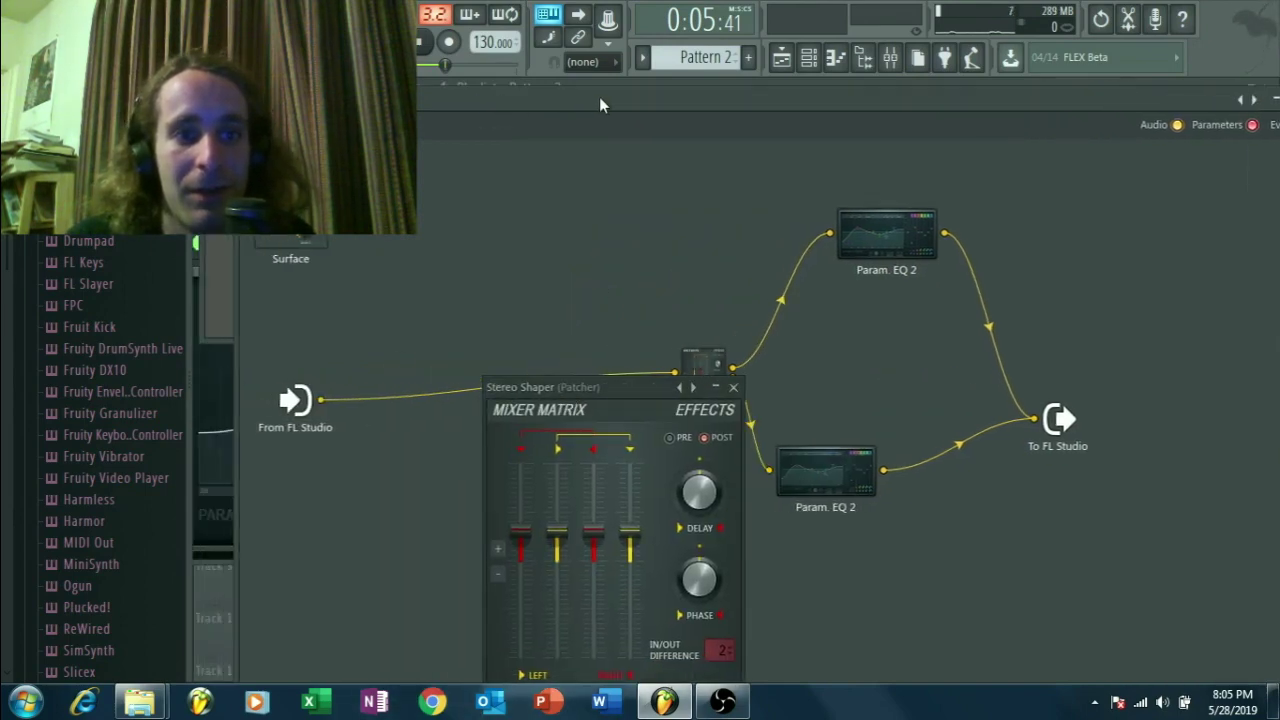
- Add another Fruity Stereo Shaper to the Patcher map and load its Mid - aSide splitter mixing preset
right_click(475, 329)
mouse_move(489, 362)
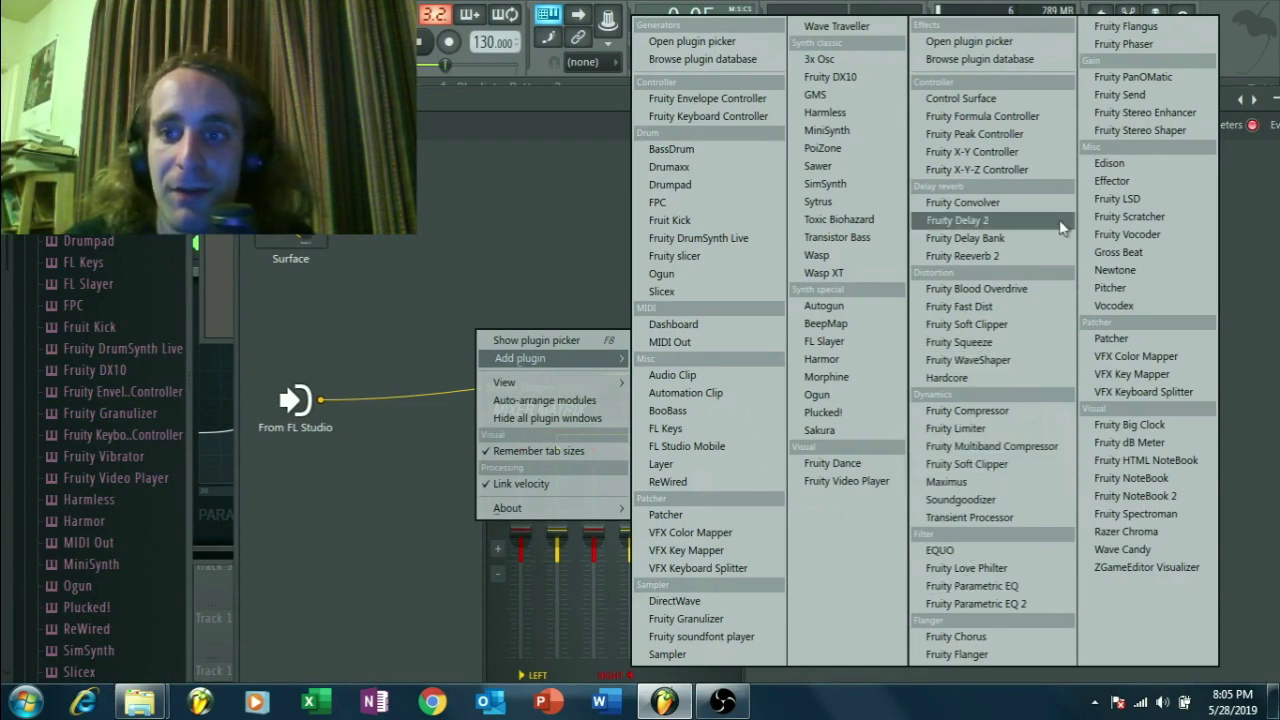
click(1163, 129)
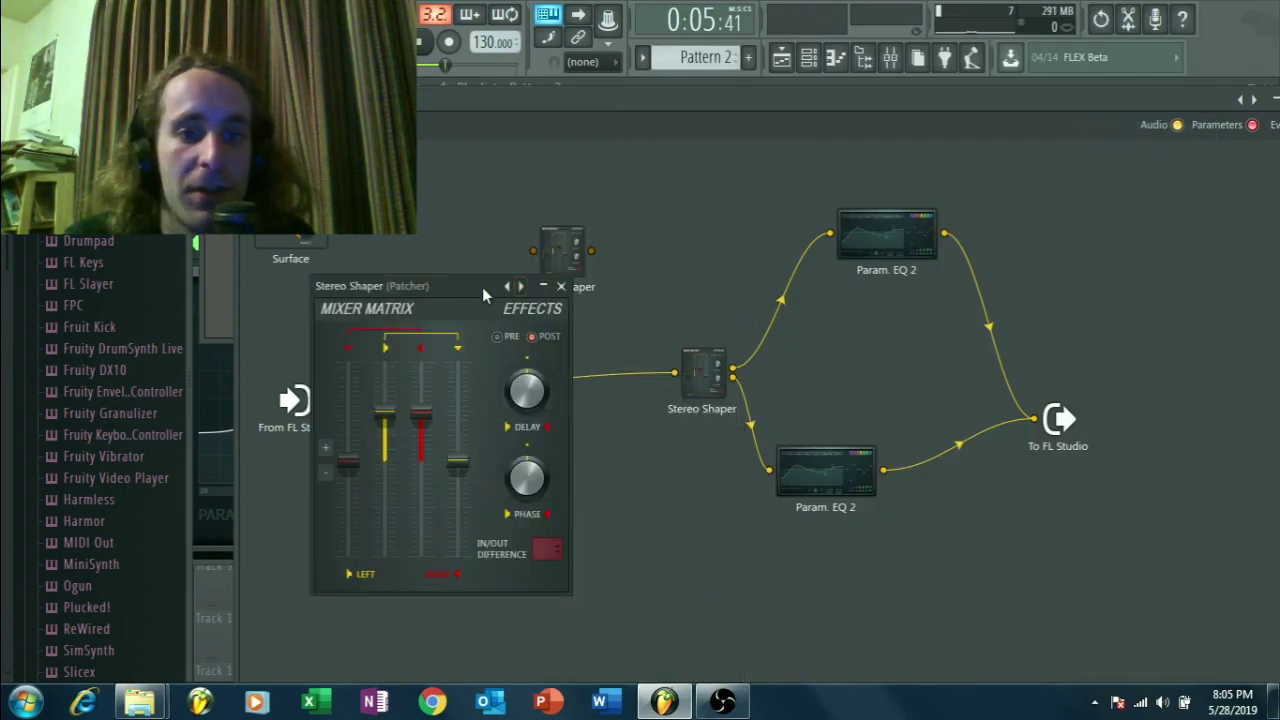
click(513, 287)
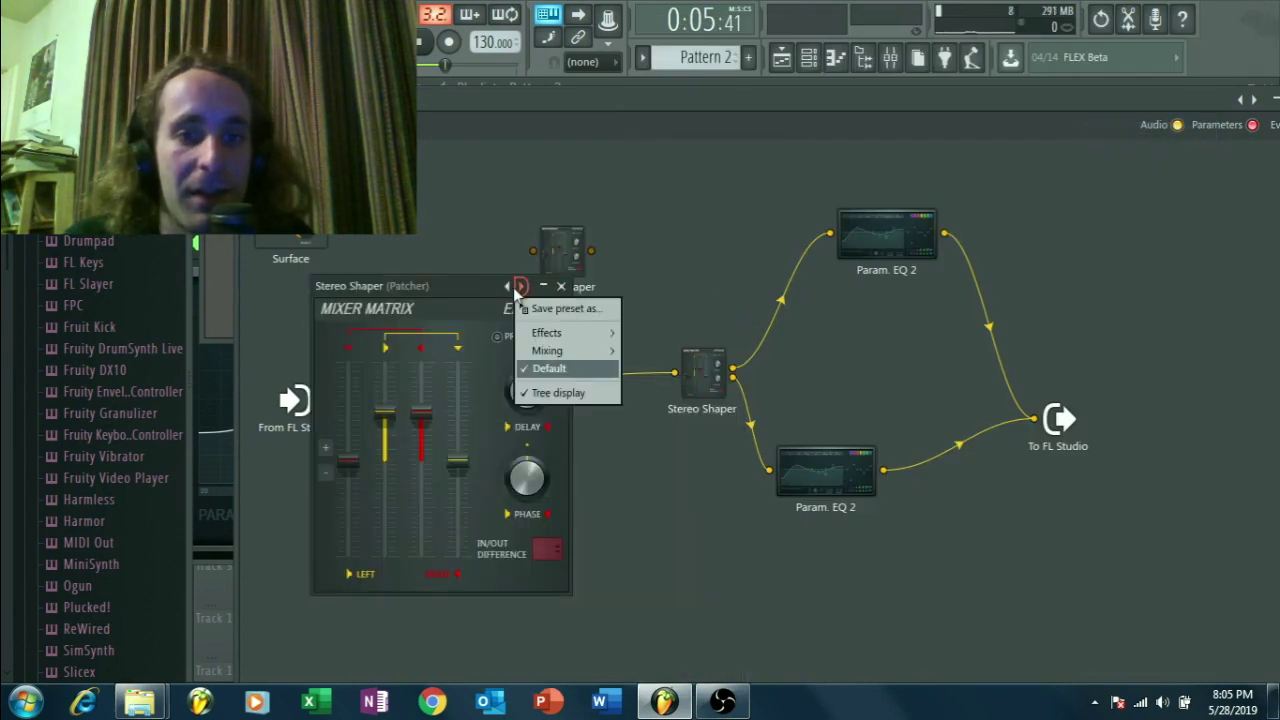
mouse_move(538, 338)
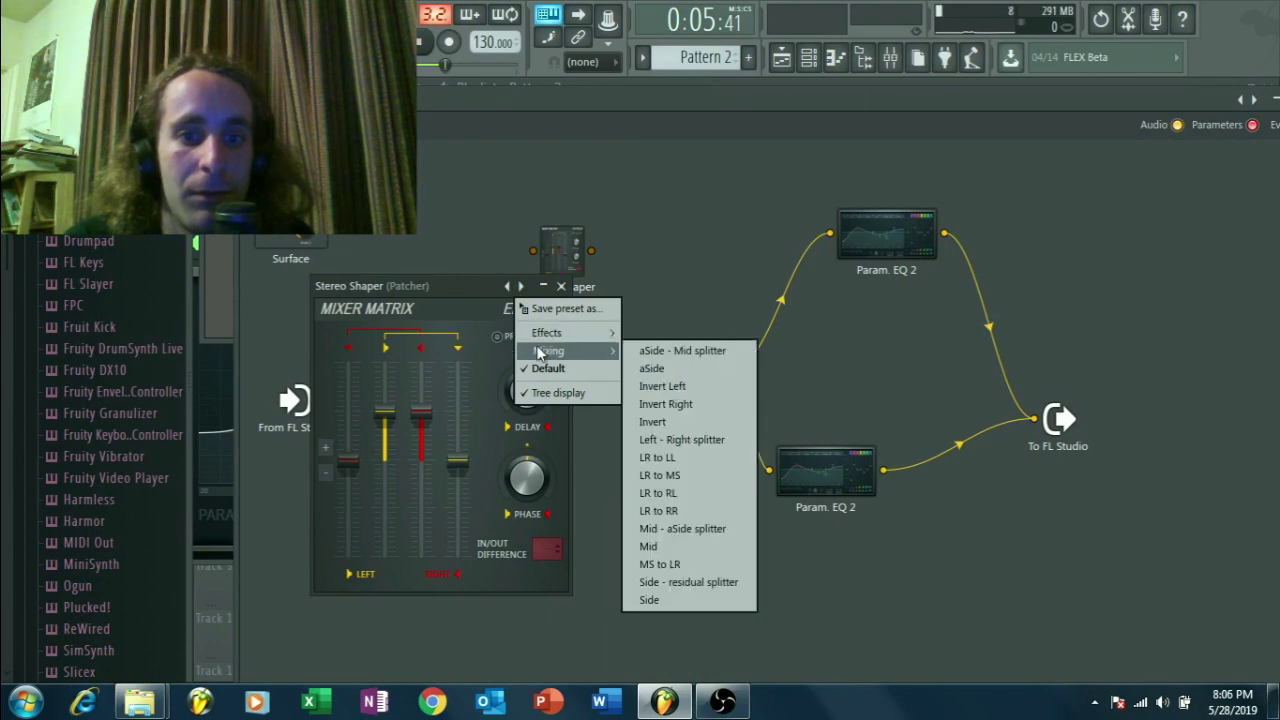
click(658, 529)
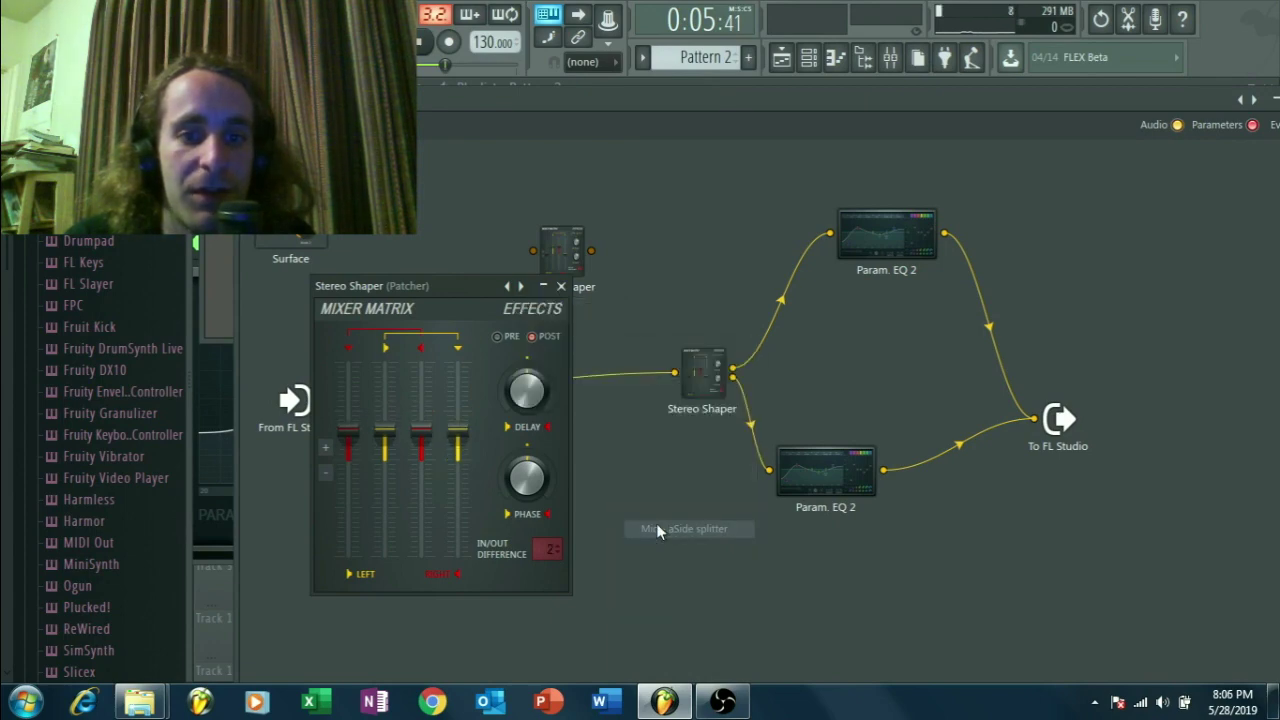
- Activate an additional send output on the new Stereo Shaper and move it just above the existing one in the Patcher map
right_click(563, 266)
mouse_move(597, 375)
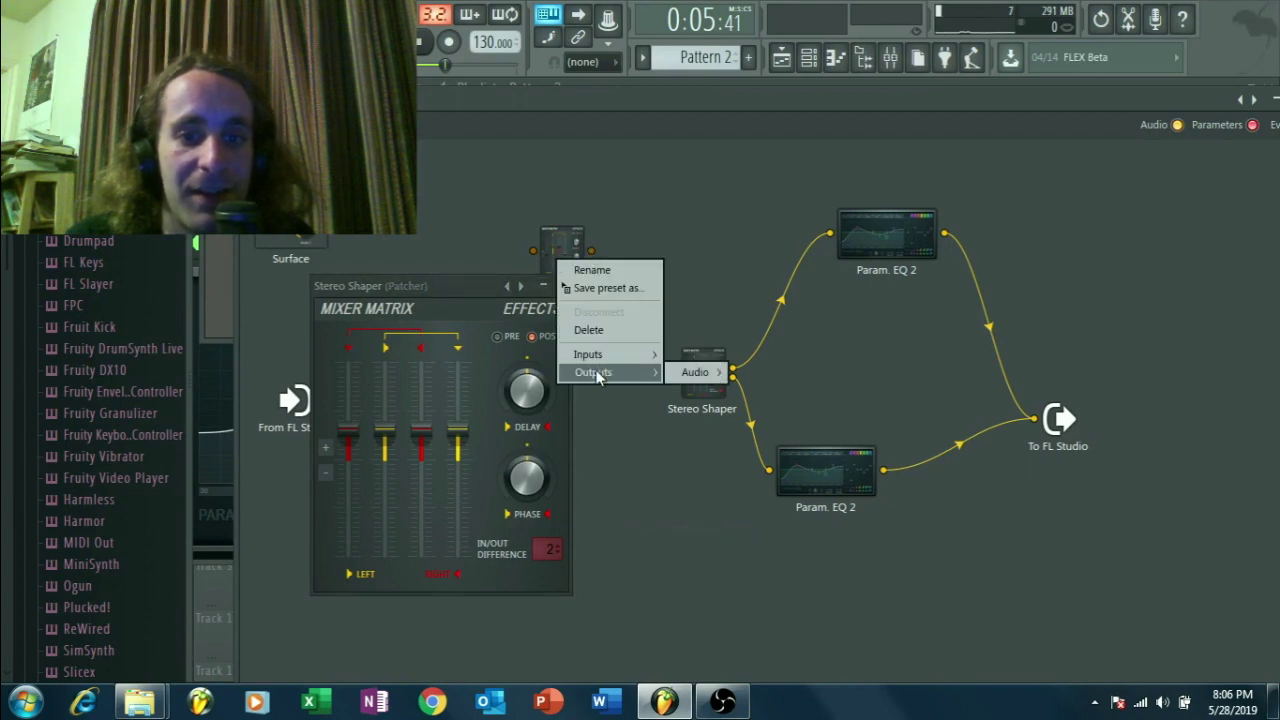
mouse_move(675, 375)
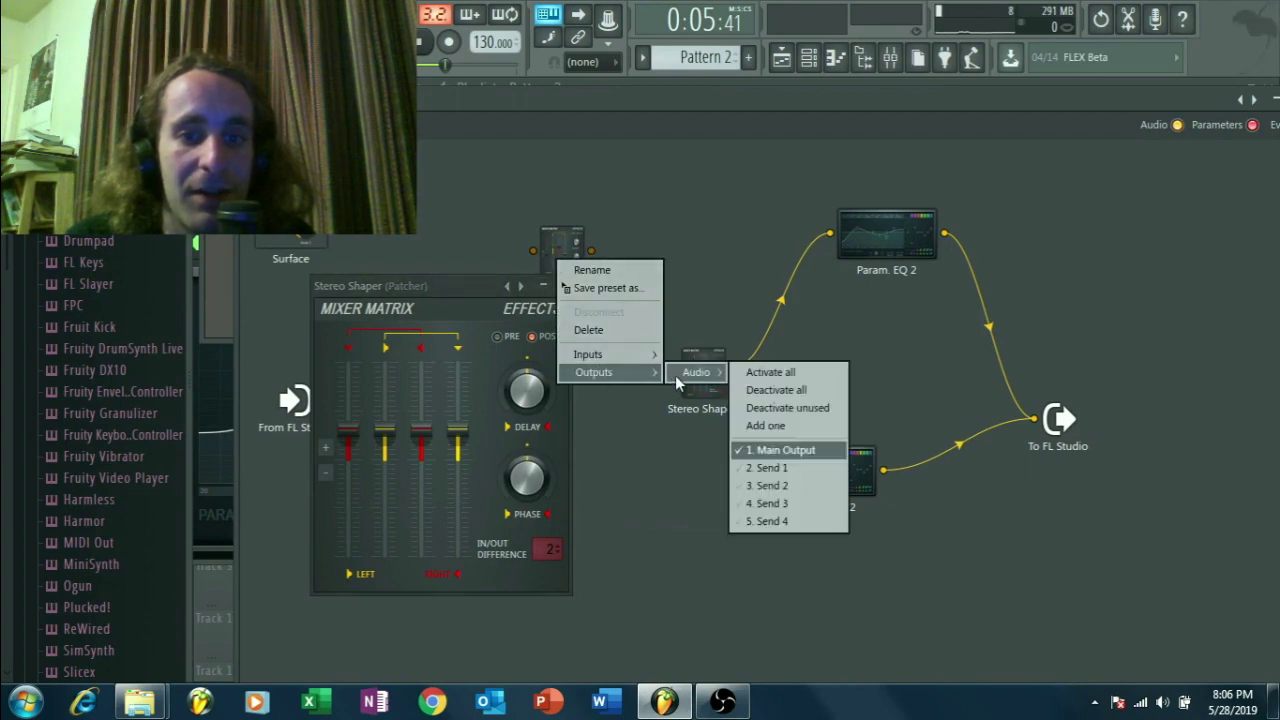
click(765, 487)
drag(591, 263, 705, 303)
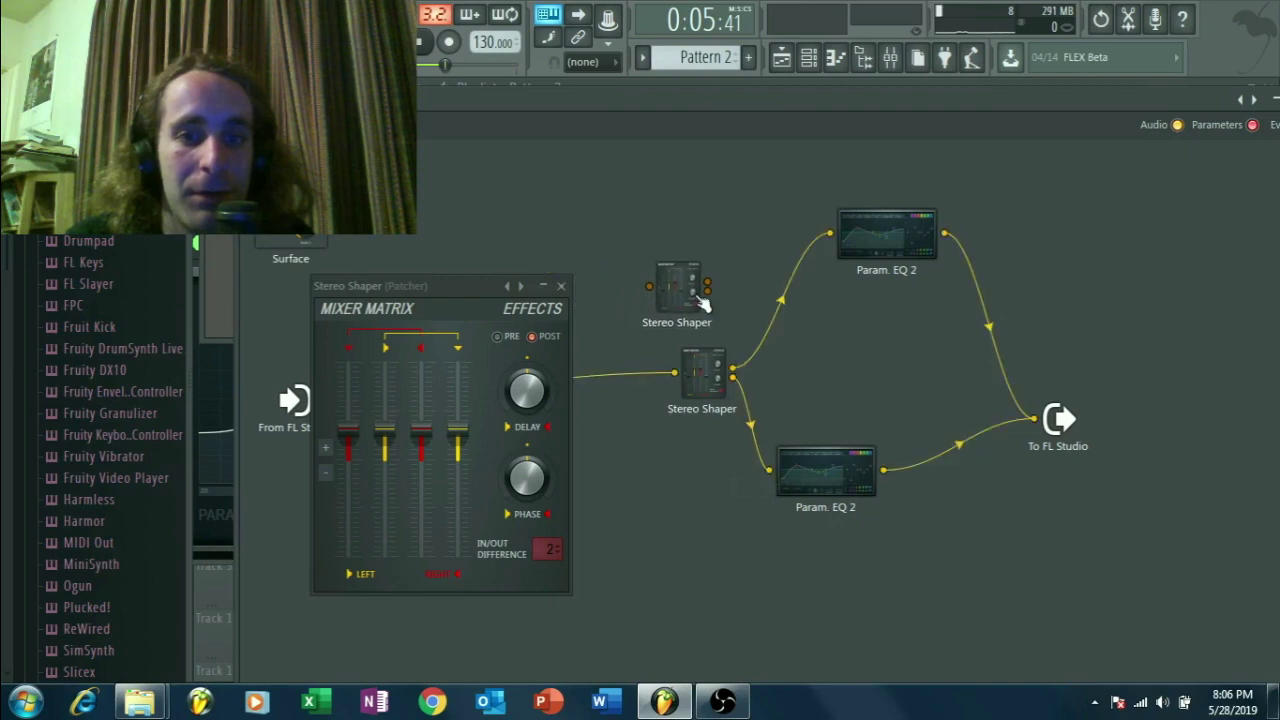
- Disconnect the old Stereo Shaper, set it aside, and route From FL Studio through the new one to both Param. EQ 2 modules
right_click(716, 376)
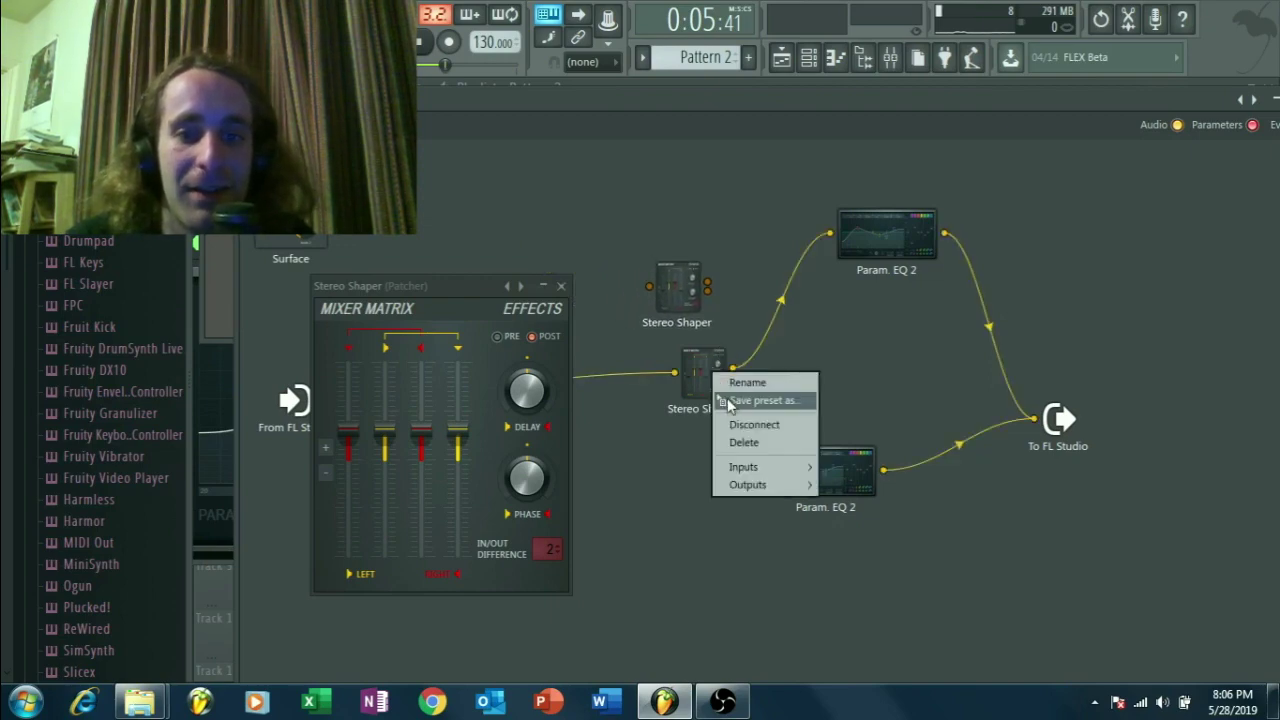
click(752, 424)
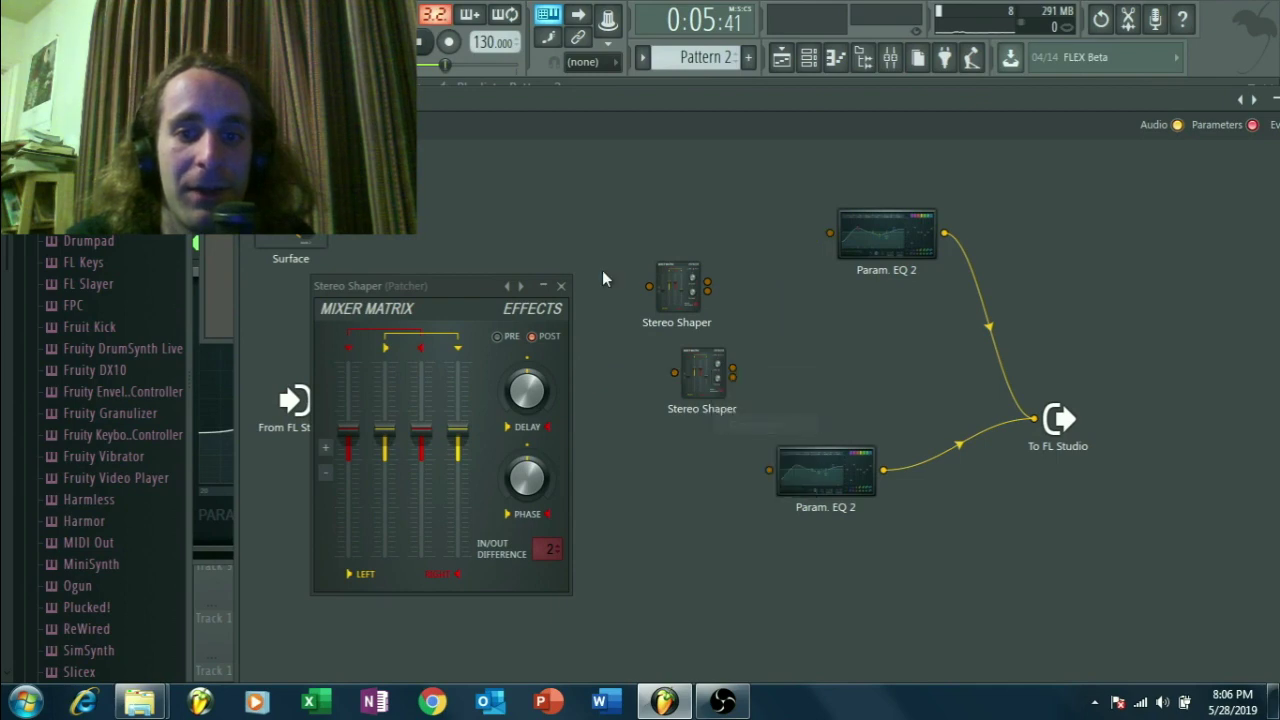
drag(421, 296, 191, 488)
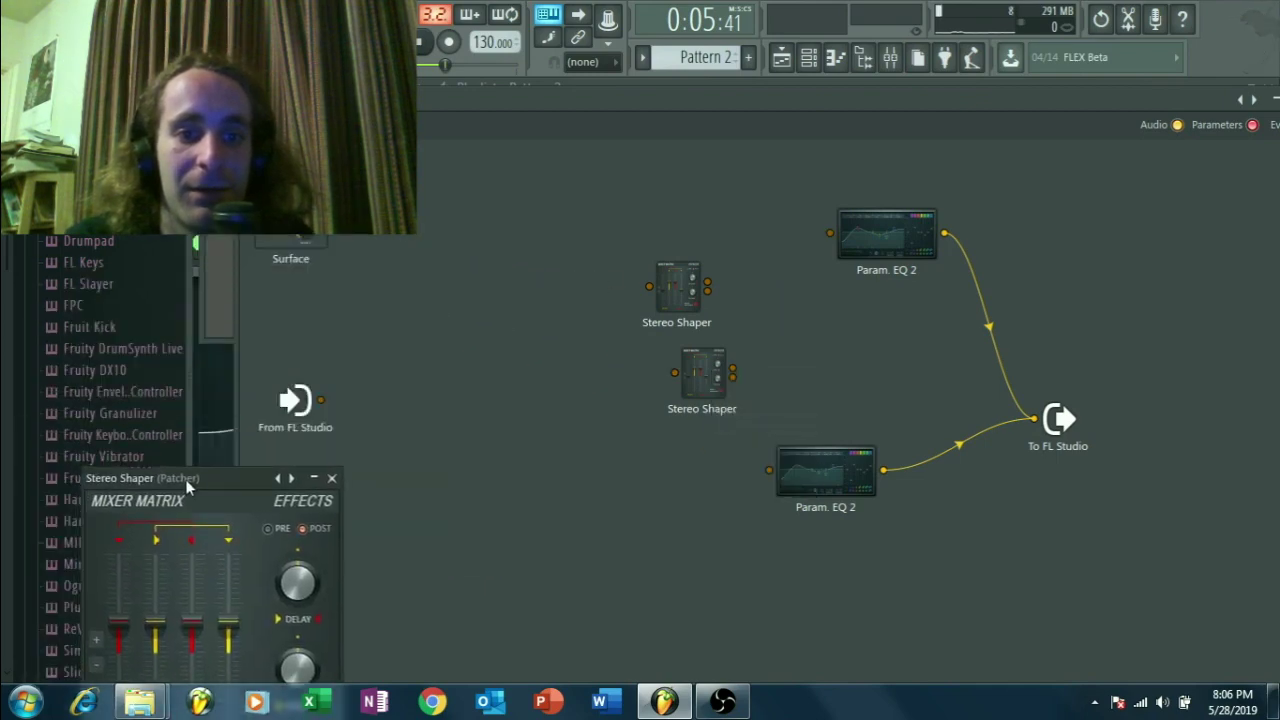
drag(318, 400, 829, 233)
drag(705, 378, 468, 213)
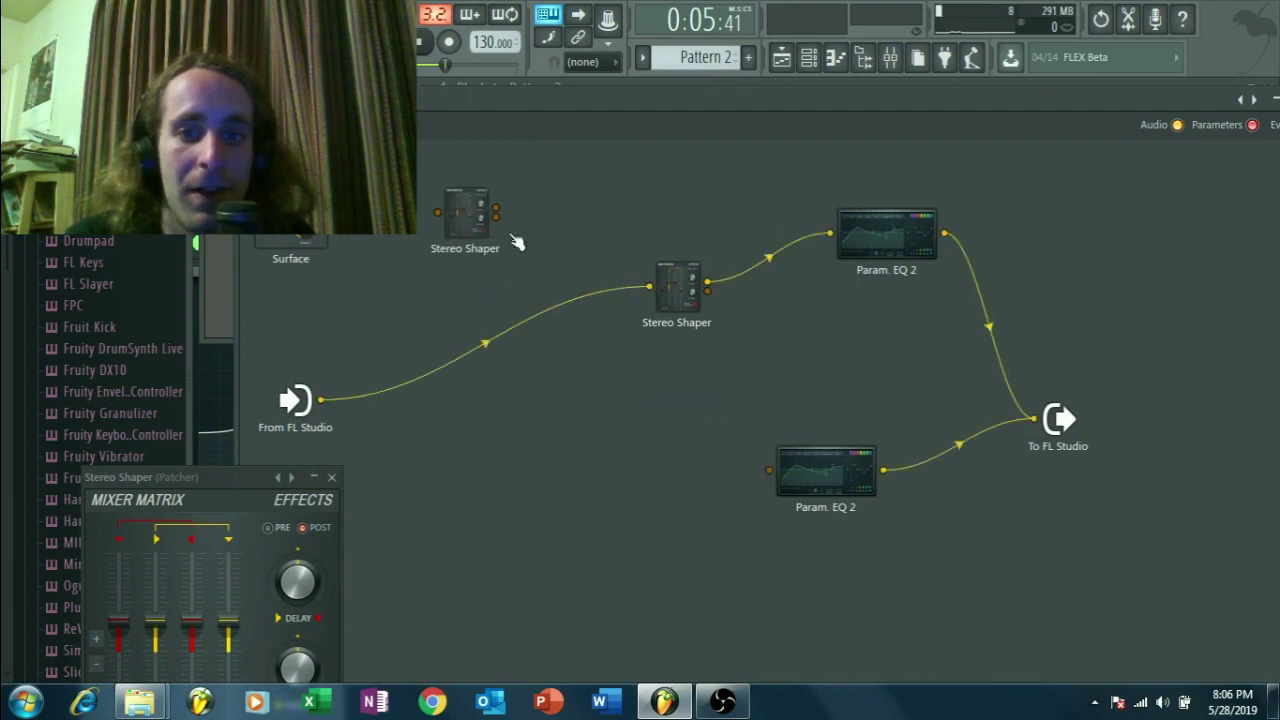
drag(708, 290, 768, 470)
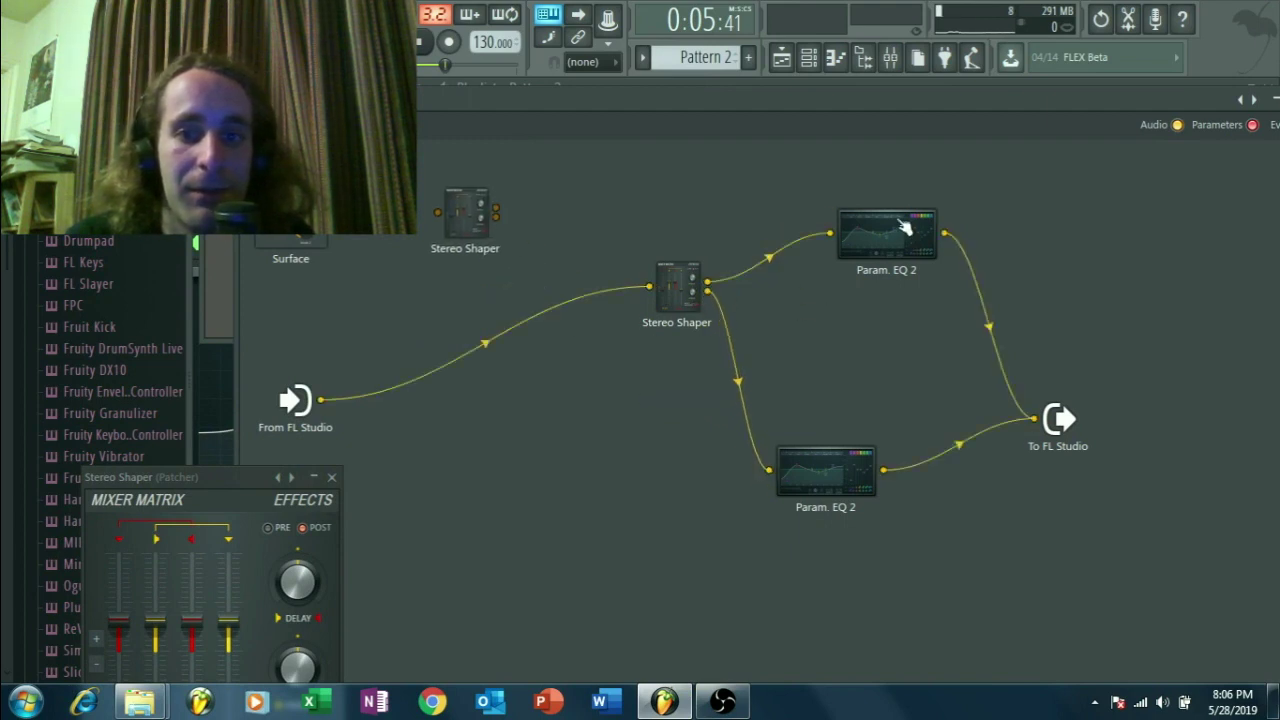
- Open the lower Param. EQ 2 in the Patcher map and give band 7 a slight treble boost
click(846, 474)
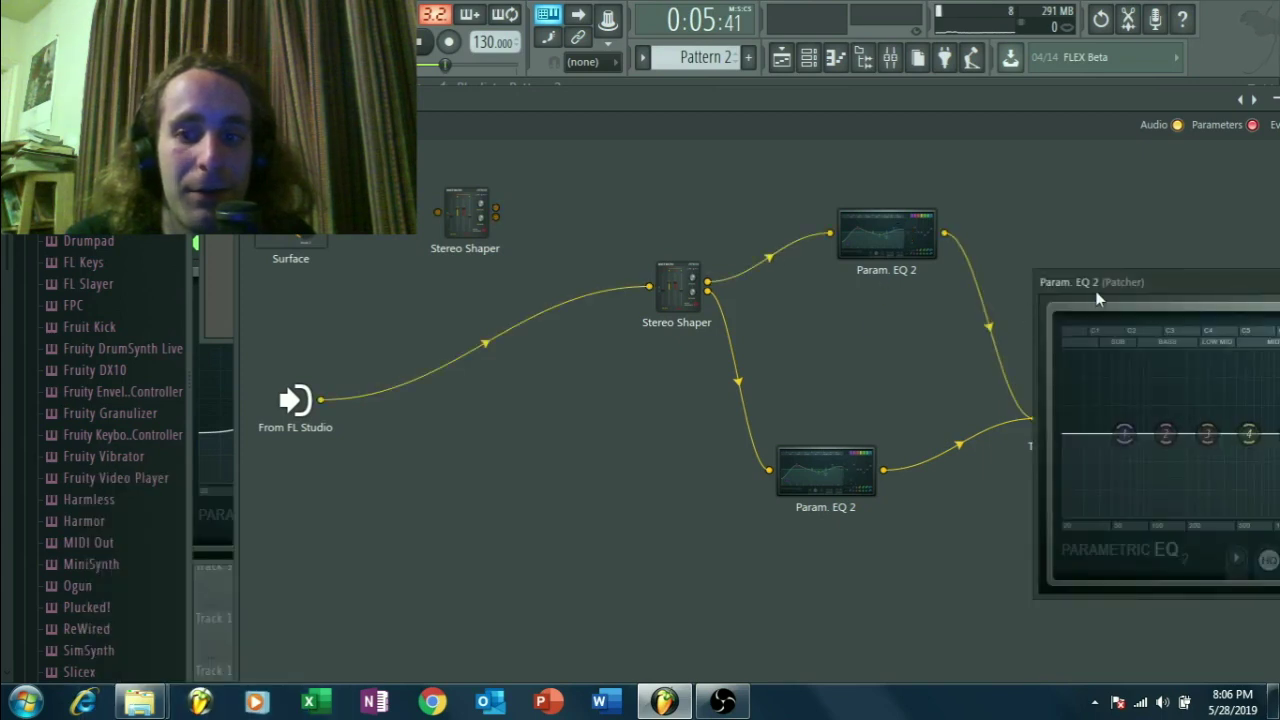
drag(1097, 298, 366, 320)
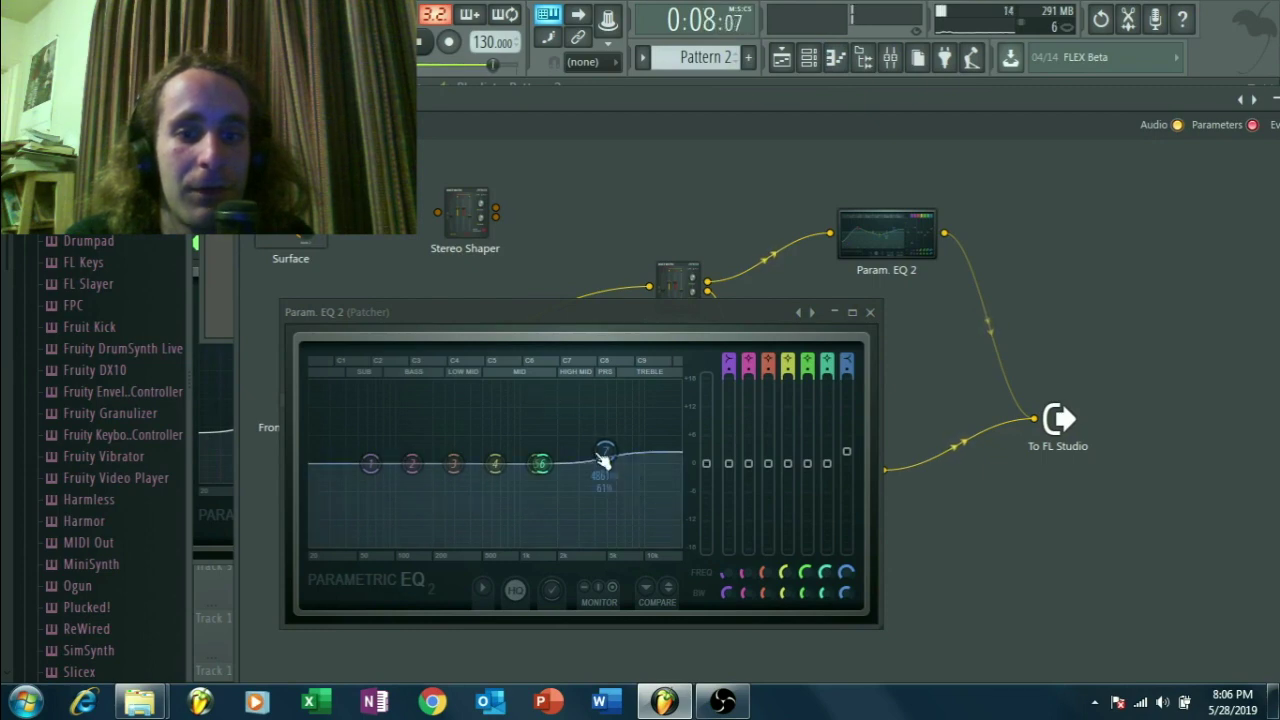
mouse_move(846, 452)
mouse_down()
mouse_move(846, 391)
mouse_move(846, 451)
mouse_up()
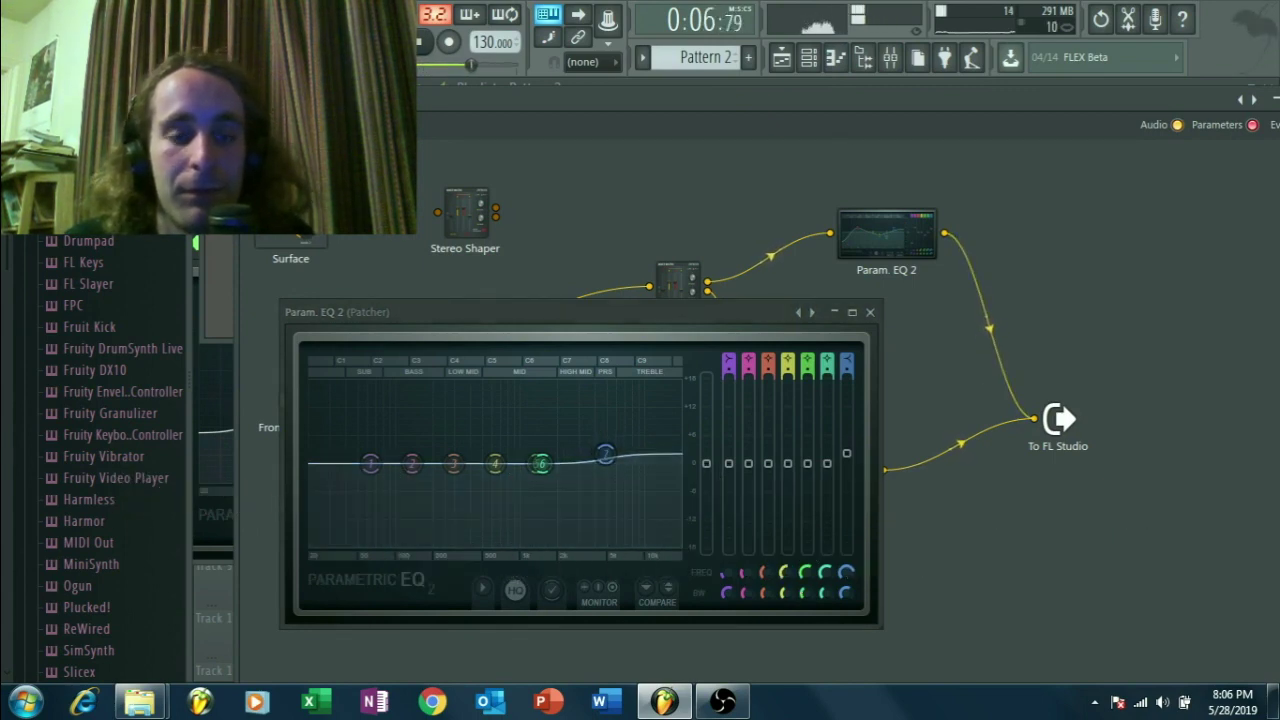
- Show the mixer, open the master's first Fruity Reeverb 2 and move the Param. EQ 2 window clear of it
click(889, 58)
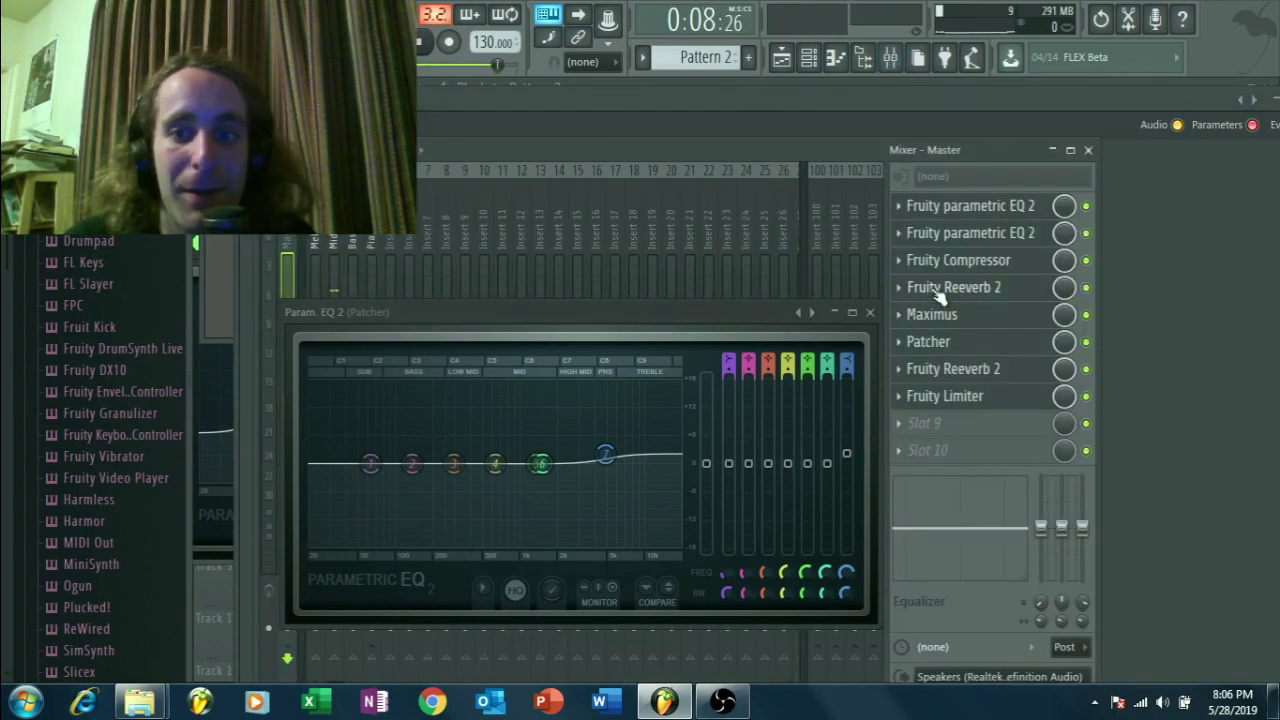
click(968, 288)
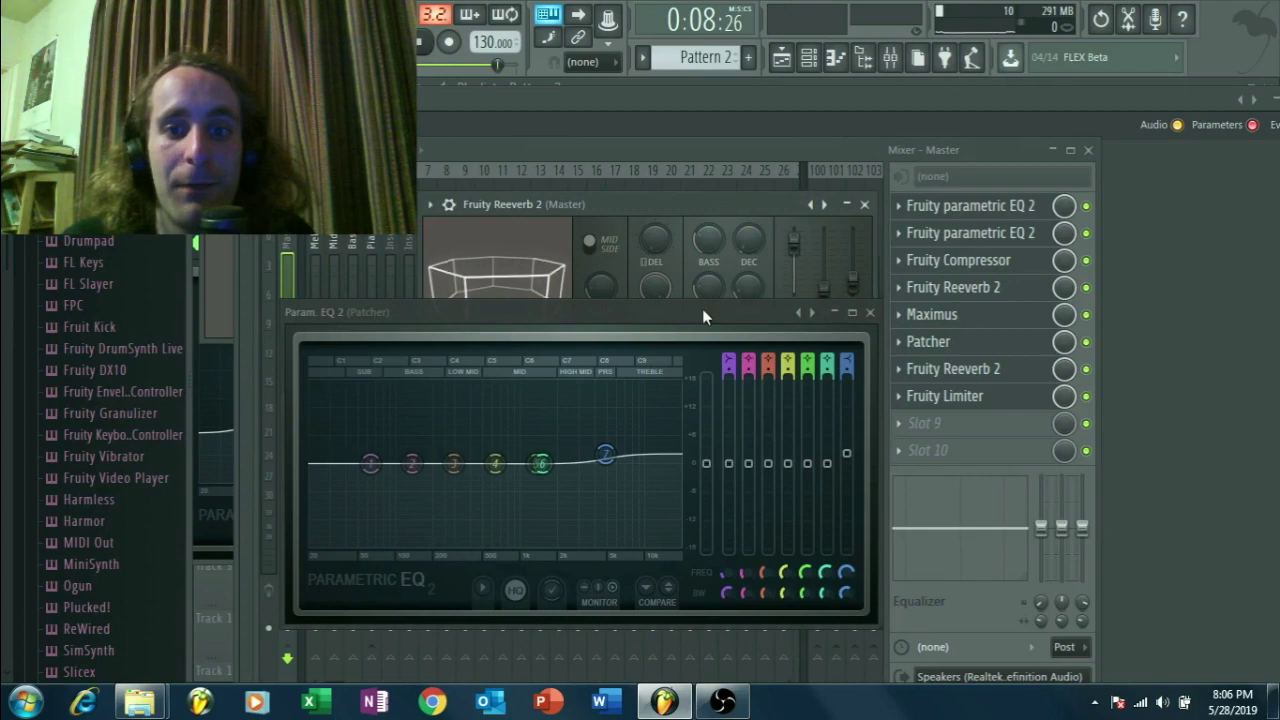
drag(702, 316, 468, 450)
- In the master's second Fruity Reeverb 2, cut the dry level and raise the wet level to hear the reverb alone
click(995, 372)
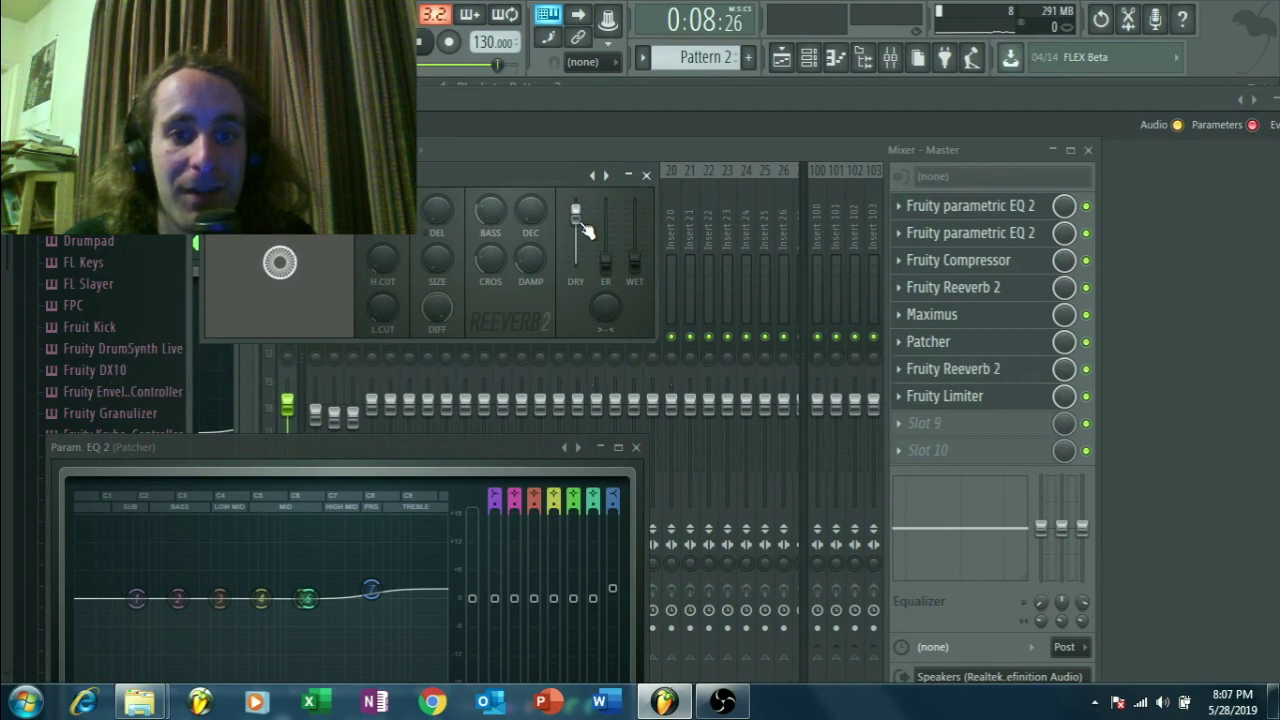
drag(578, 214, 634, 230)
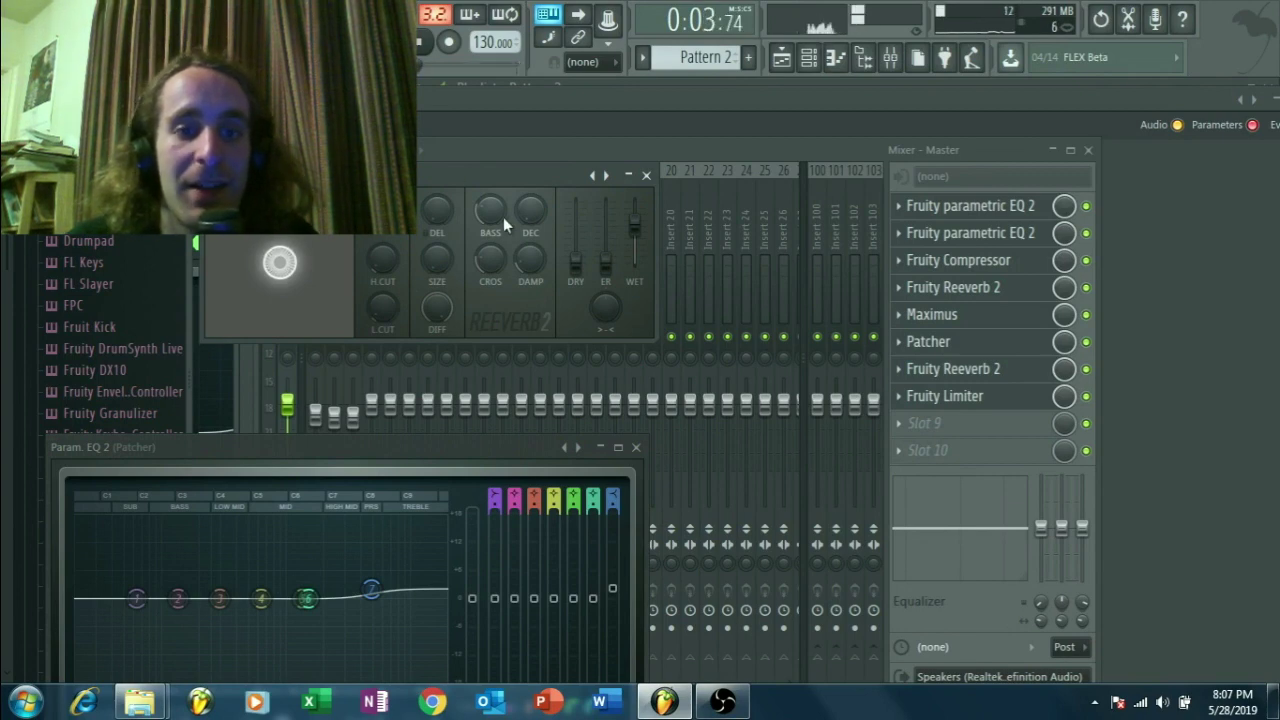
- Switch between the master's two Fruity Reeverb 2 effects to compare their room shapes and level settings
click(962, 290)
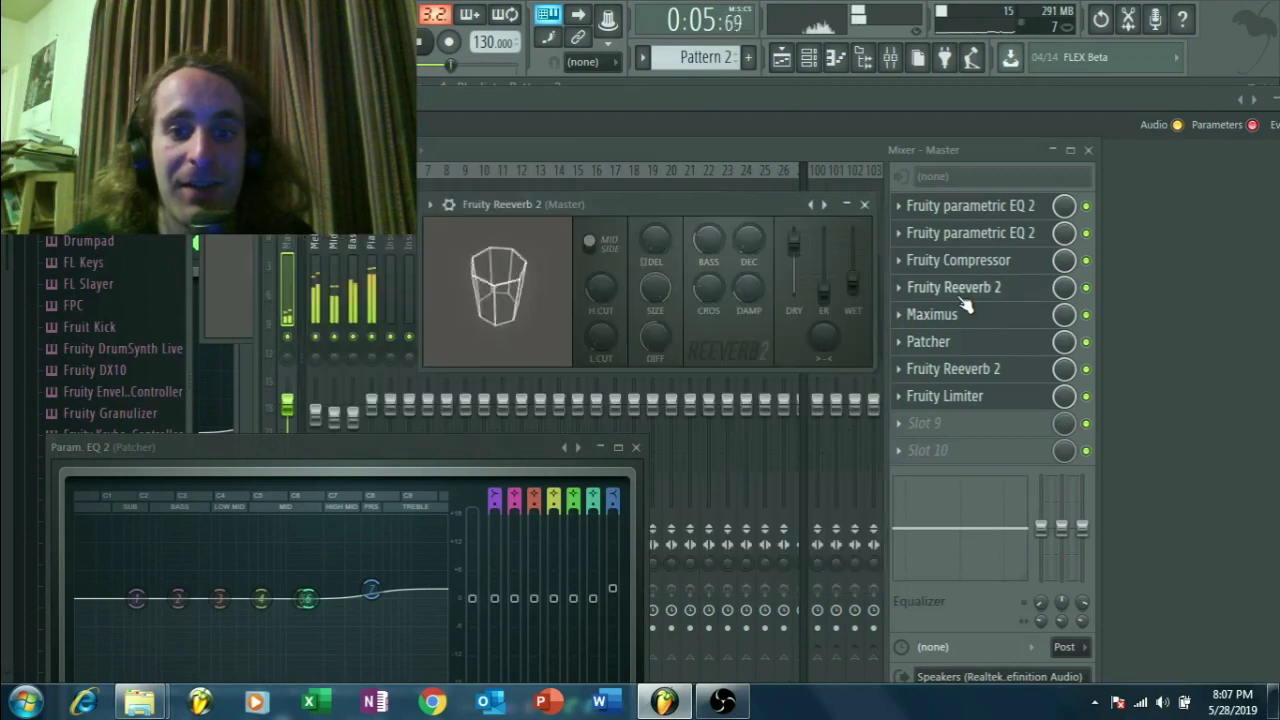
drag(689, 194, 636, 255)
click(966, 376)
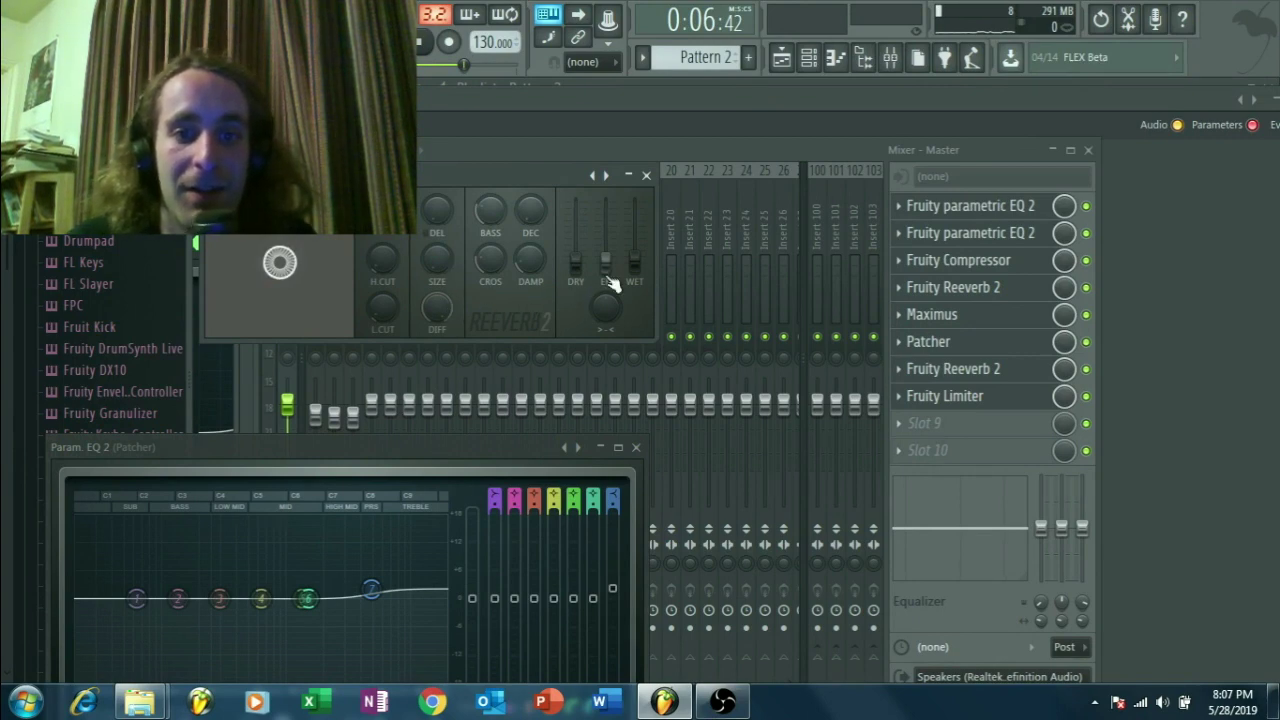
click(978, 288)
click(978, 288)
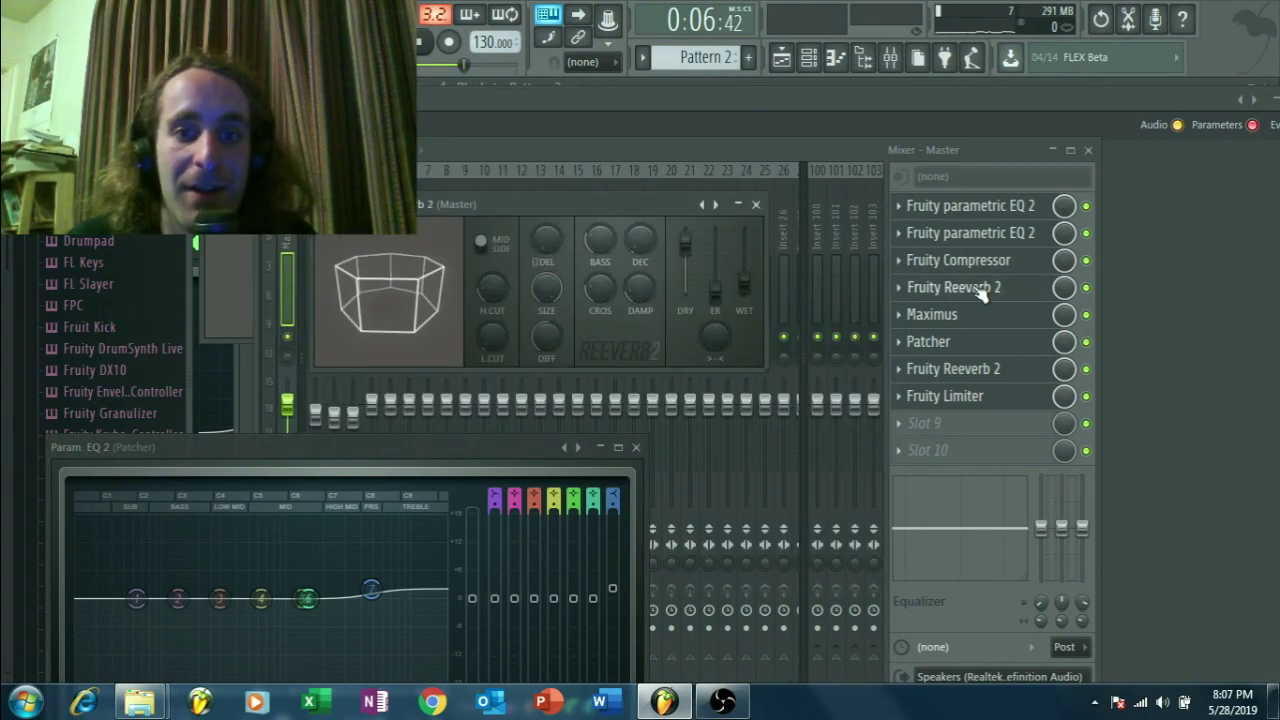
- Reopen the master's second Fruity Reeverb 2 and restore its dry level
click(988, 370)
click(988, 370)
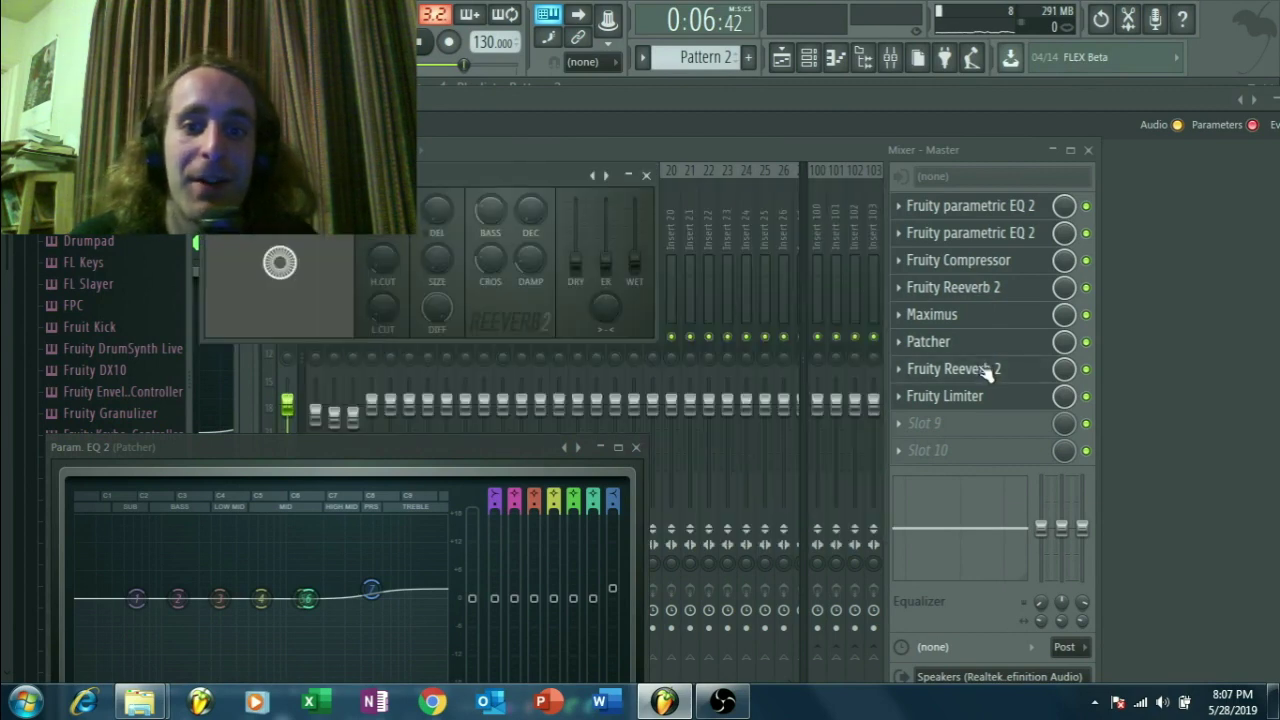
drag(580, 264, 580, 250)
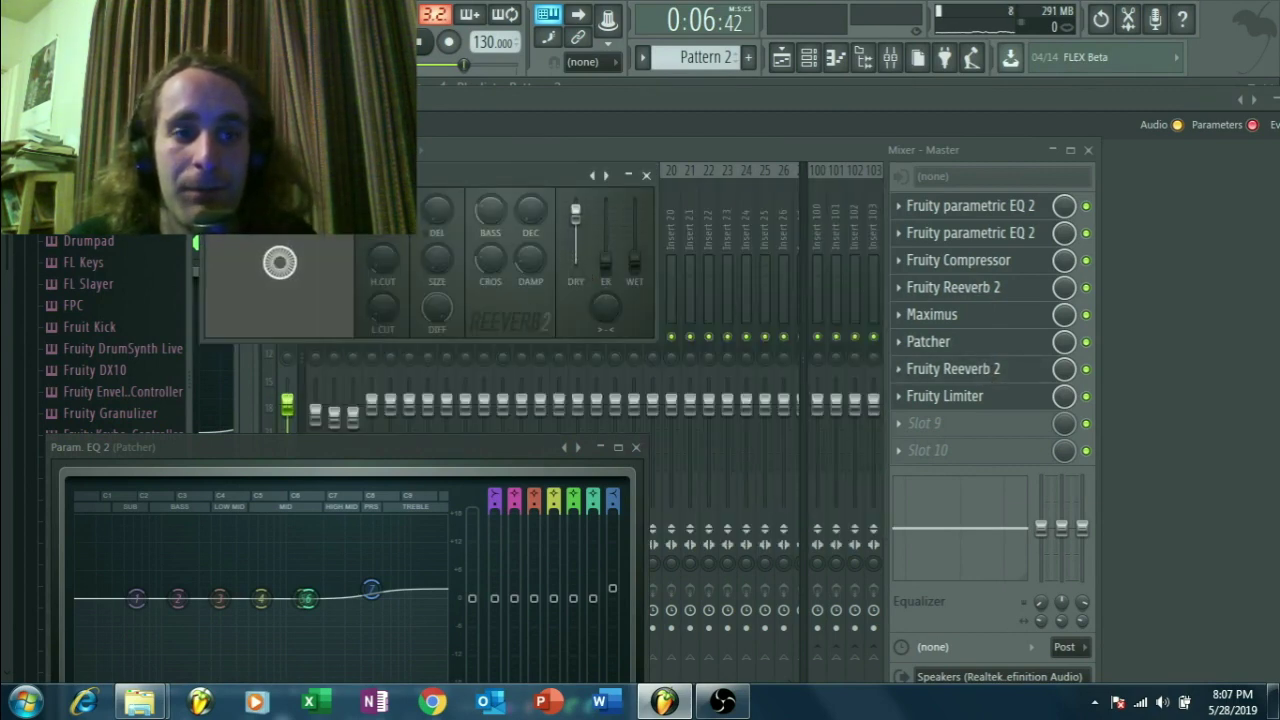
- In the master's first Fruity Reeverb 2, cut the dry level and raise the wet level to isolate its reverb
click(978, 288)
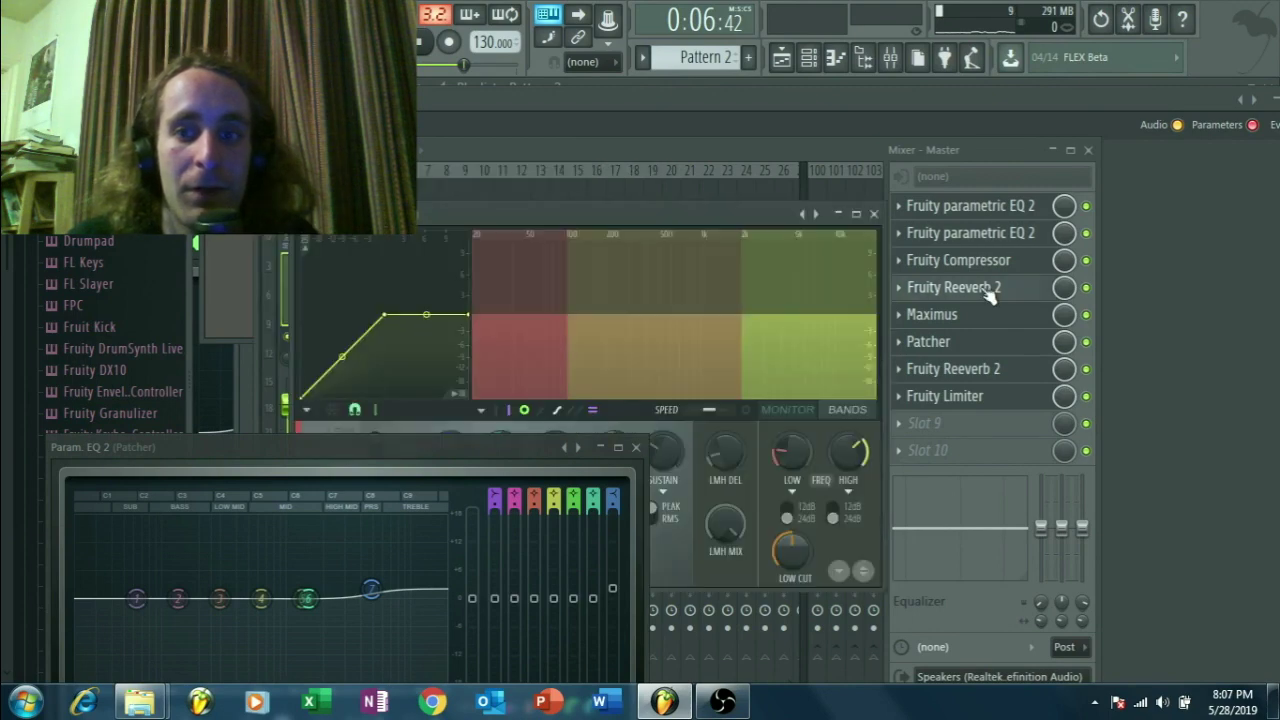
click(978, 288)
drag(685, 240, 744, 235)
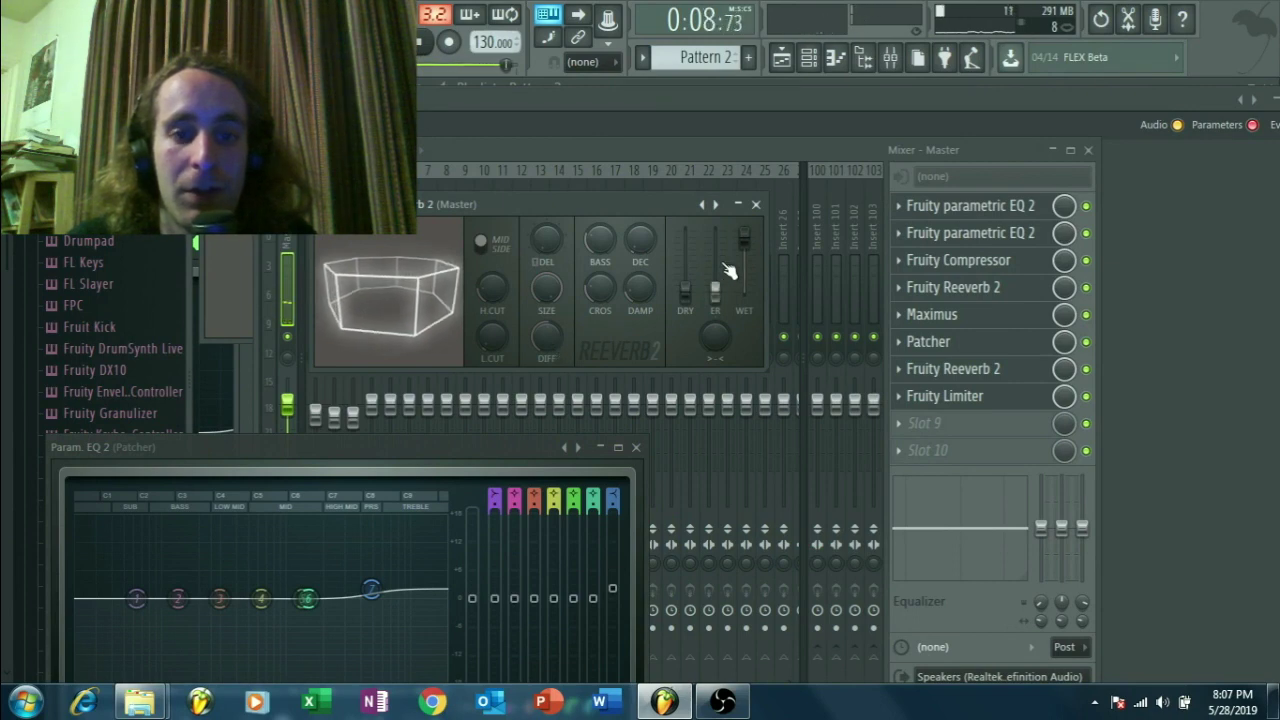
- Raise and lower the early reflections level of the first Fruity Reeverb 2 to hear its effect during playback
mouse_move(716, 288)
mouse_down()
mouse_move(716, 232)
mouse_move(722, 300)
mouse_up()
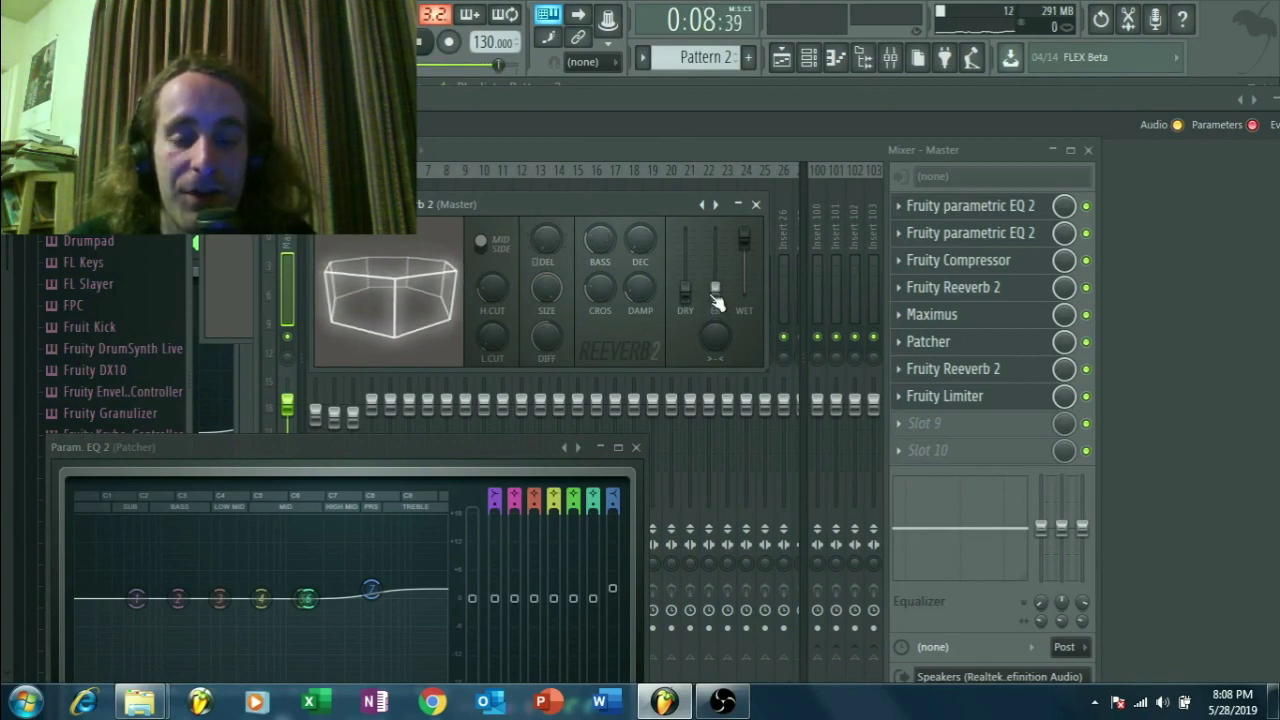
drag(717, 300, 715, 245)
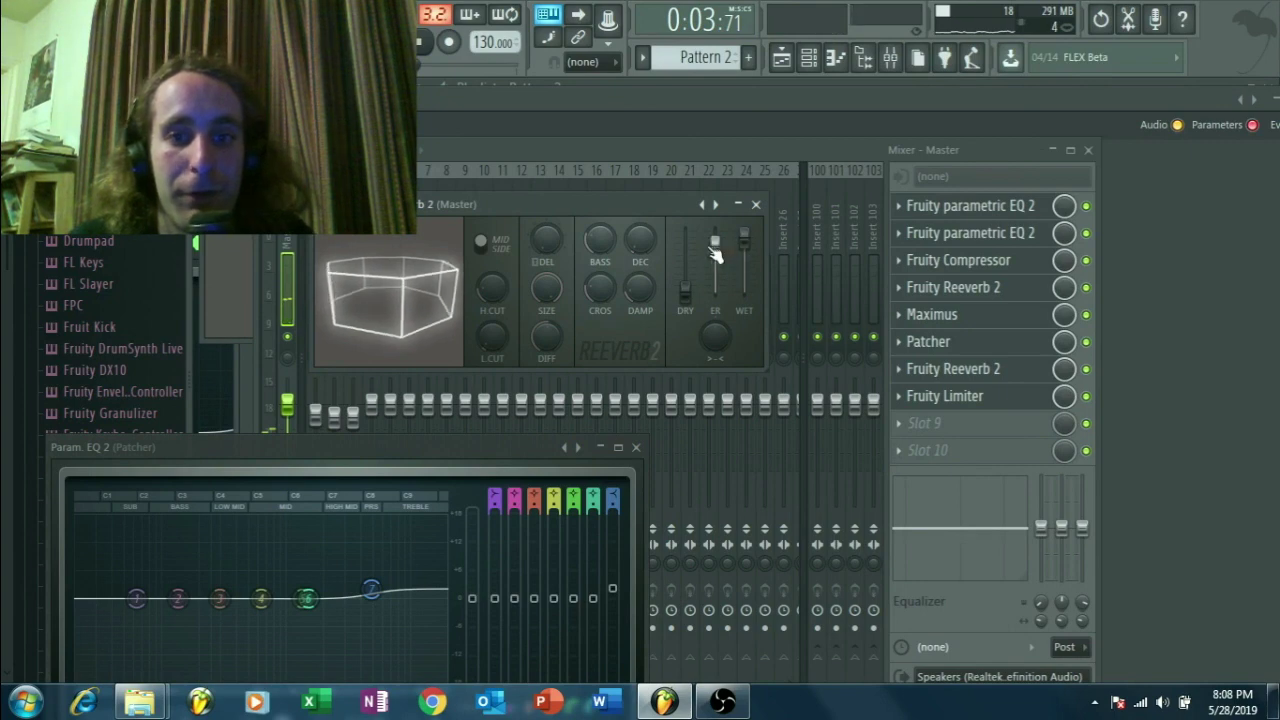
drag(712, 247, 712, 288)
- Stop playback and return the first Fruity Reeverb 2 to a low wet level and a high dry level
key(space)
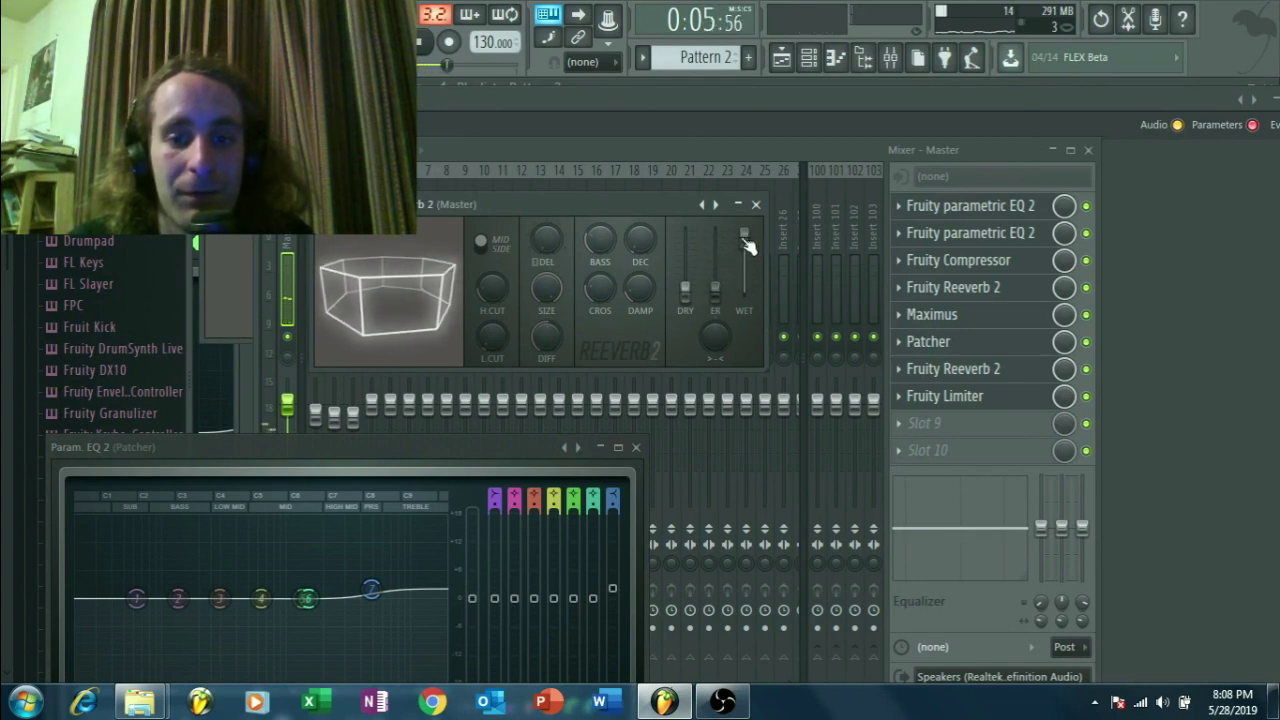
drag(742, 254, 742, 276)
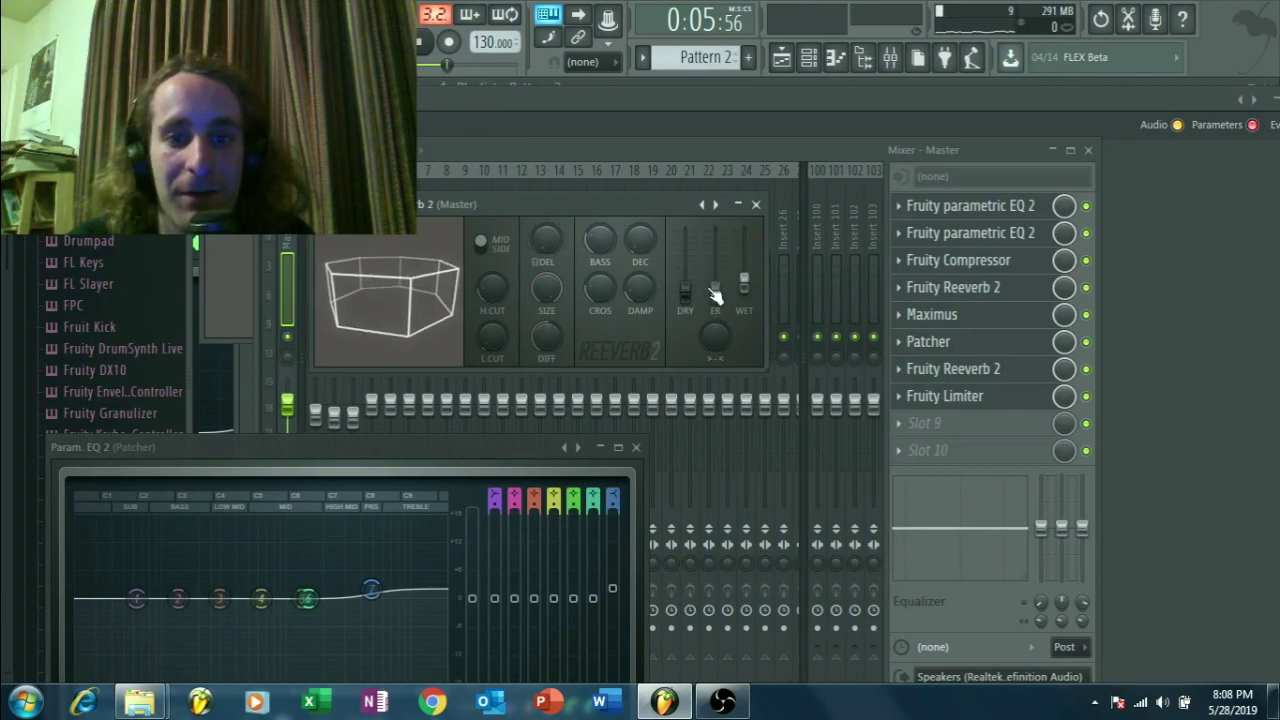
drag(685, 291, 685, 268)
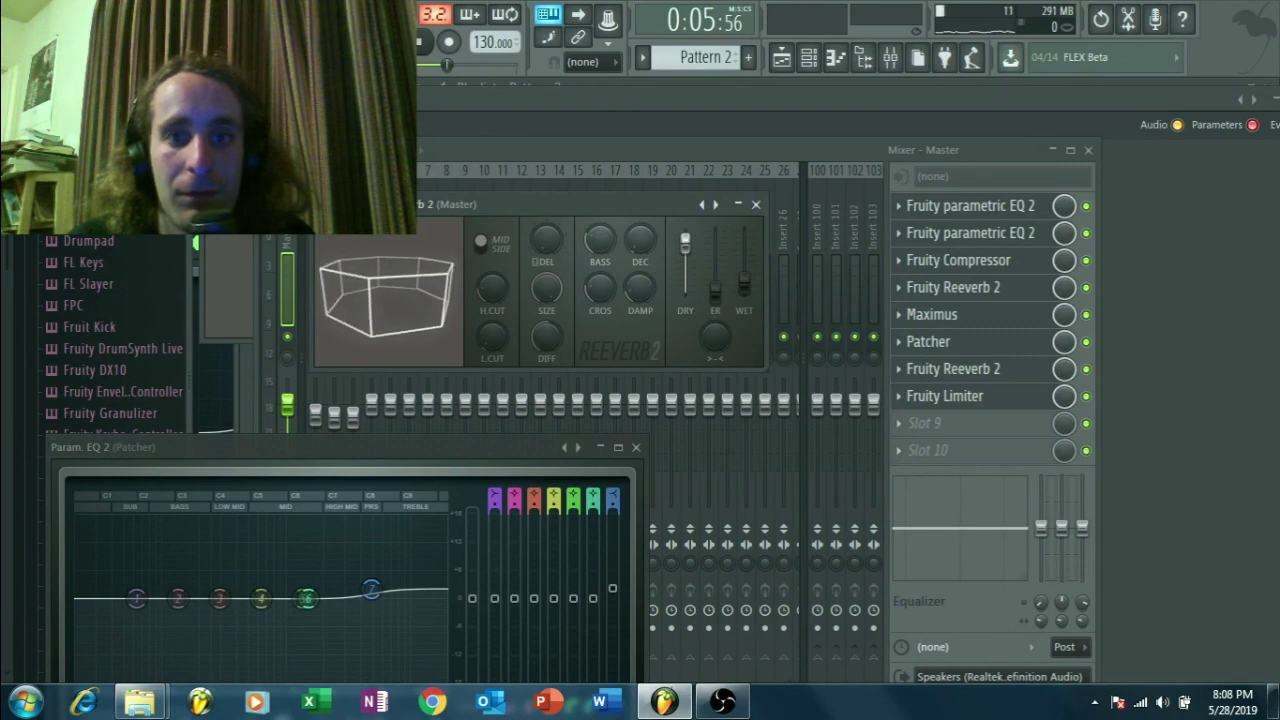
click(890, 62)
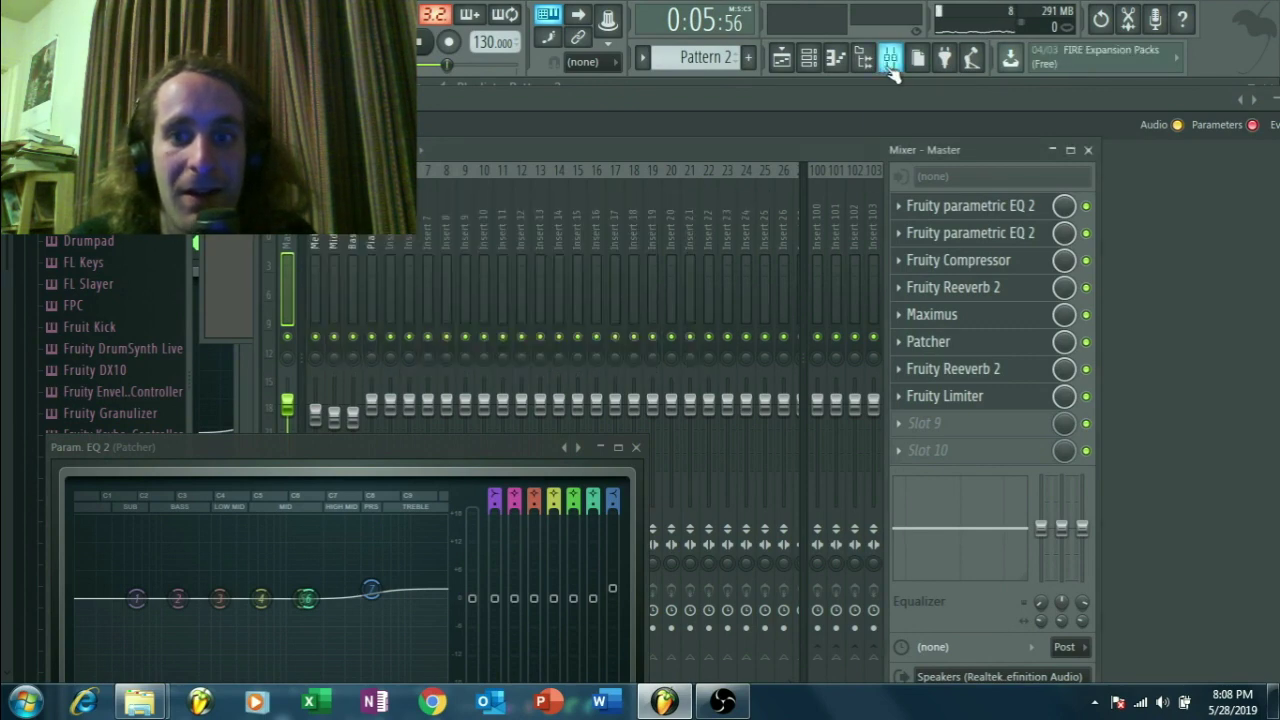
click(891, 70)
click(891, 70)
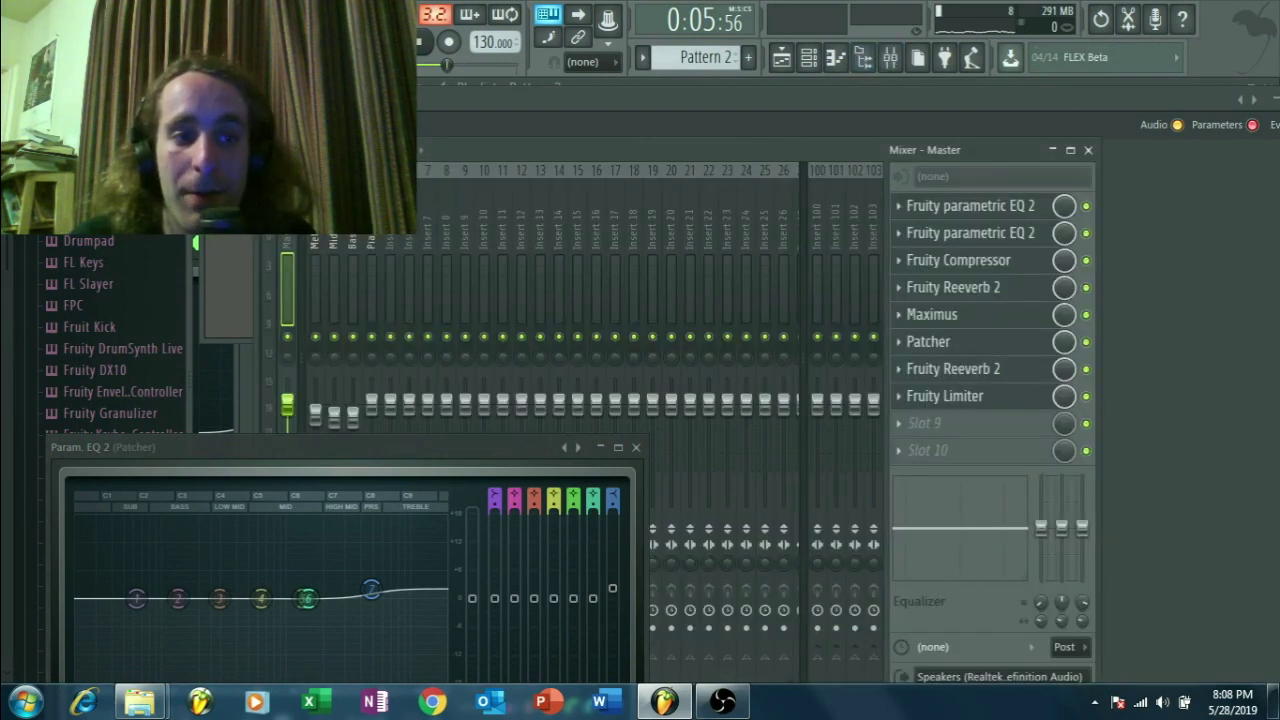
- Open the recent project NewPianoThingEbenRemake3.flp
click(24, 12)
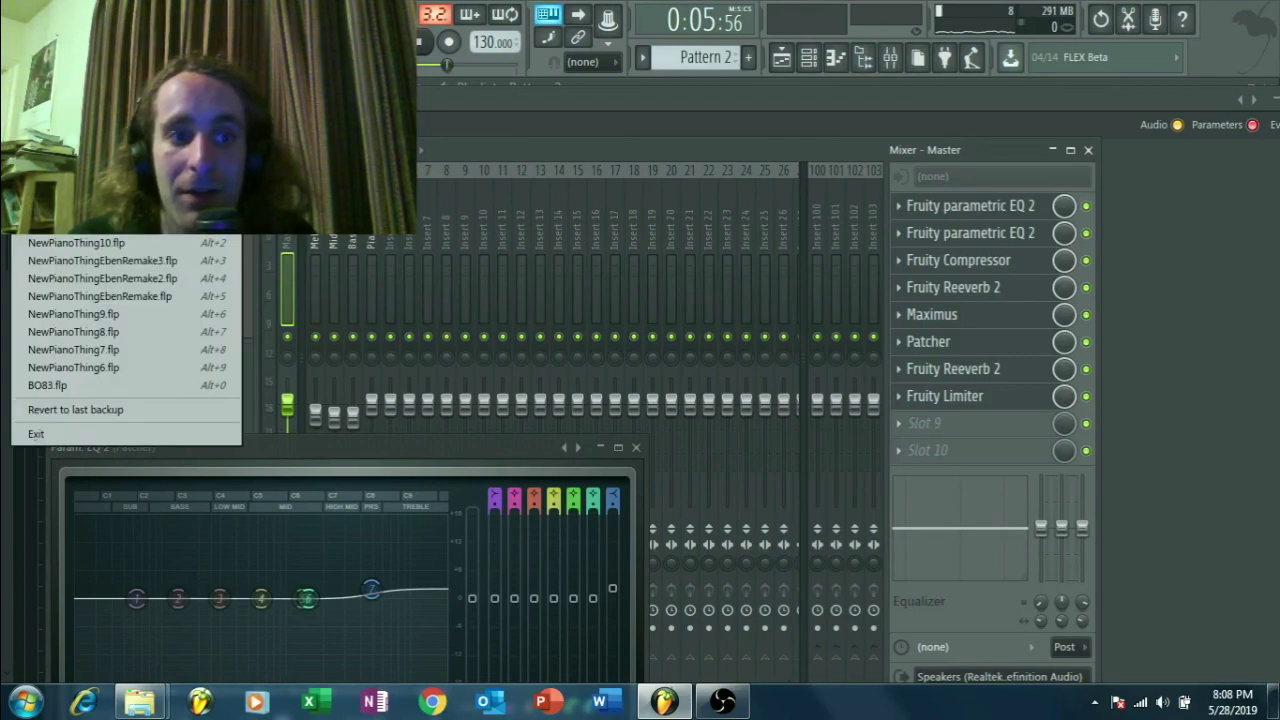
click(63, 263)
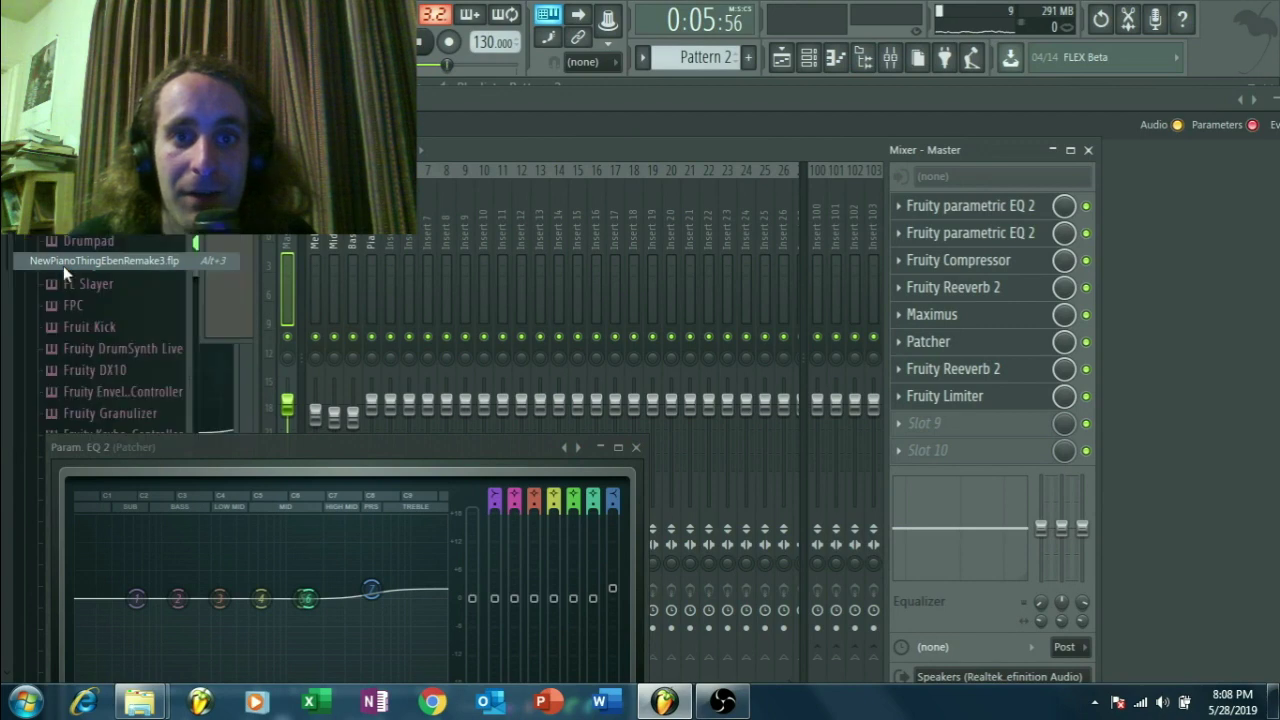
click(714, 398)
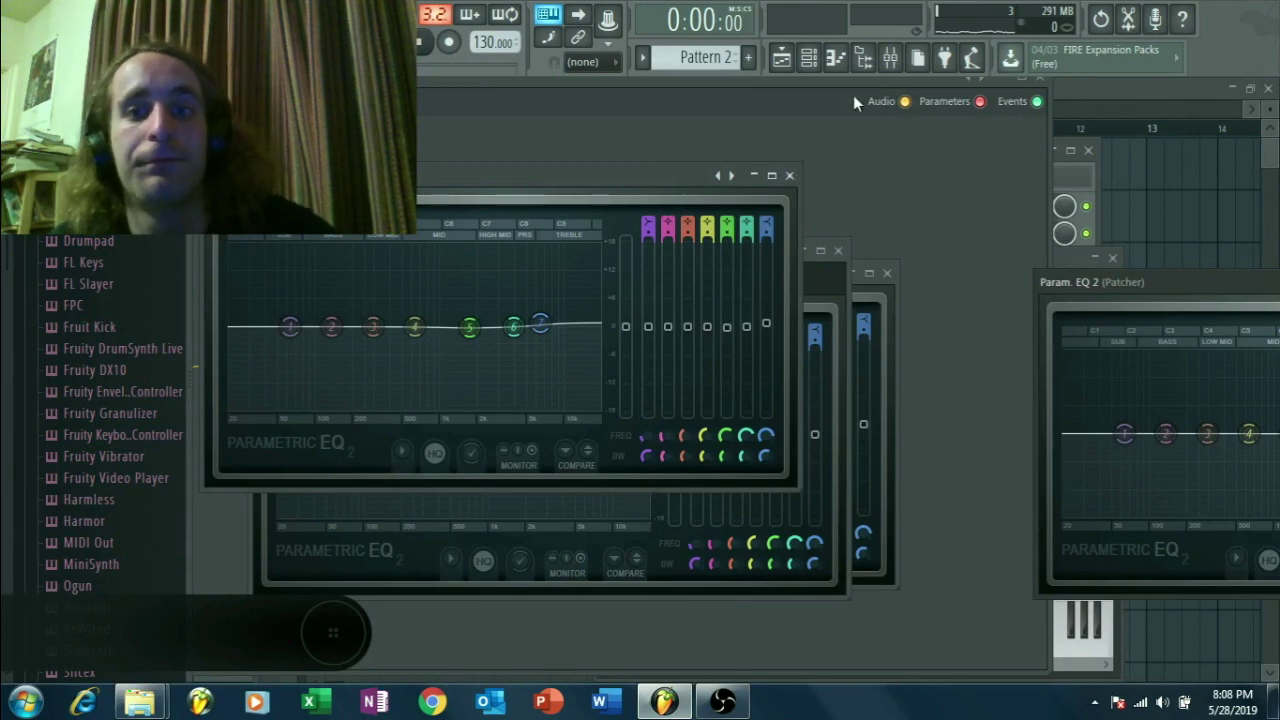
- Show the mixer and channel rack, and open the Gz_C3ogg, Gz_A4ogg #2, Gz_C4ogg and Gz_A4ogg channels to examine their sample settings
click(890, 58)
click(809, 58)
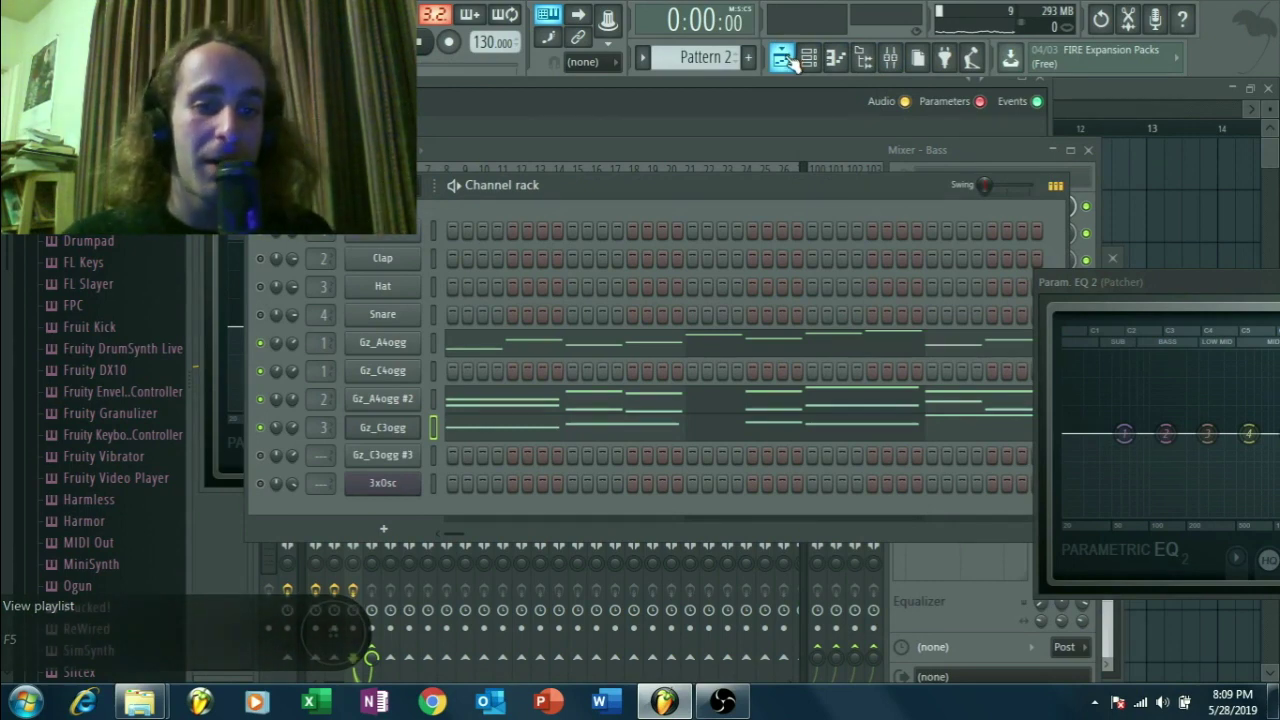
click(395, 430)
click(386, 398)
click(386, 370)
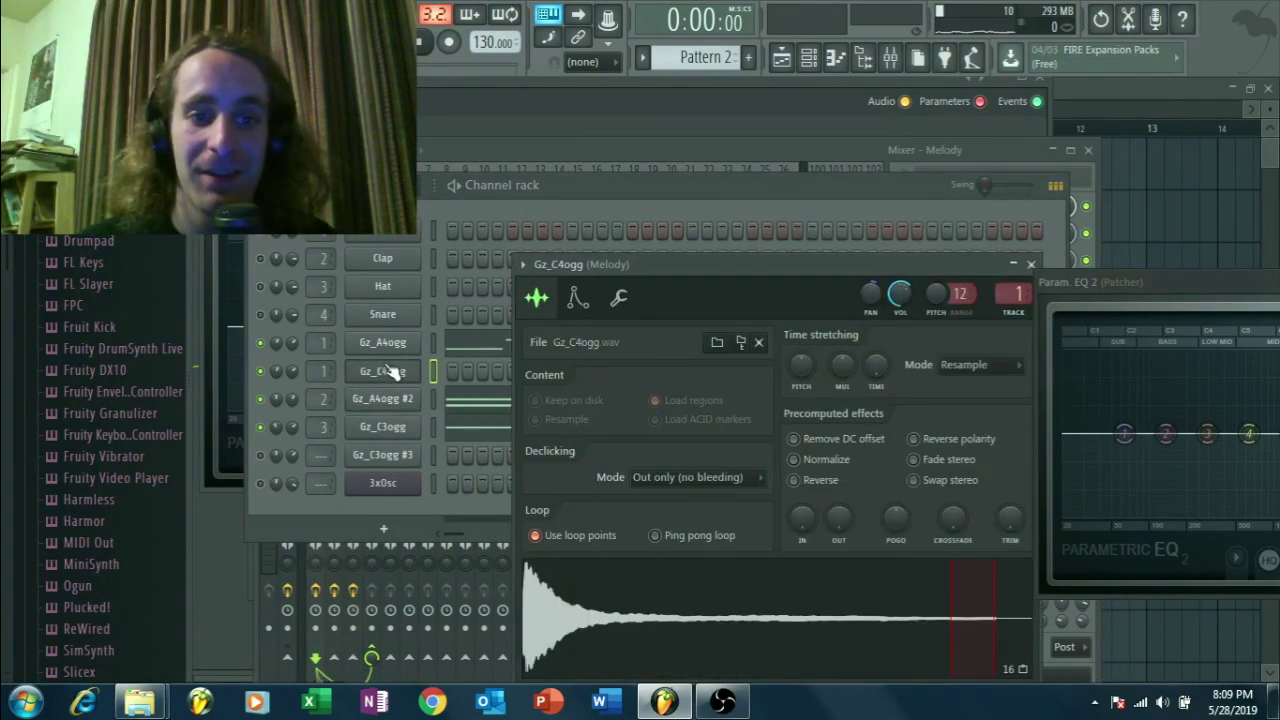
click(390, 343)
click(528, 272)
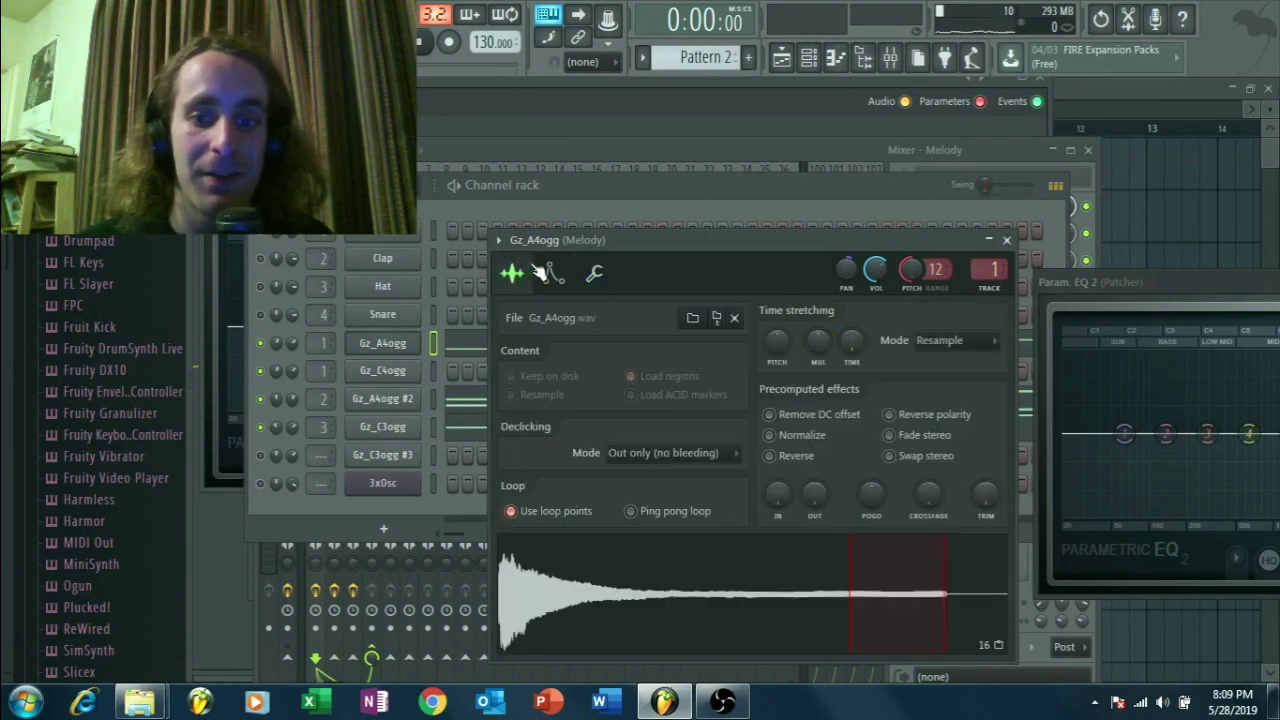
- Examine the Gz_A4ogg channel's envelope and miscellaneous settings, and compare the channel with Gz_A4ogg #2
click(553, 274)
click(595, 275)
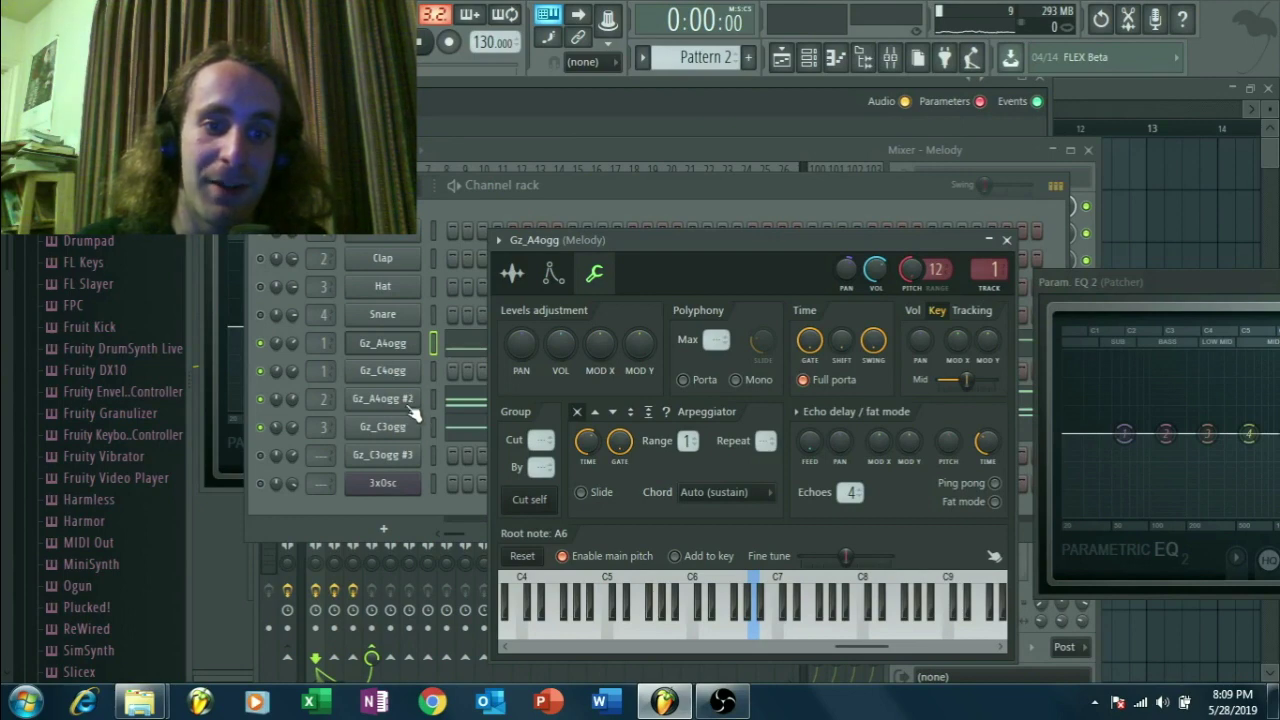
click(409, 405)
click(400, 347)
click(401, 402)
click(401, 348)
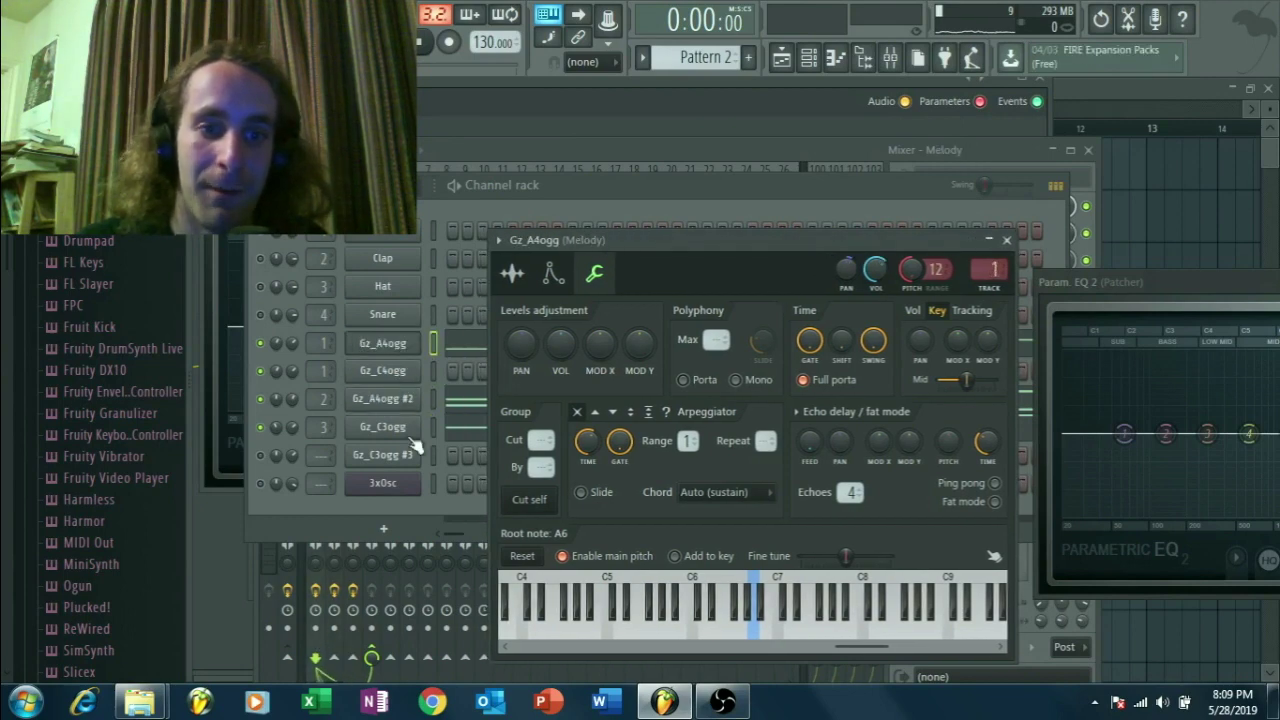
- Show the mixer, compare the Melody and Middle Voices tracks' effects, and open Melody's Fruity parametric EQ 2 to examine its curve
click(890, 57)
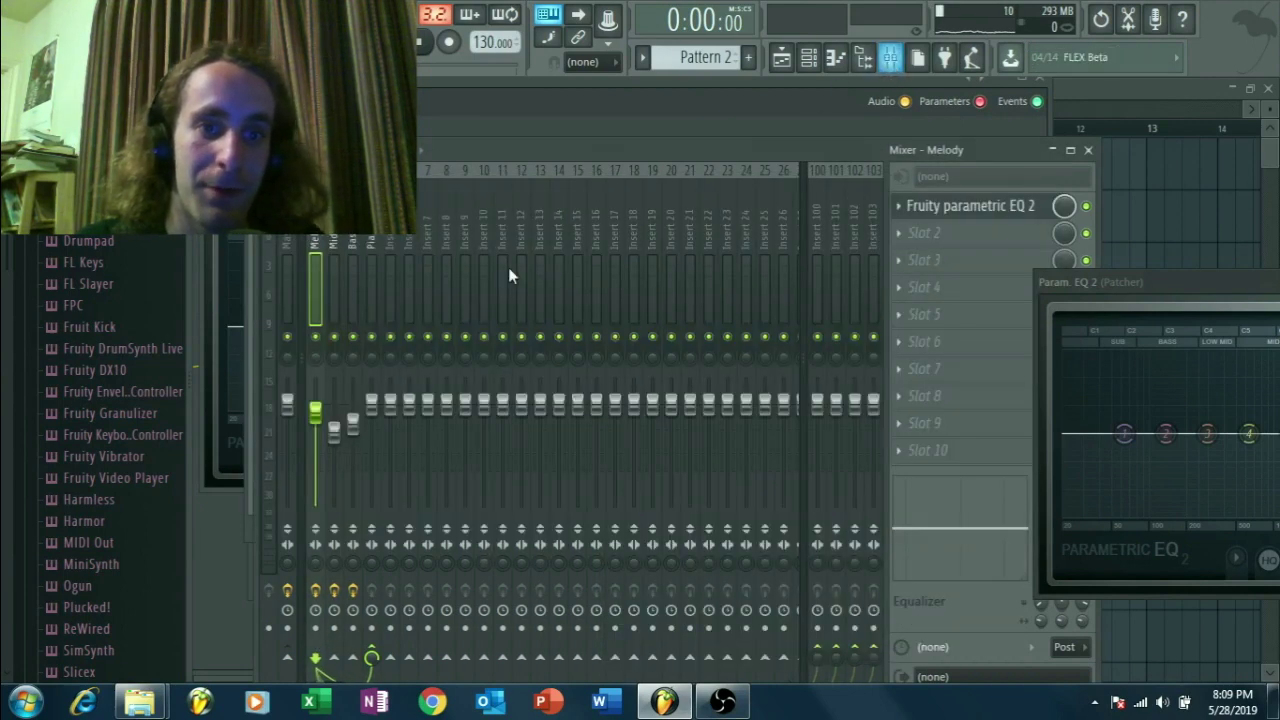
click(333, 242)
click(315, 242)
click(333, 242)
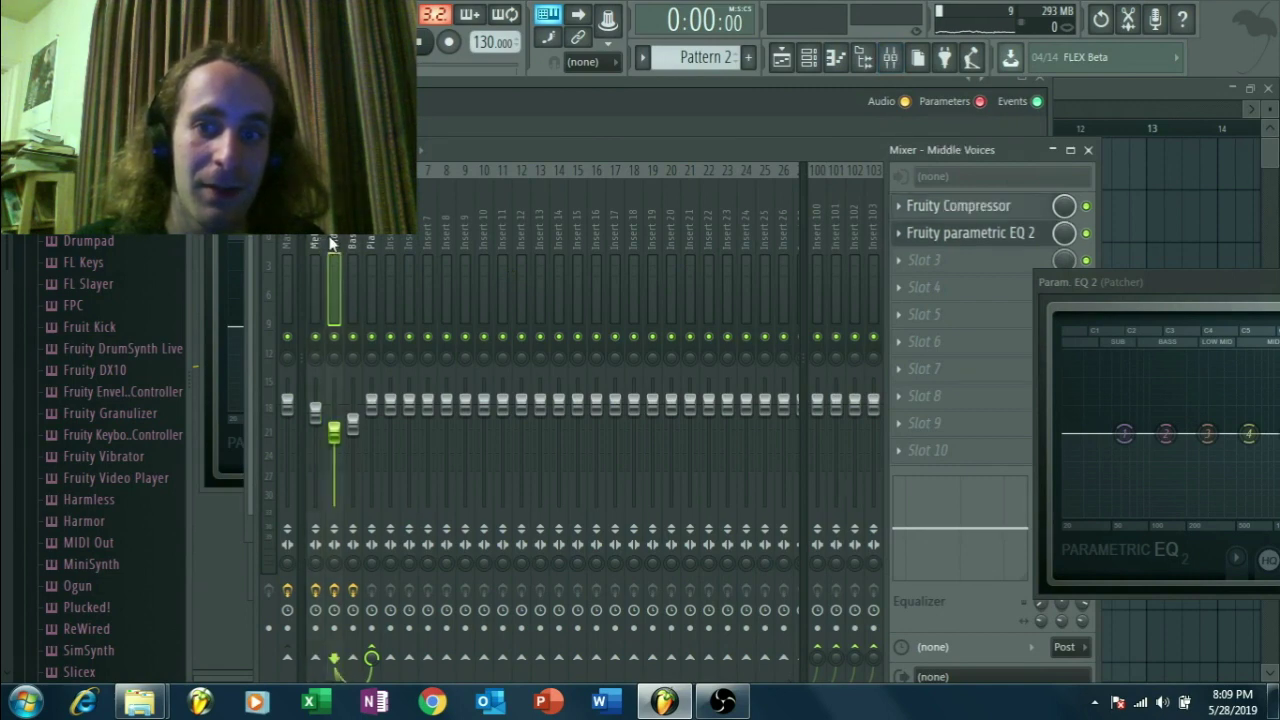
click(315, 242)
click(953, 215)
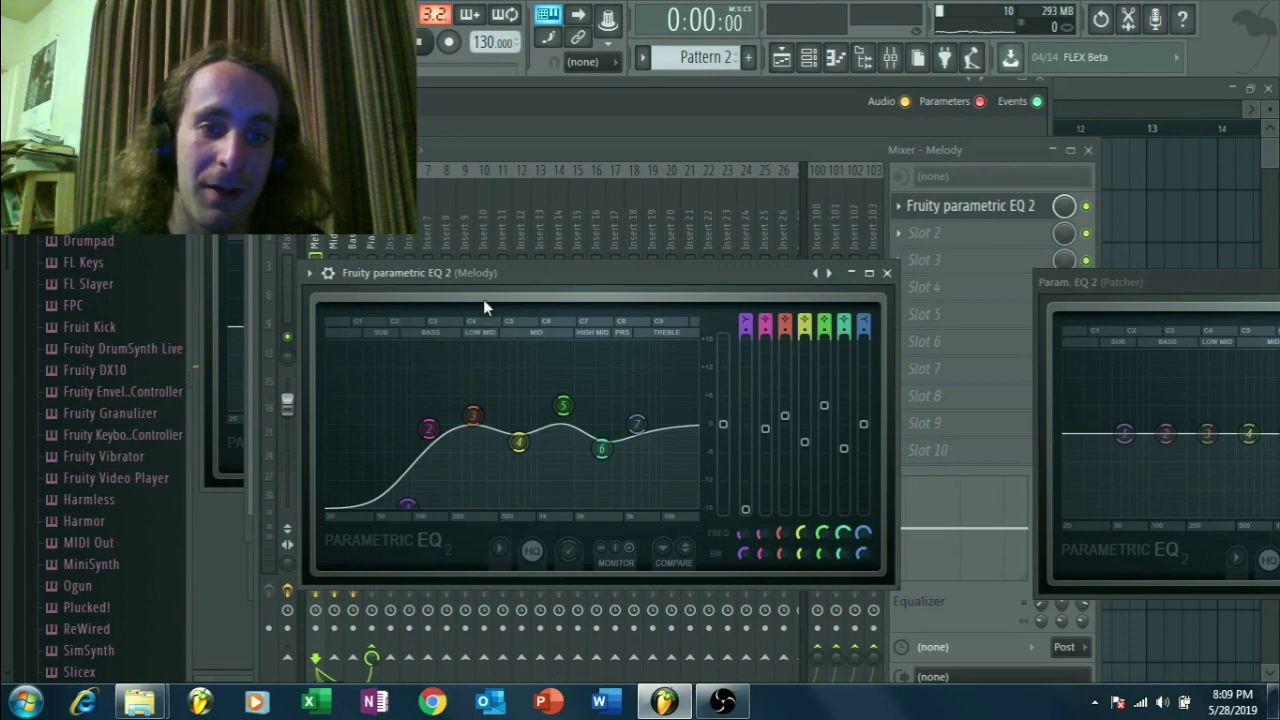
- Select the Middle Voices mixer track and open and close its Fruity parametric EQ 2 to examine the curve
click(333, 242)
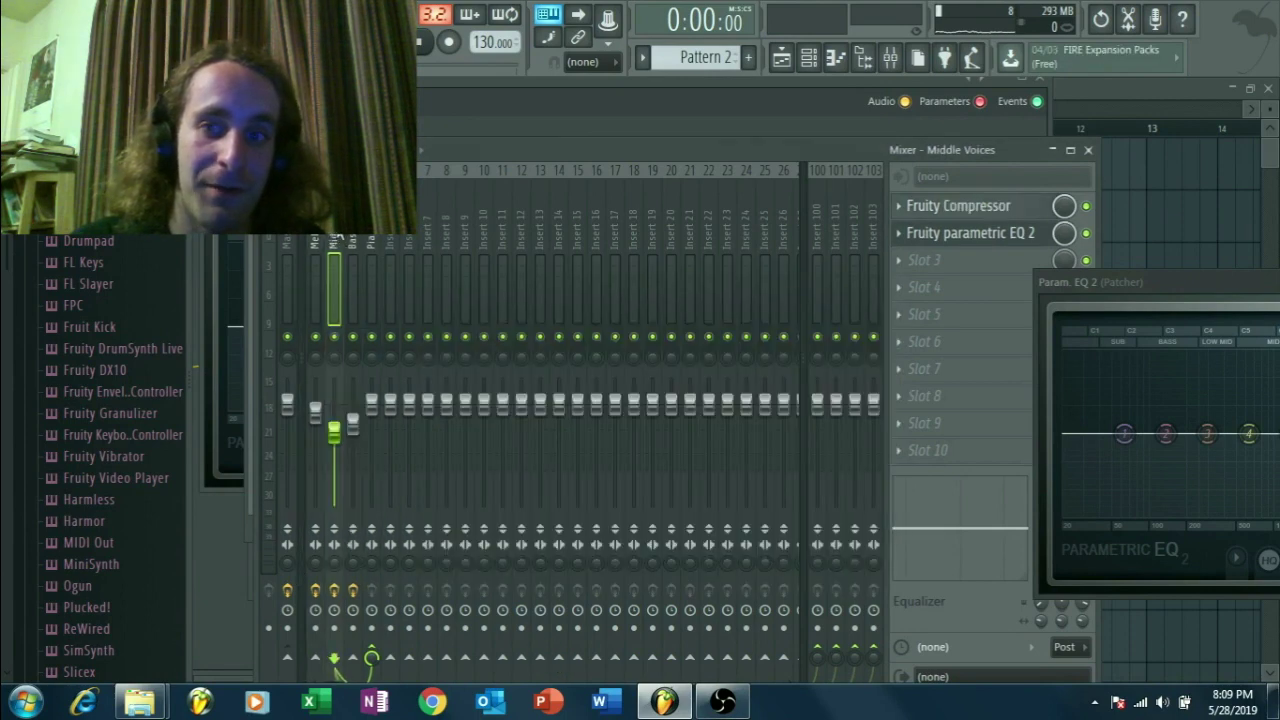
click(978, 240)
click(949, 236)
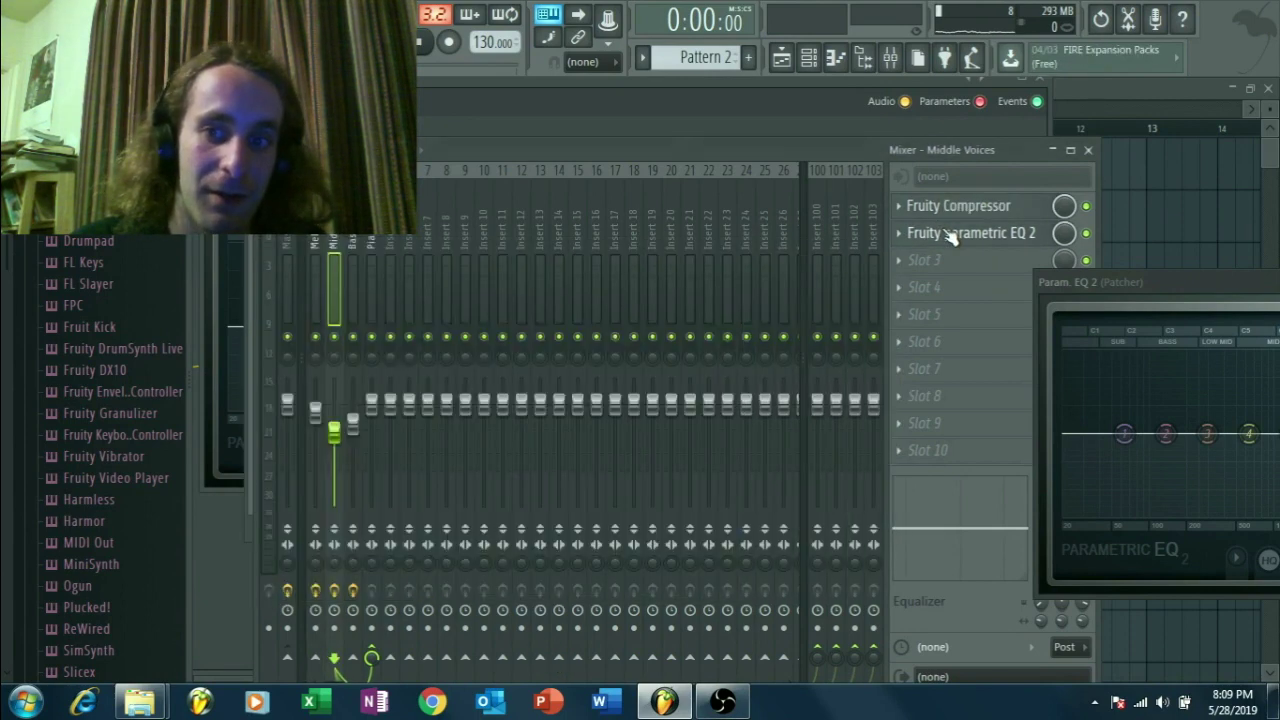
click(950, 236)
click(950, 236)
- Select the Bass mixer track and open and close its Fruity parametric EQ 2 to examine the curve
click(356, 240)
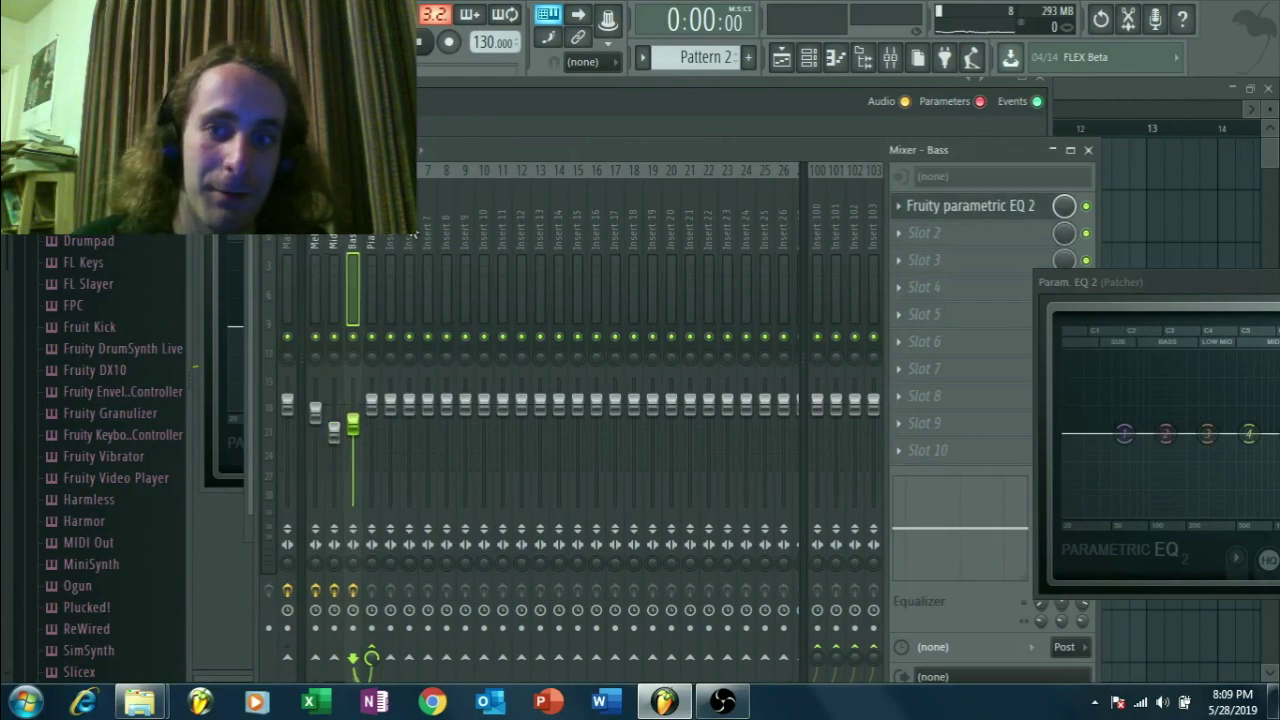
click(938, 206)
click(938, 206)
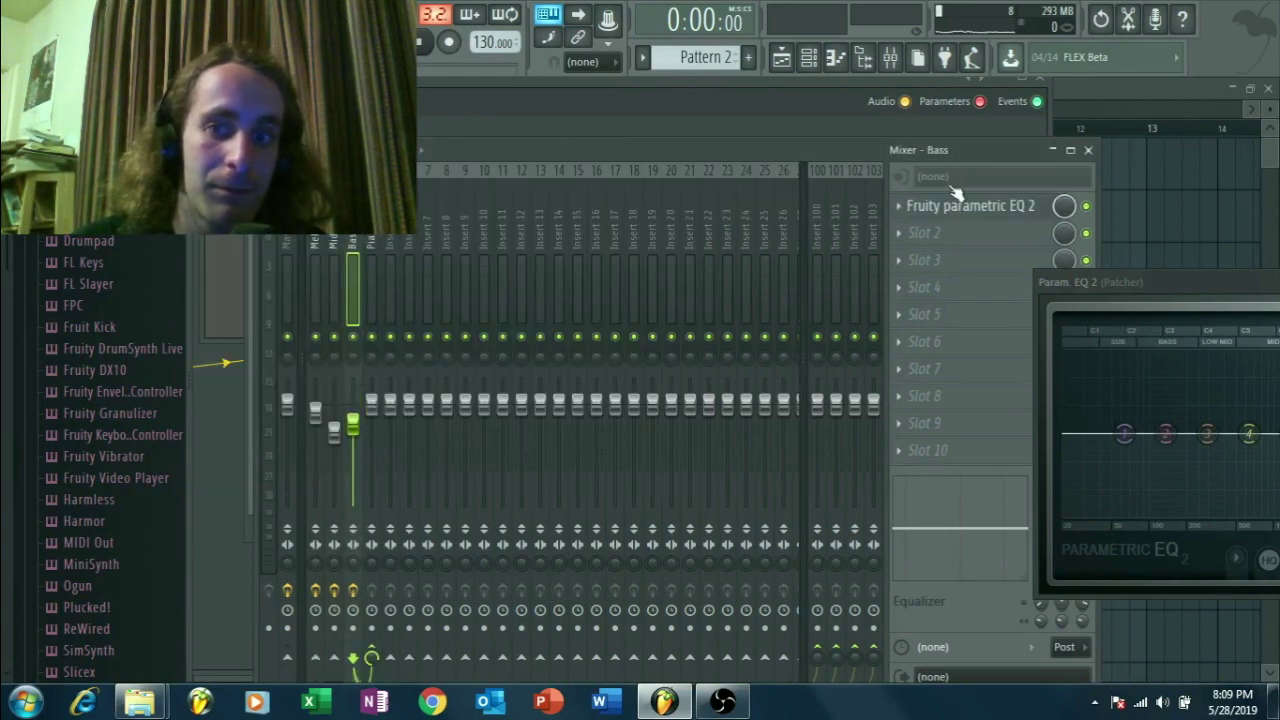
click(953, 205)
click(953, 206)
click(949, 211)
click(953, 219)
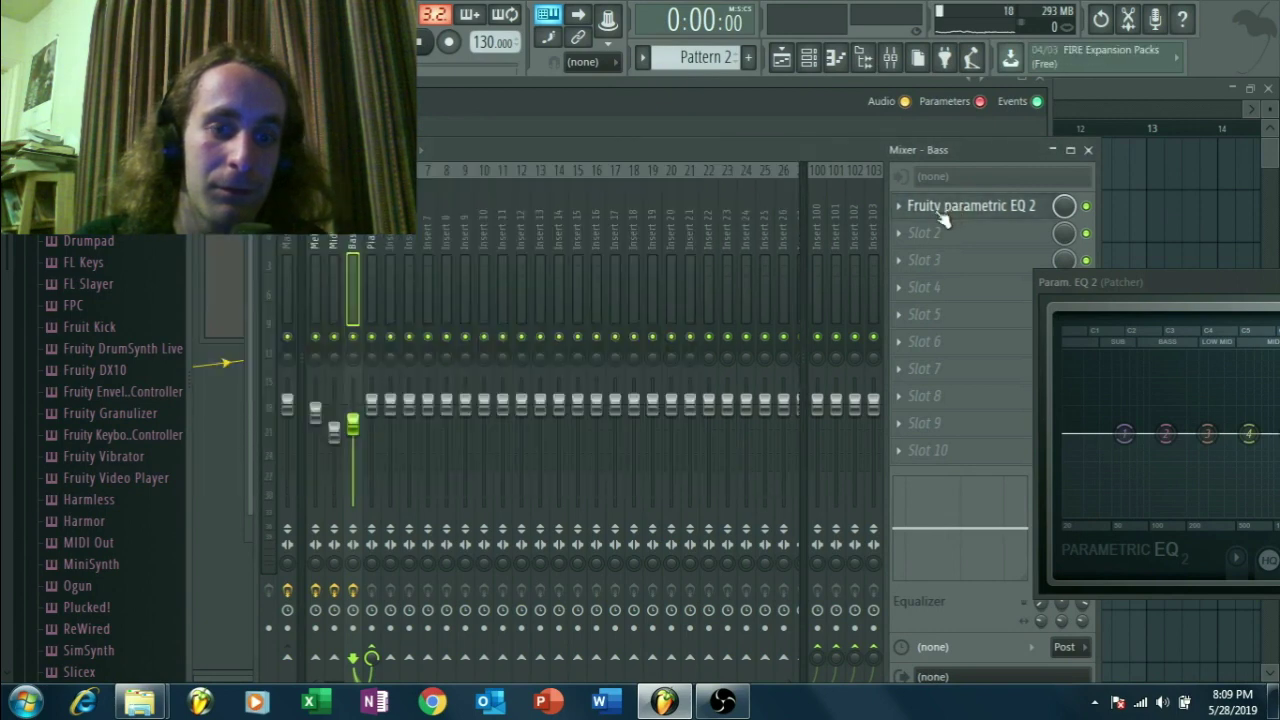
- Play the pattern while viewing the Melody and Bass mixer tracks, and reopen Bass's Fruity parametric EQ 2
key(space)
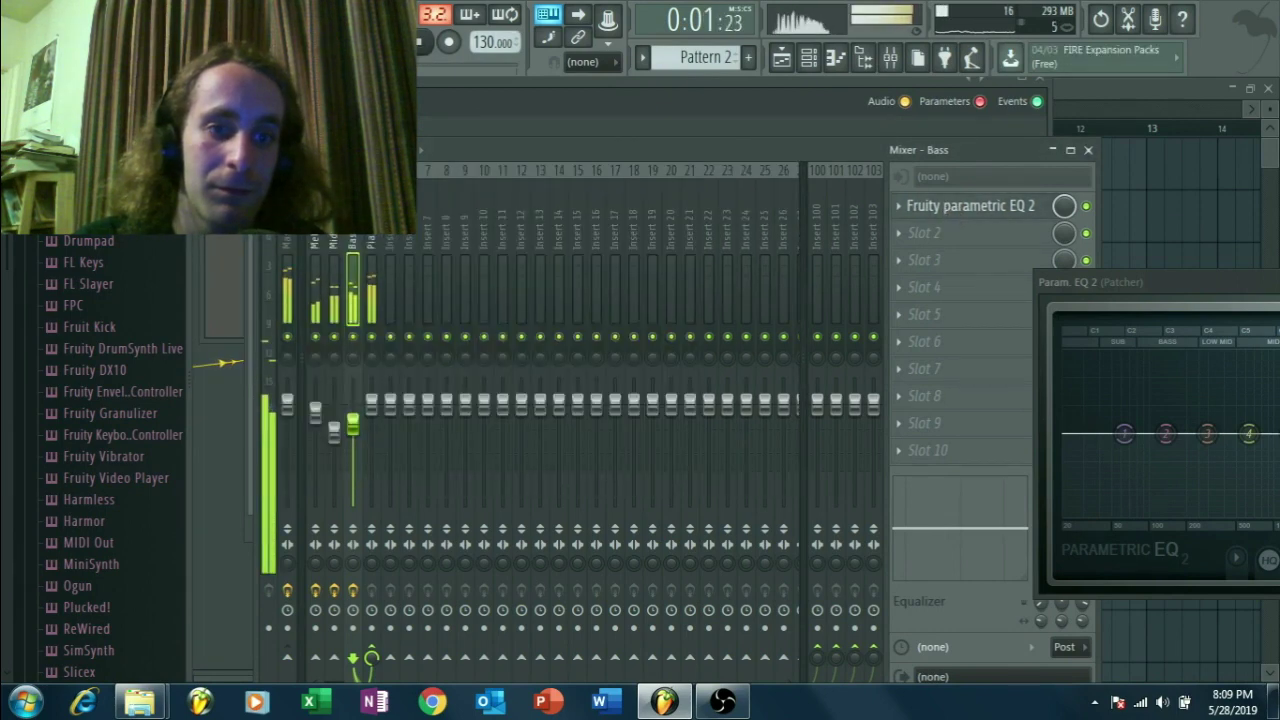
click(316, 242)
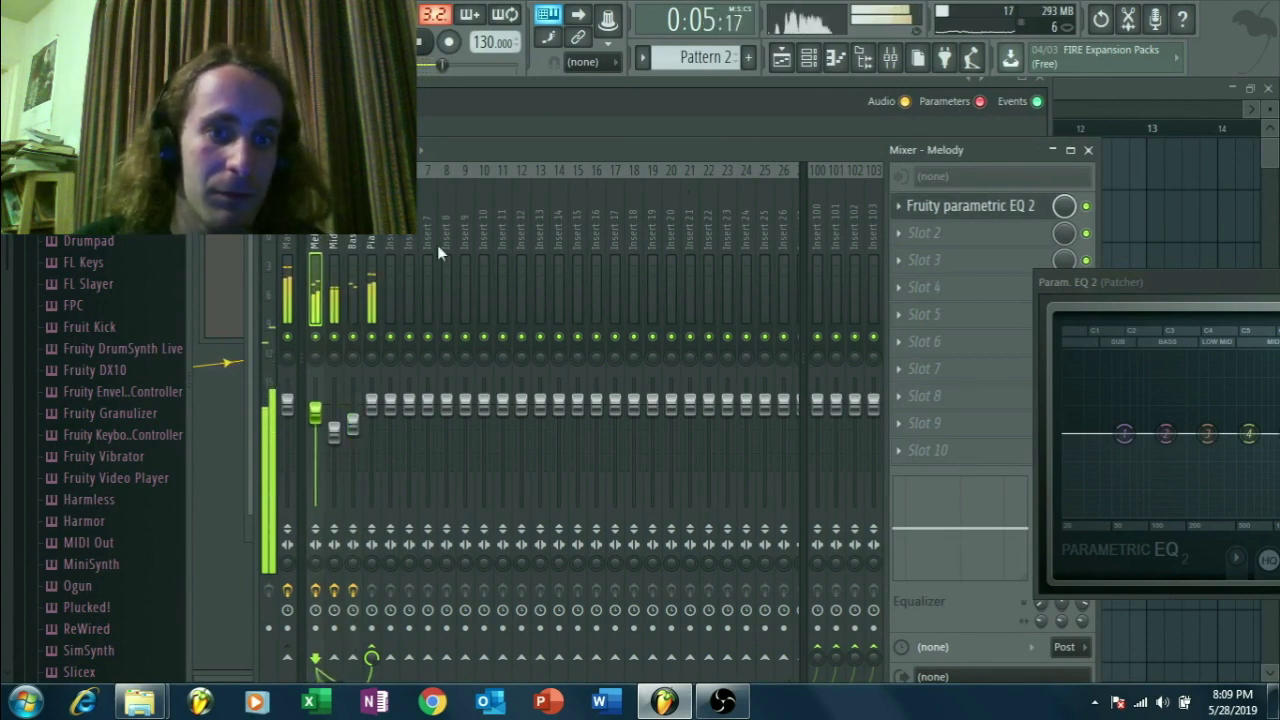
click(352, 245)
click(998, 210)
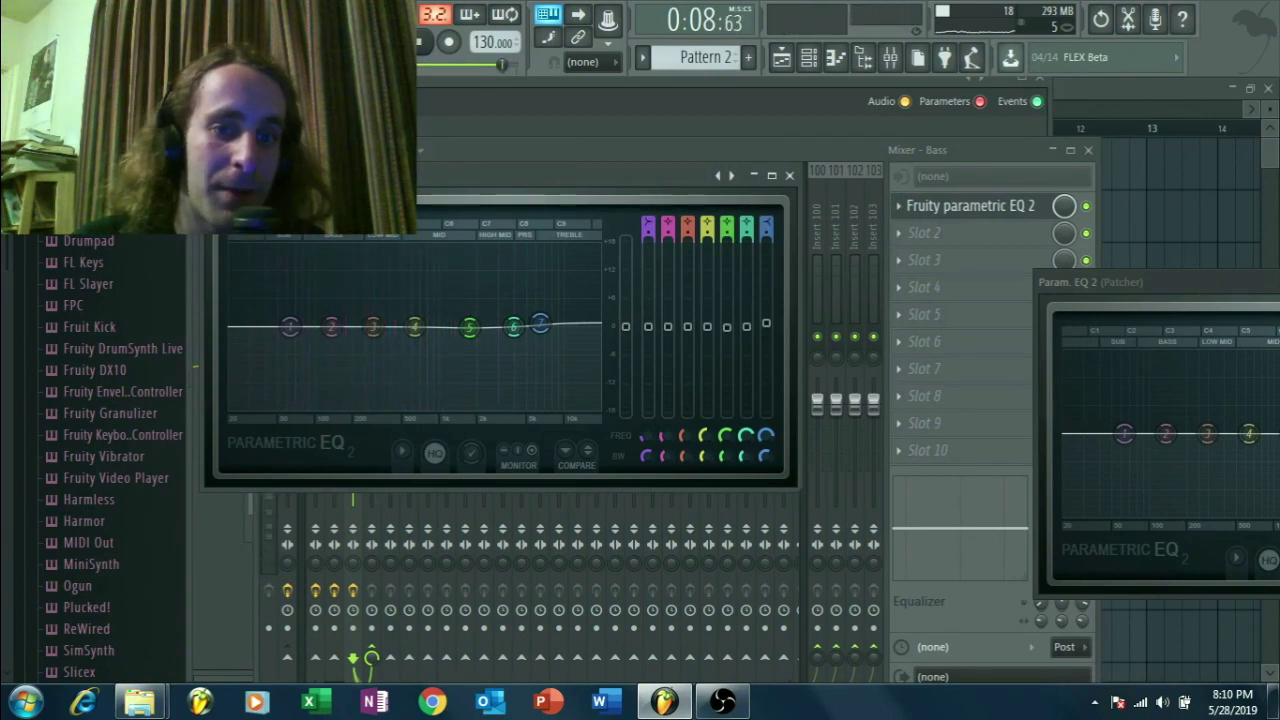
- Examine Melody's Fruity parametric EQ 2, and play the pattern with Bass muted and that EQ bypassed to hear its effect
click(315, 245)
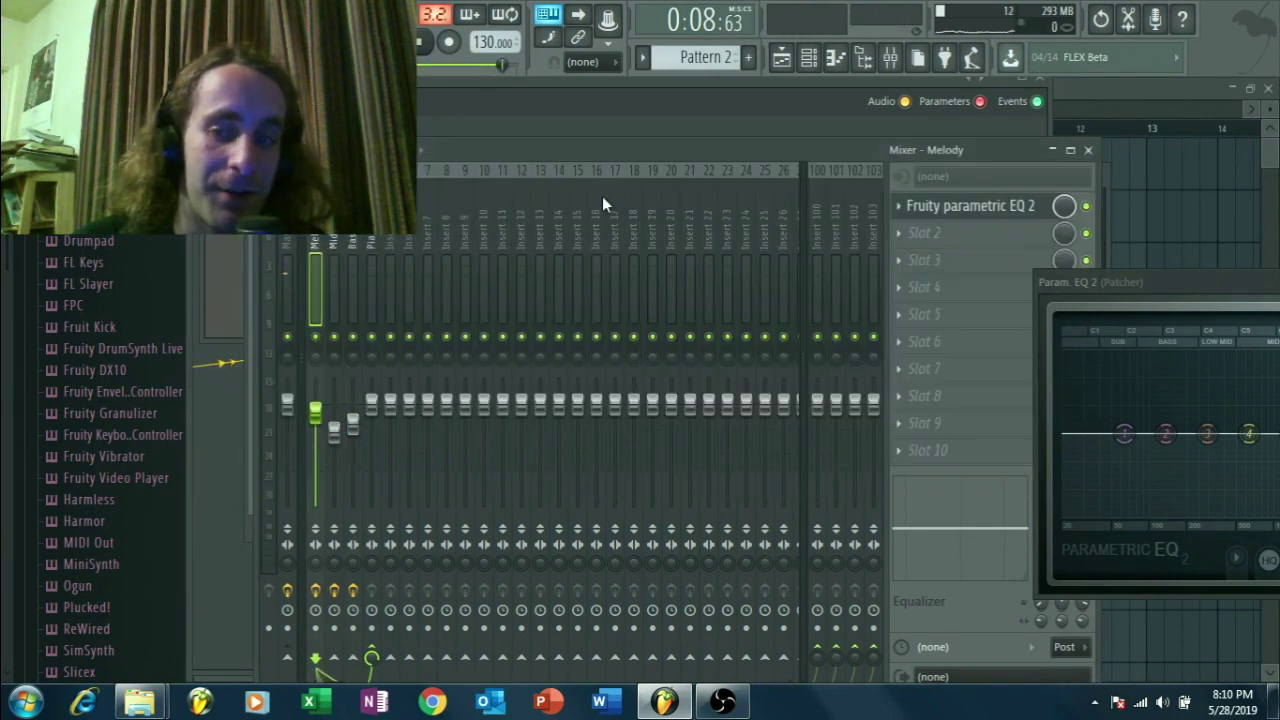
click(993, 205)
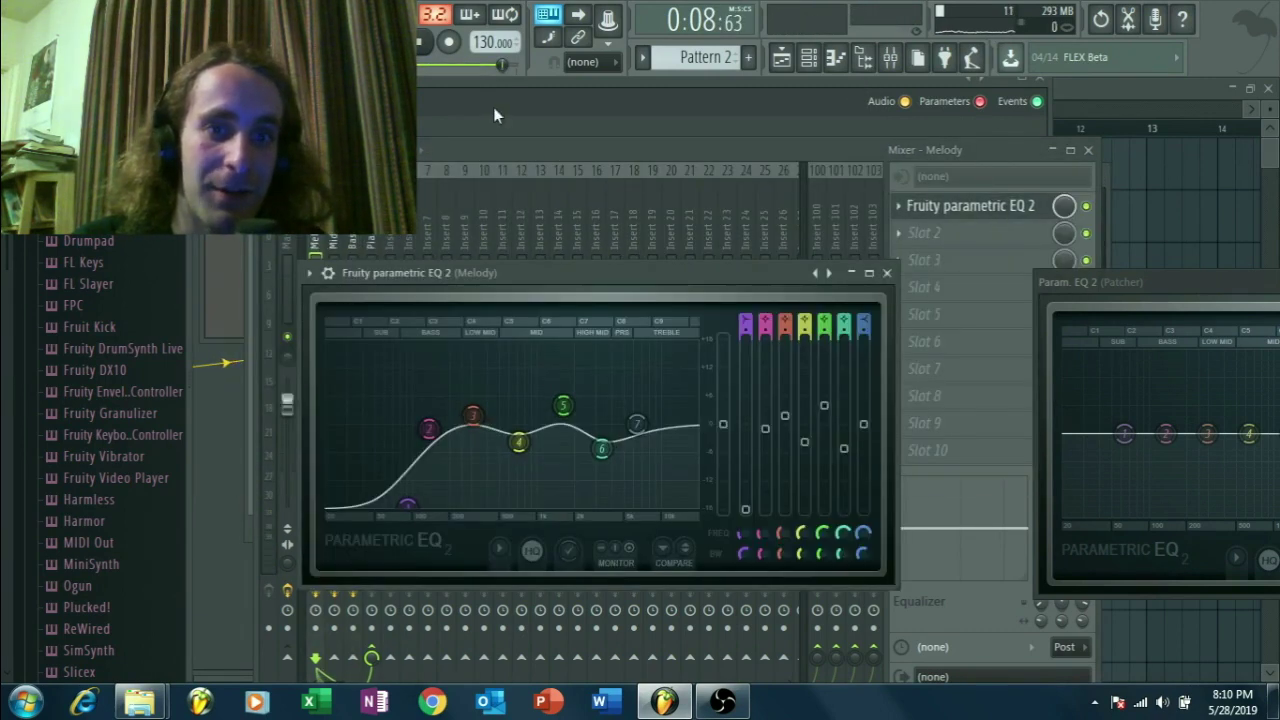
click(321, 222)
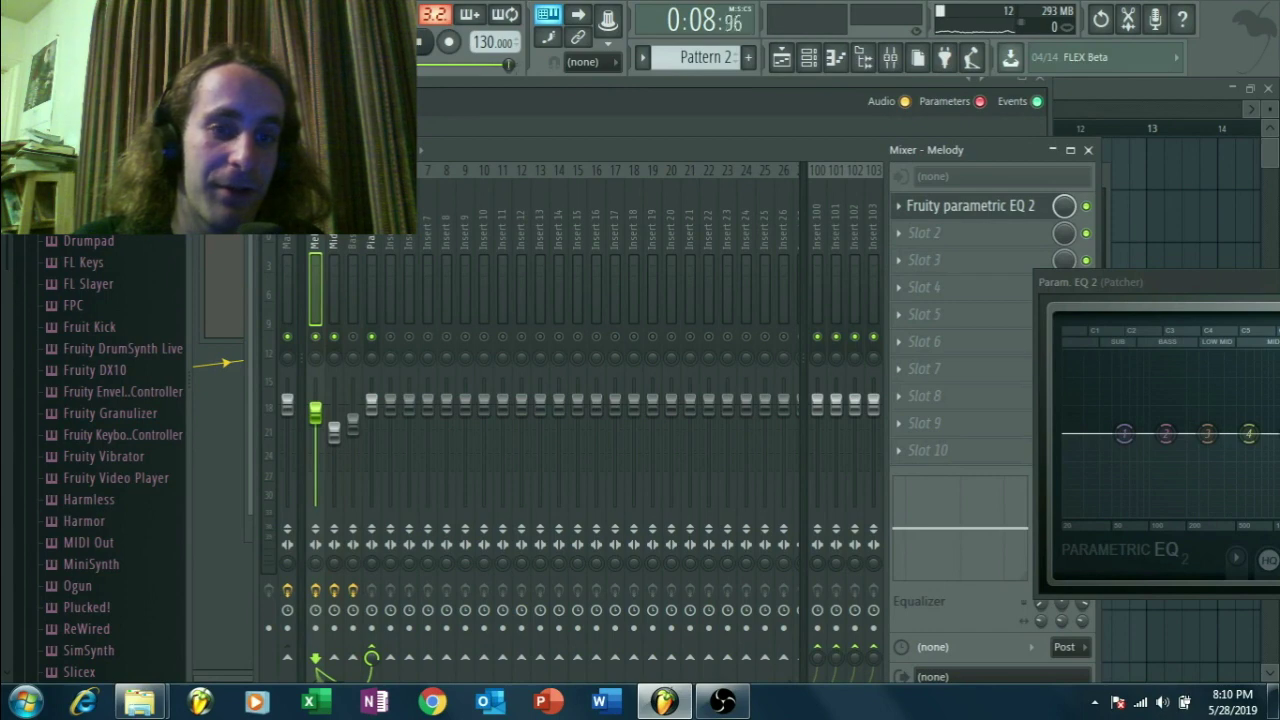
key(space)
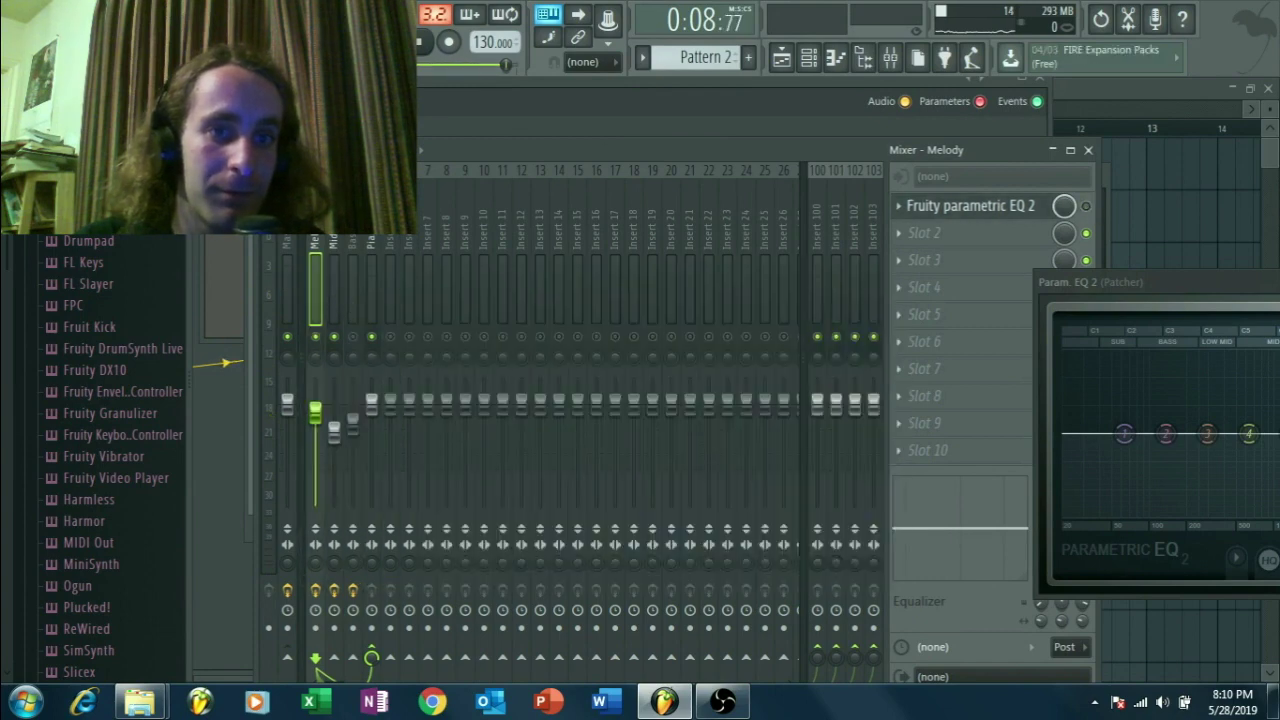
key(space)
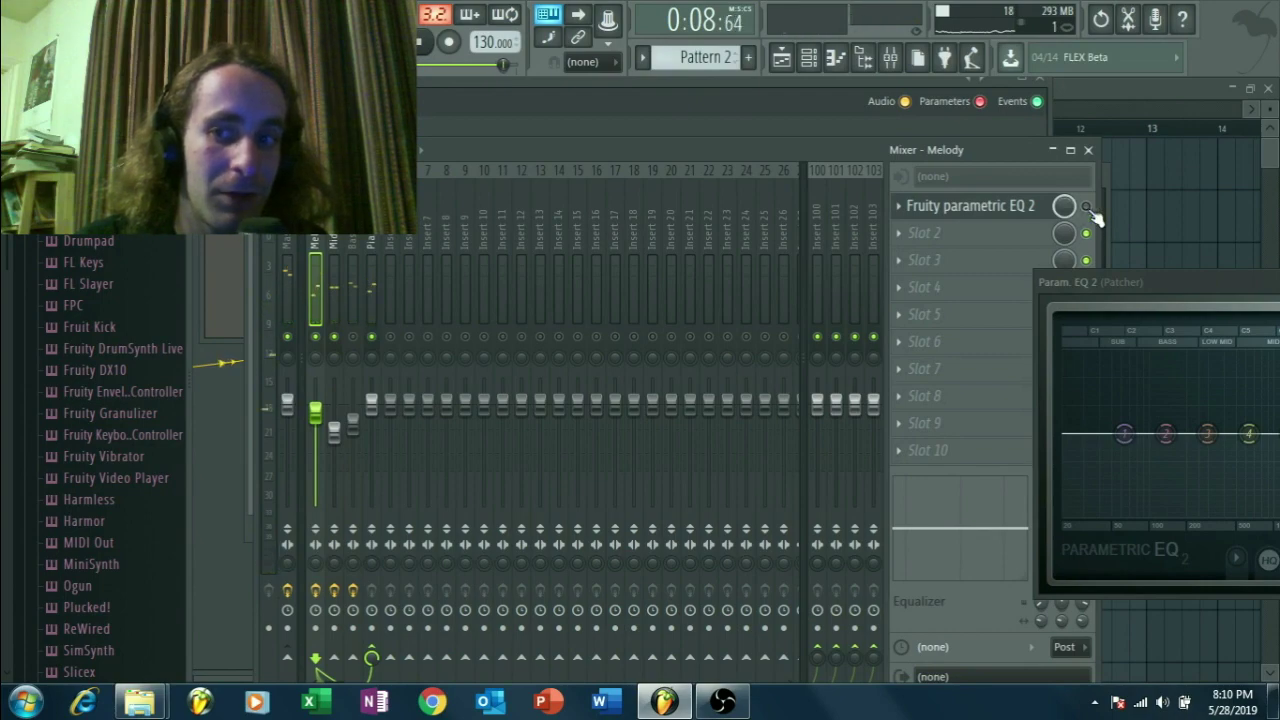
- Show the channel rack and open the Gz_A4ogg channel's volume envelope to examine it
click(890, 57)
click(890, 57)
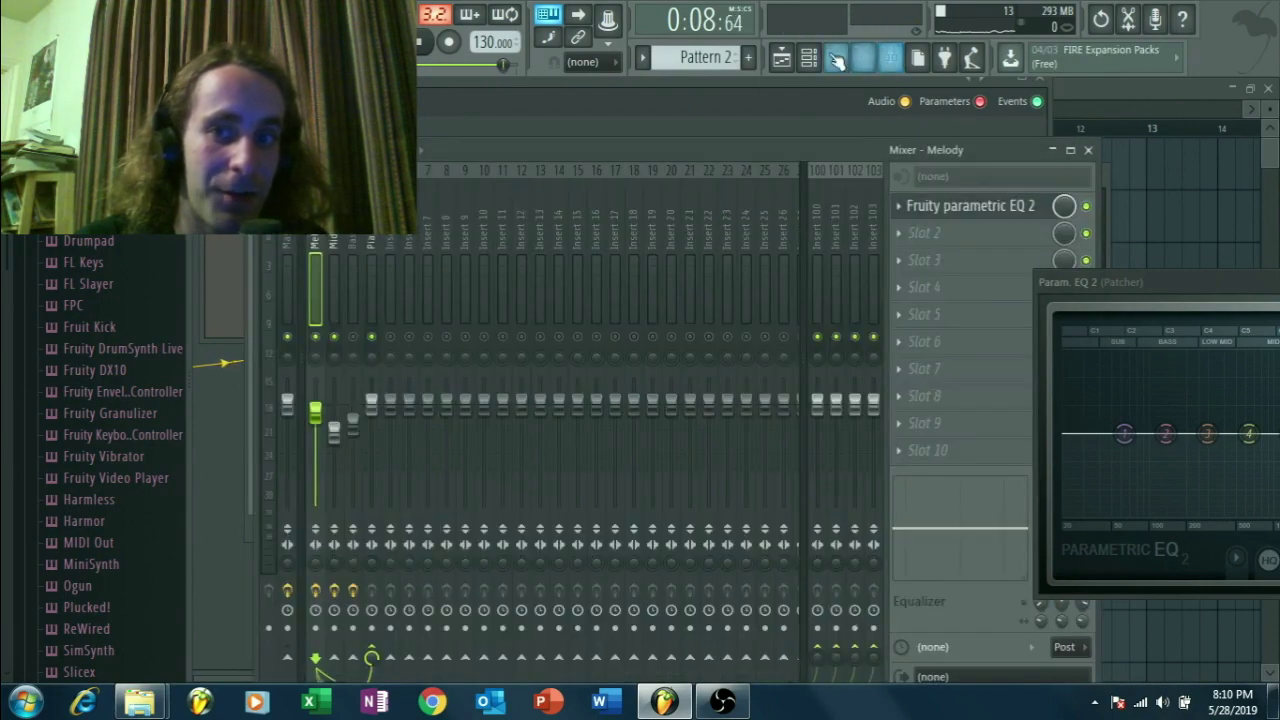
click(809, 57)
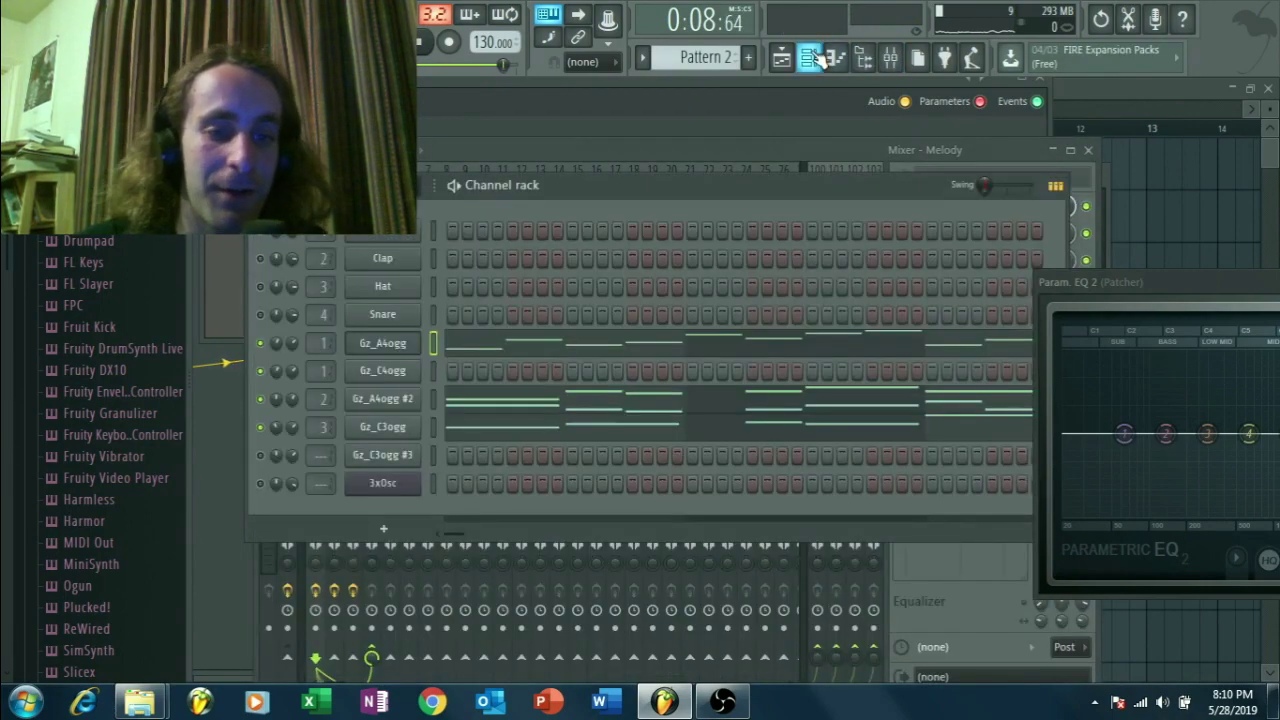
click(379, 349)
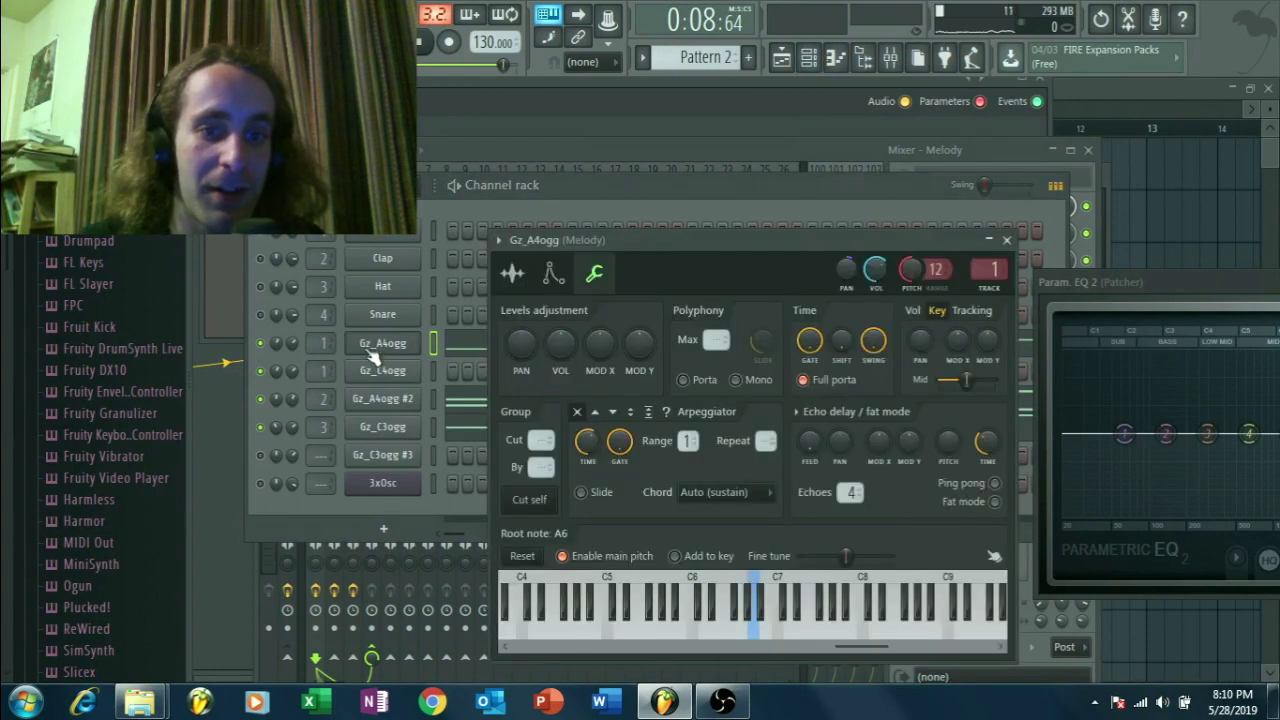
click(513, 274)
click(552, 276)
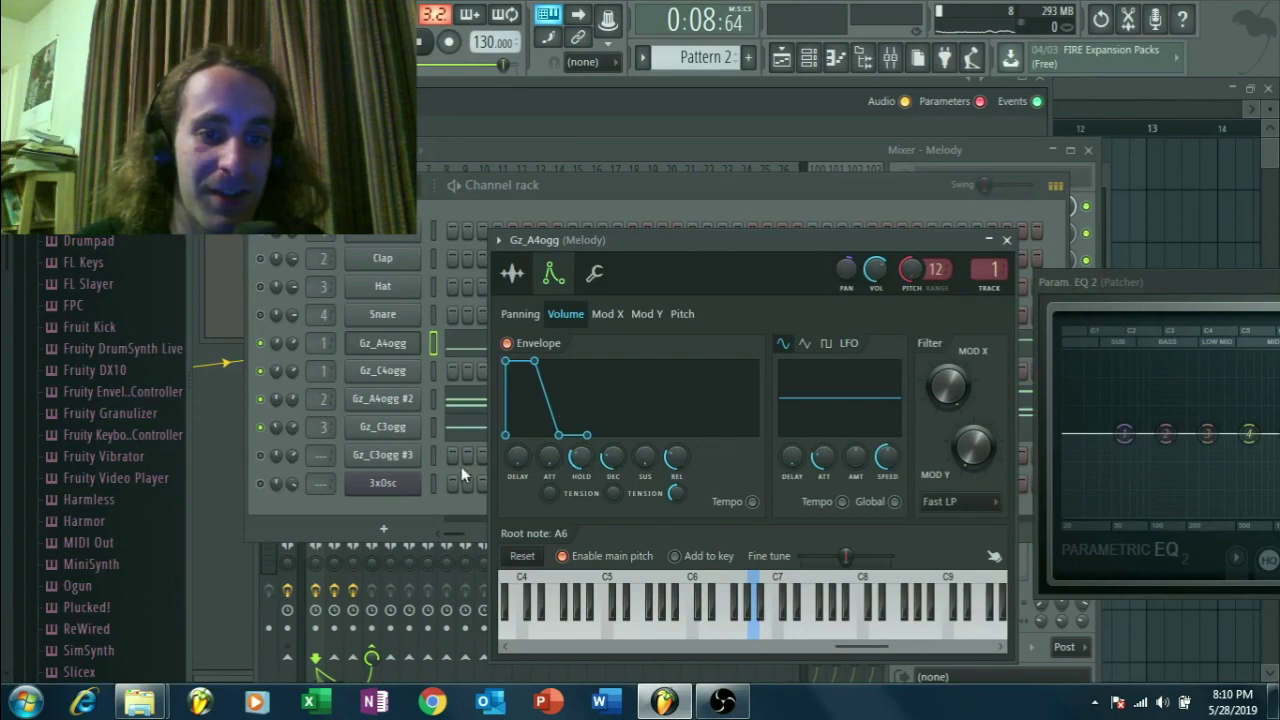
- Open the Gz_A4ogg #2 channel's volume envelope to compare it, and close the channel window
click(390, 399)
click(553, 275)
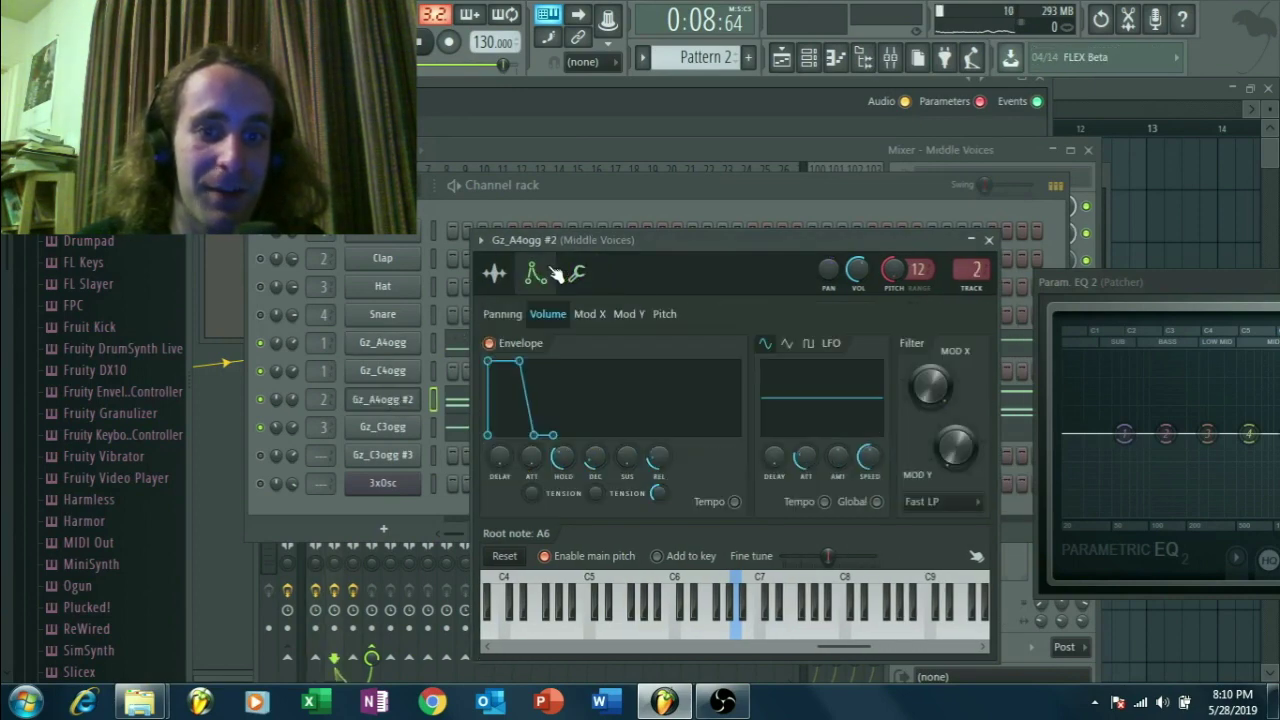
click(396, 410)
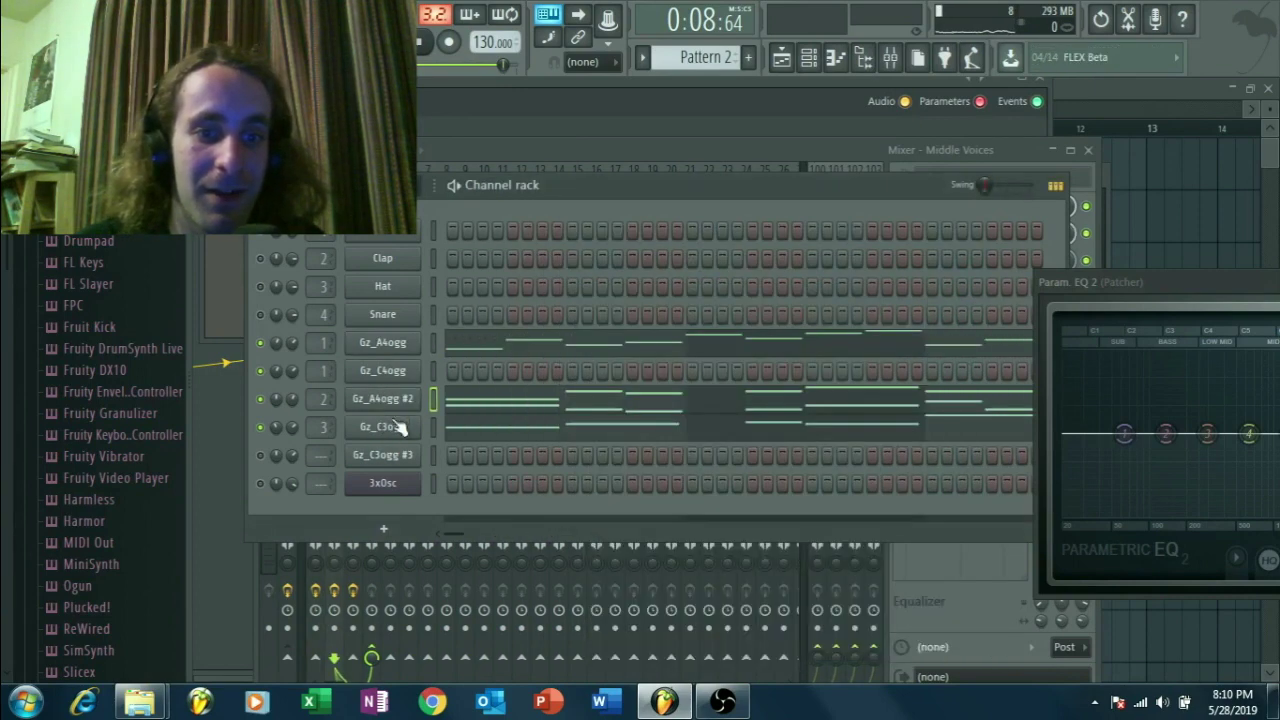
- Bring the playlist to the front and switch to OBS Studio
click(783, 59)
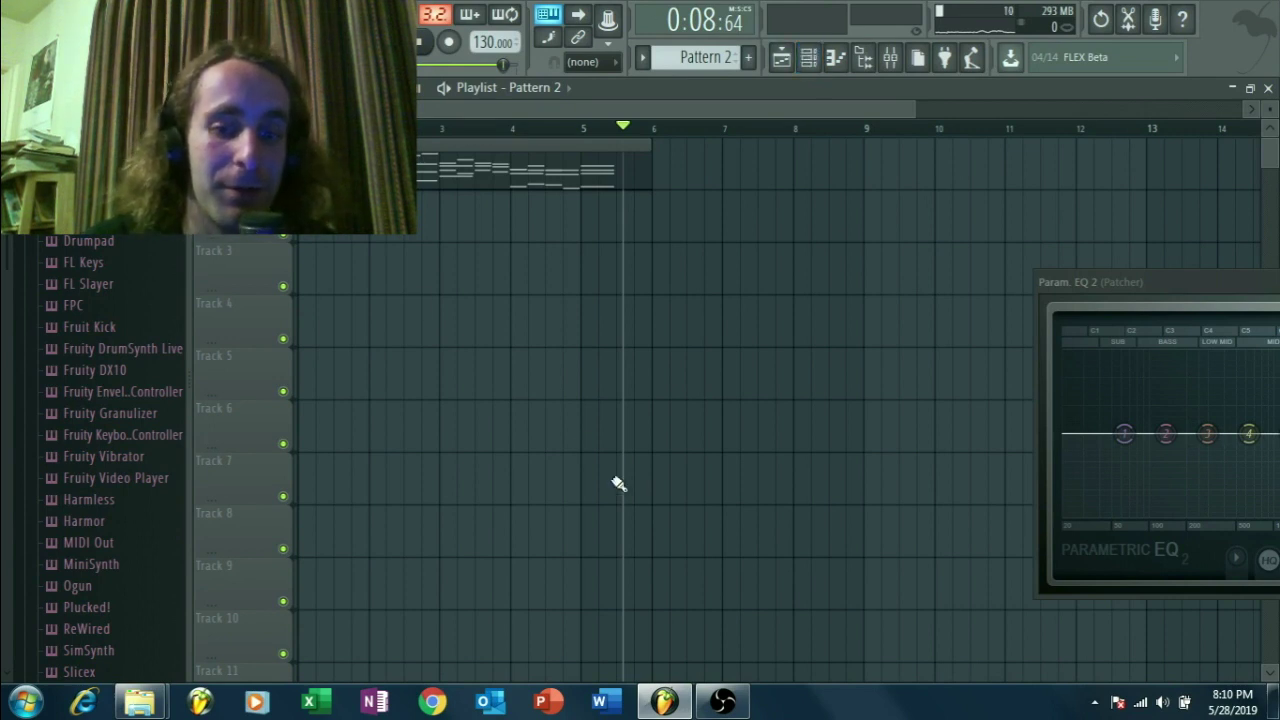
click(722, 700)
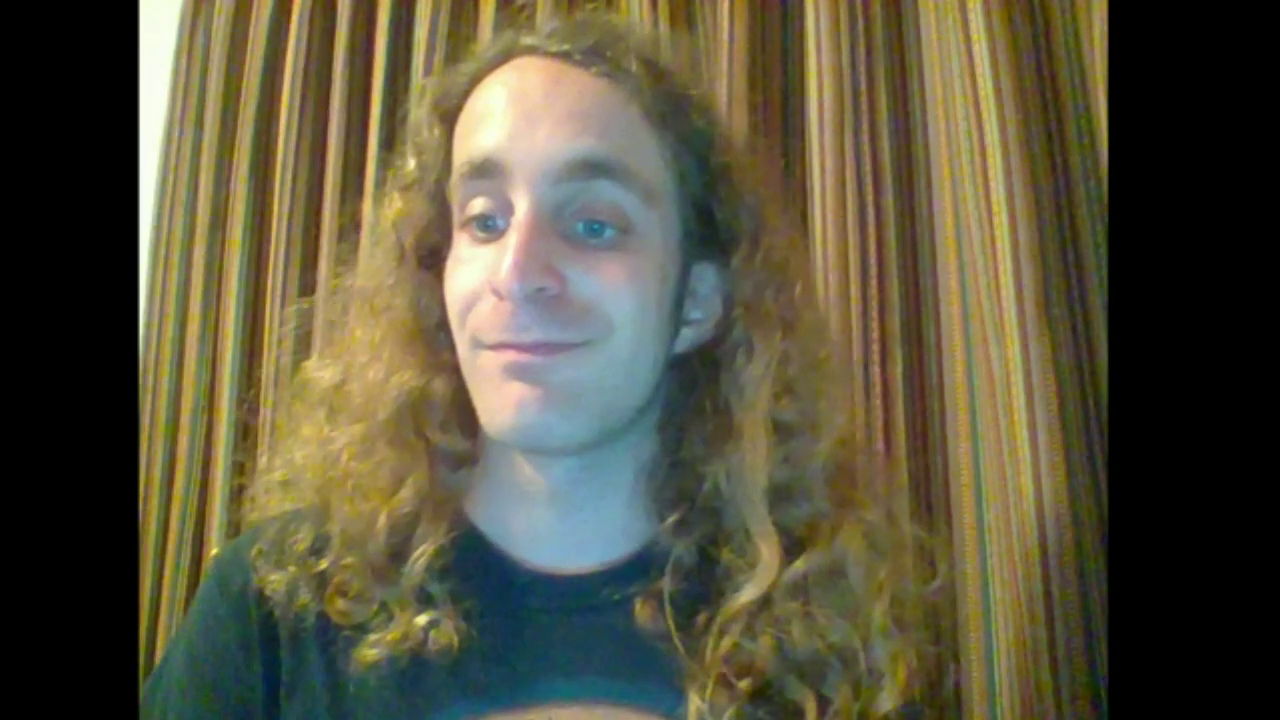